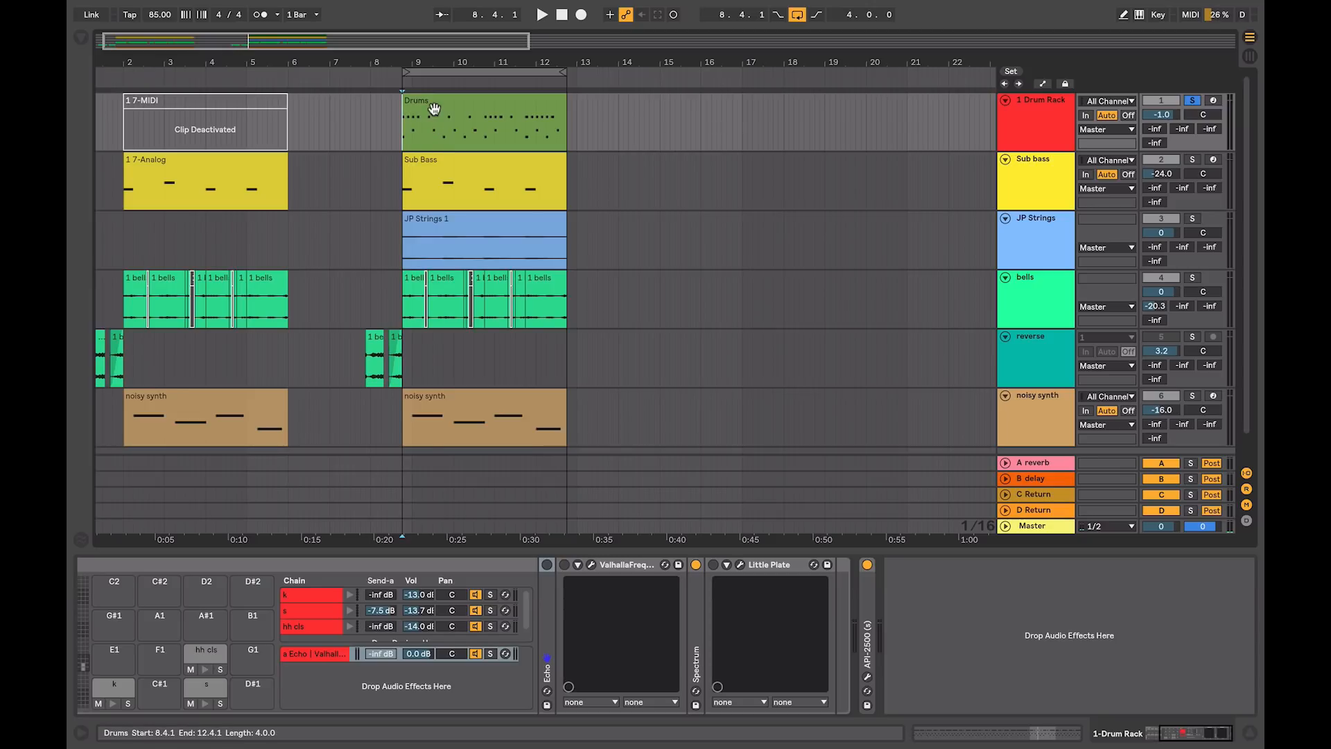
Step: Play the looped drum section, set the snare chain's send A to about -17.2 dB and select return chain a
{"action": "left_click", "coordinate": [442, 130]}
{"action": "key", "text": "space"}
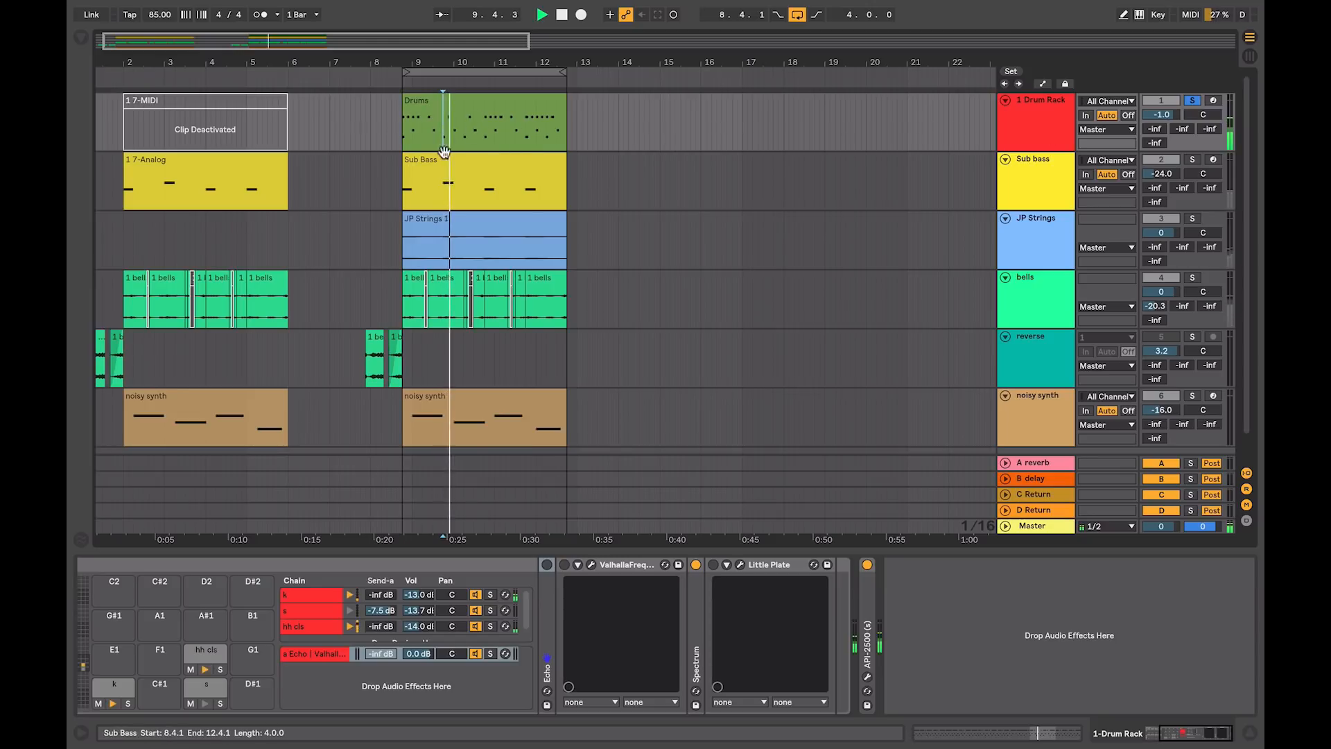
{"action": "left_click", "coordinate": [373, 613]}
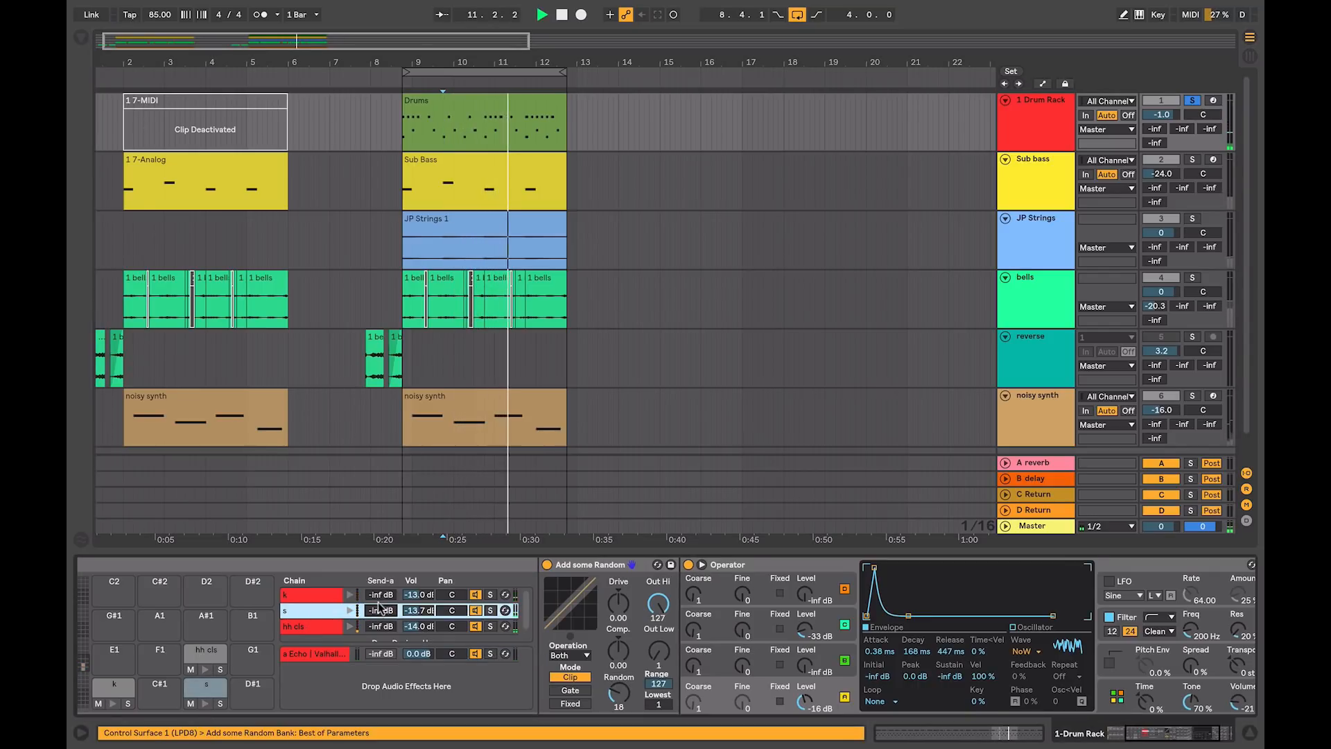
{"action": "left_click", "coordinate": [320, 660]}
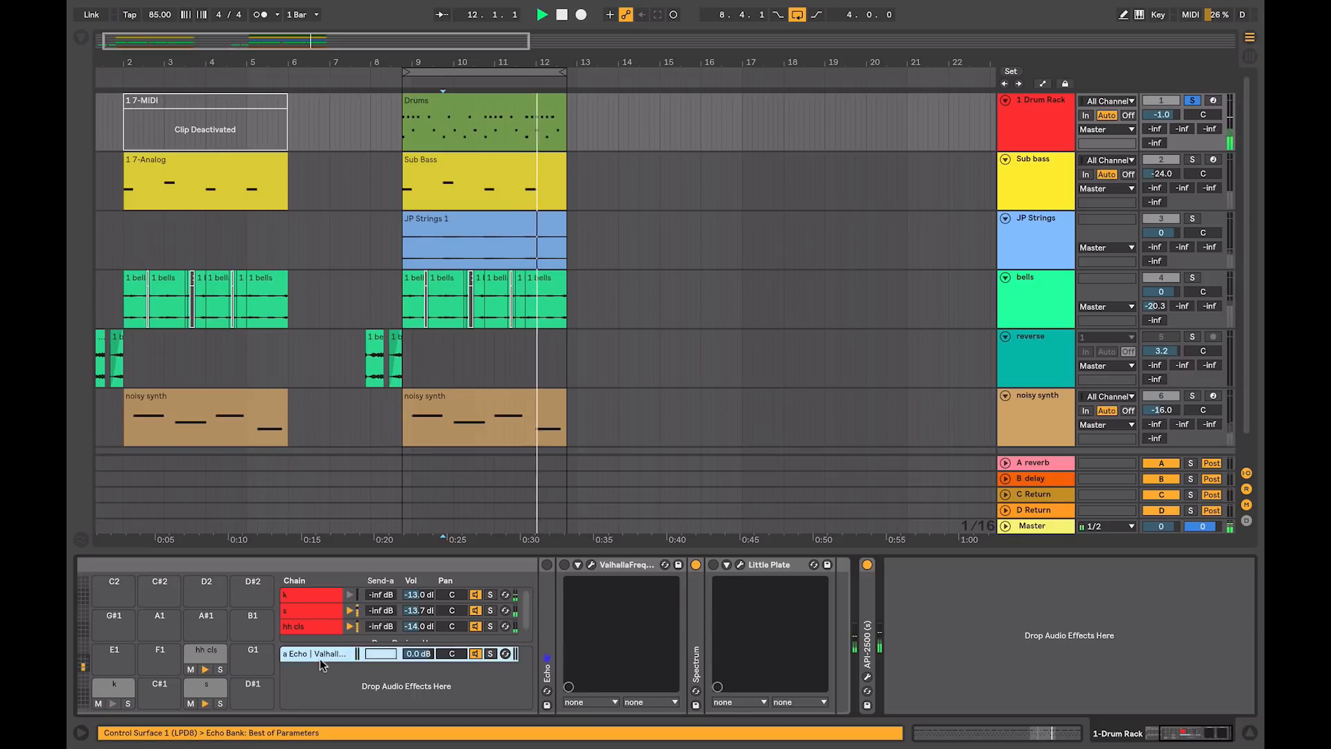
{"action": "left_click_drag", "start_coordinate": [380, 612], "coordinate": [380, 585]}
{"action": "left_click", "coordinate": [306, 655]}
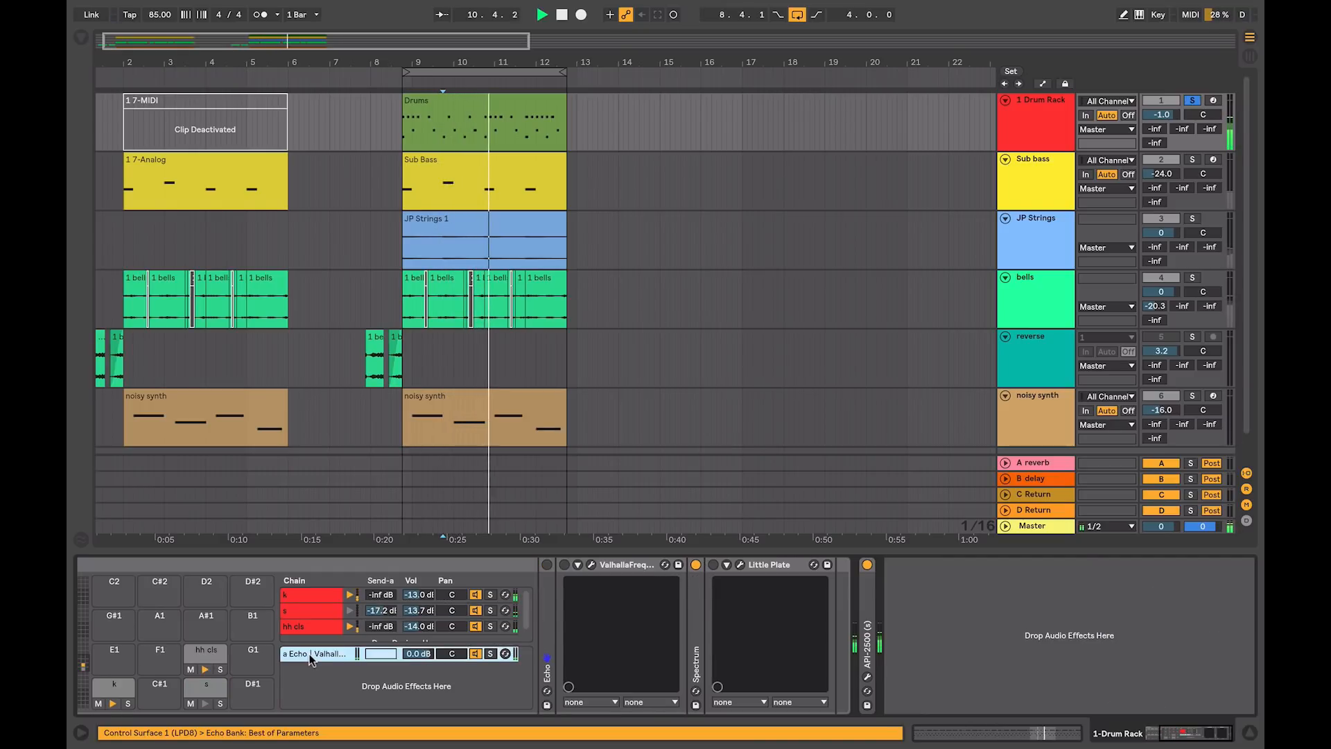
Step: Open ValhallaFreqEcho on the return chain, switch it on and set its delay to 0.24 ms
{"action": "left_click", "coordinate": [590, 564]}
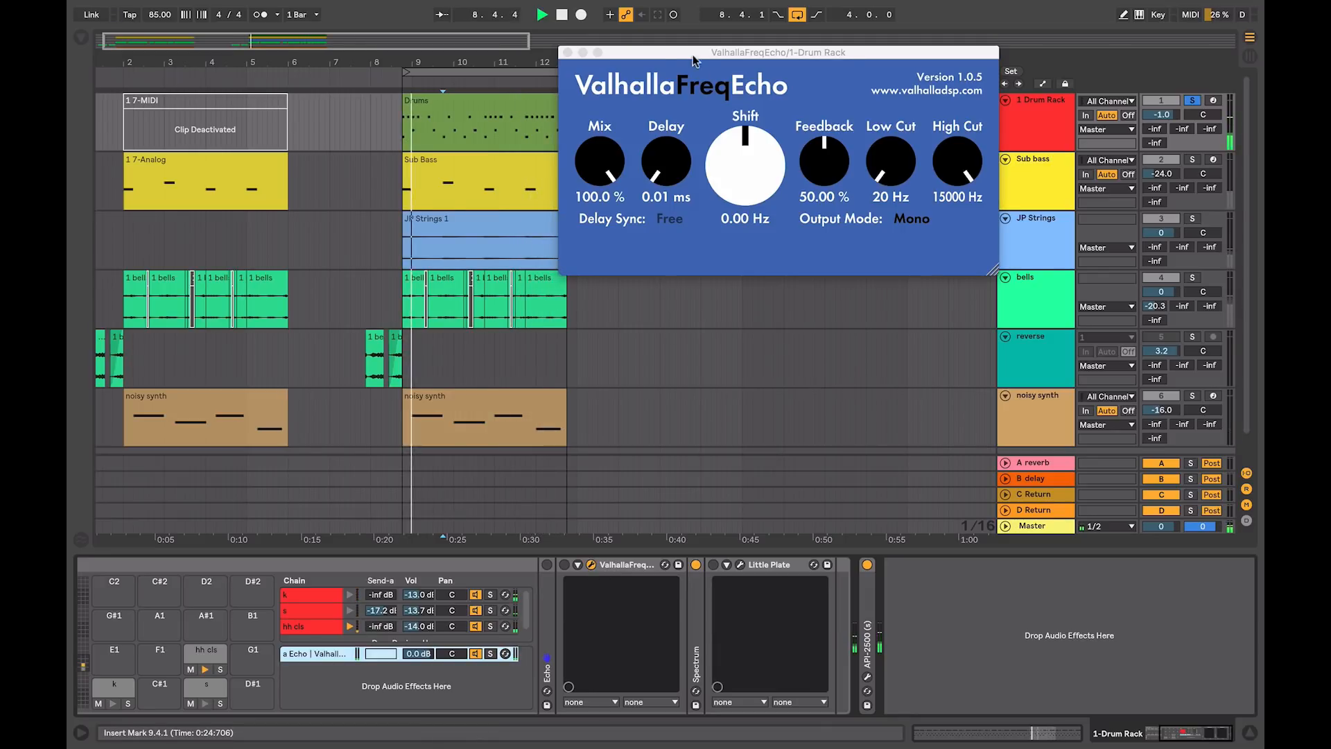
{"action": "left_click_drag", "start_coordinate": [690, 55], "coordinate": [650, 100]}
{"action": "left_click_drag", "start_coordinate": [625, 206], "coordinate": [618, 112]}
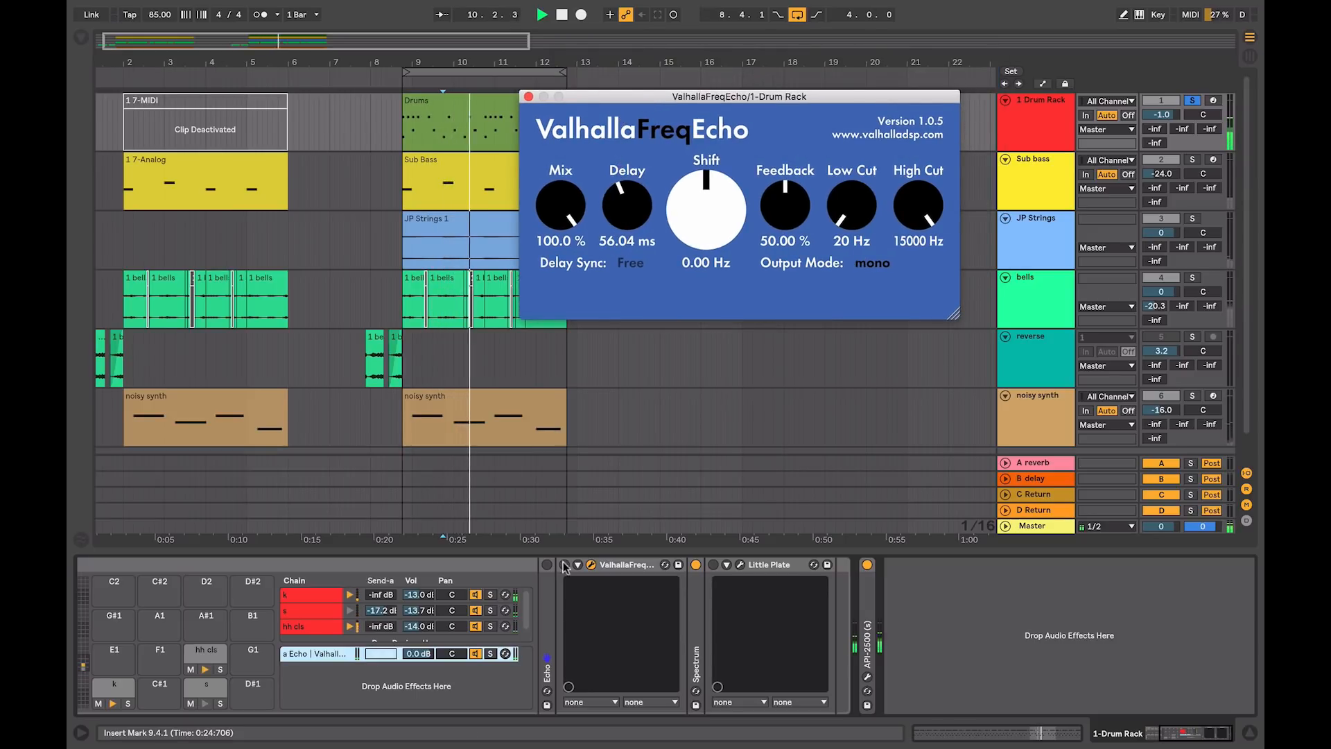
{"action": "left_click", "coordinate": [564, 565]}
{"action": "left_click_drag", "start_coordinate": [606, 230], "coordinate": [622, 323]}
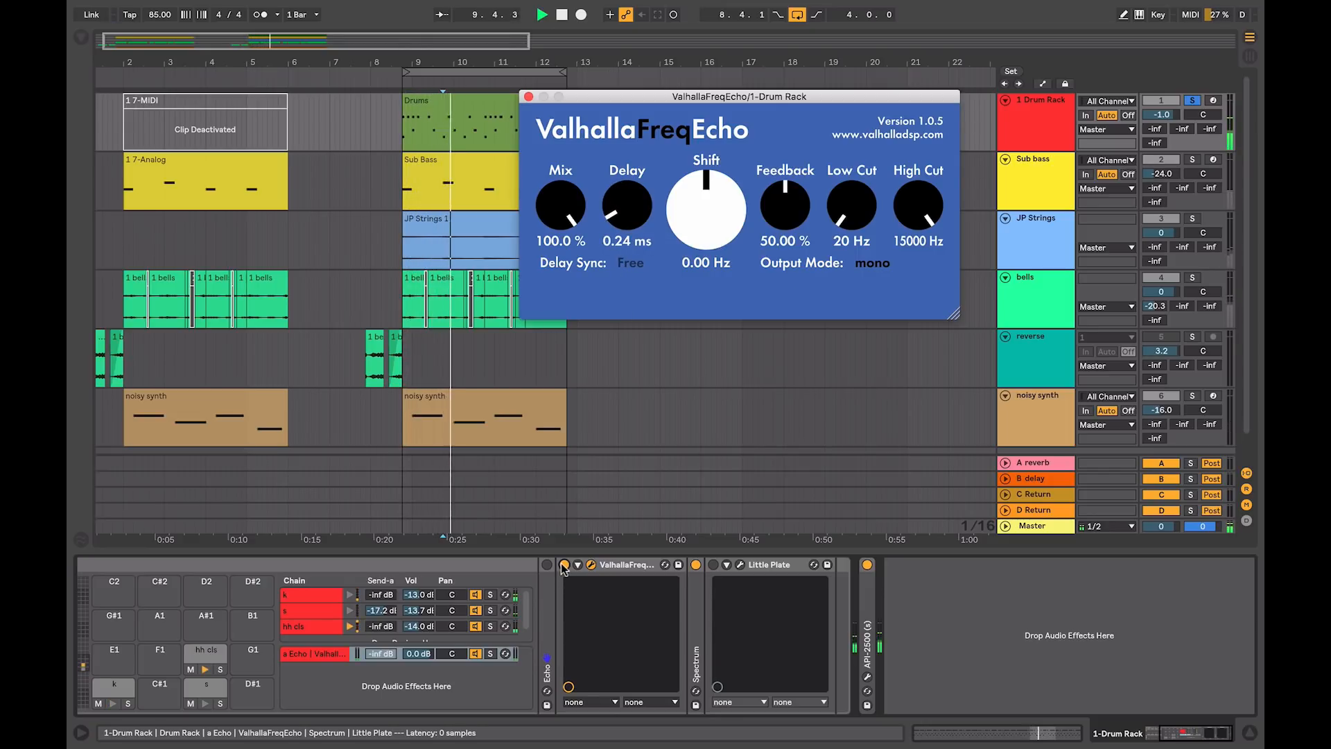
Step: Switch off ValhallaFreqEcho, enable the Little Plate reverb and open its plug-in window
{"action": "left_click", "coordinate": [565, 564]}
{"action": "left_click", "coordinate": [715, 565]}
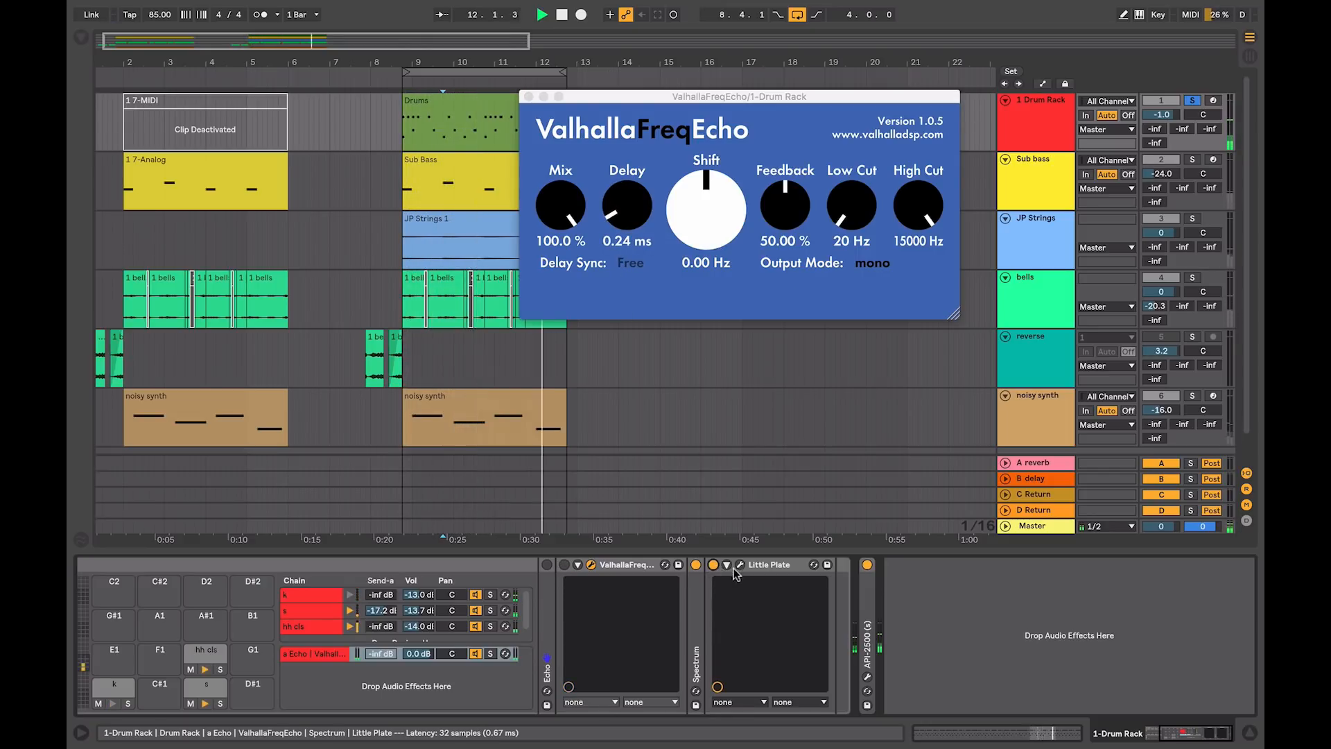
{"action": "left_click", "coordinate": [740, 565]}
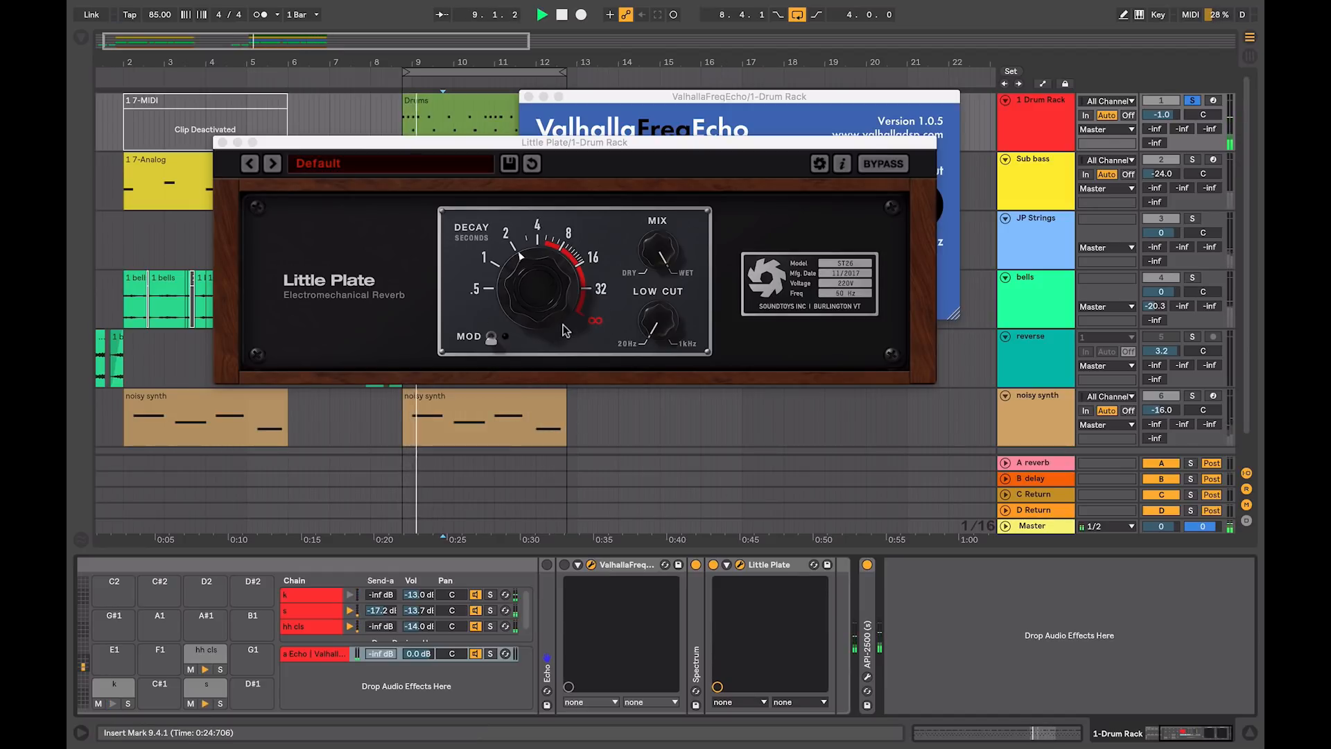
Step: Enable ValhallaFreqEcho ahead of Little Plate, toggling both effects to compare the snare sound and leaving both on
{"action": "left_click", "coordinate": [565, 565]}
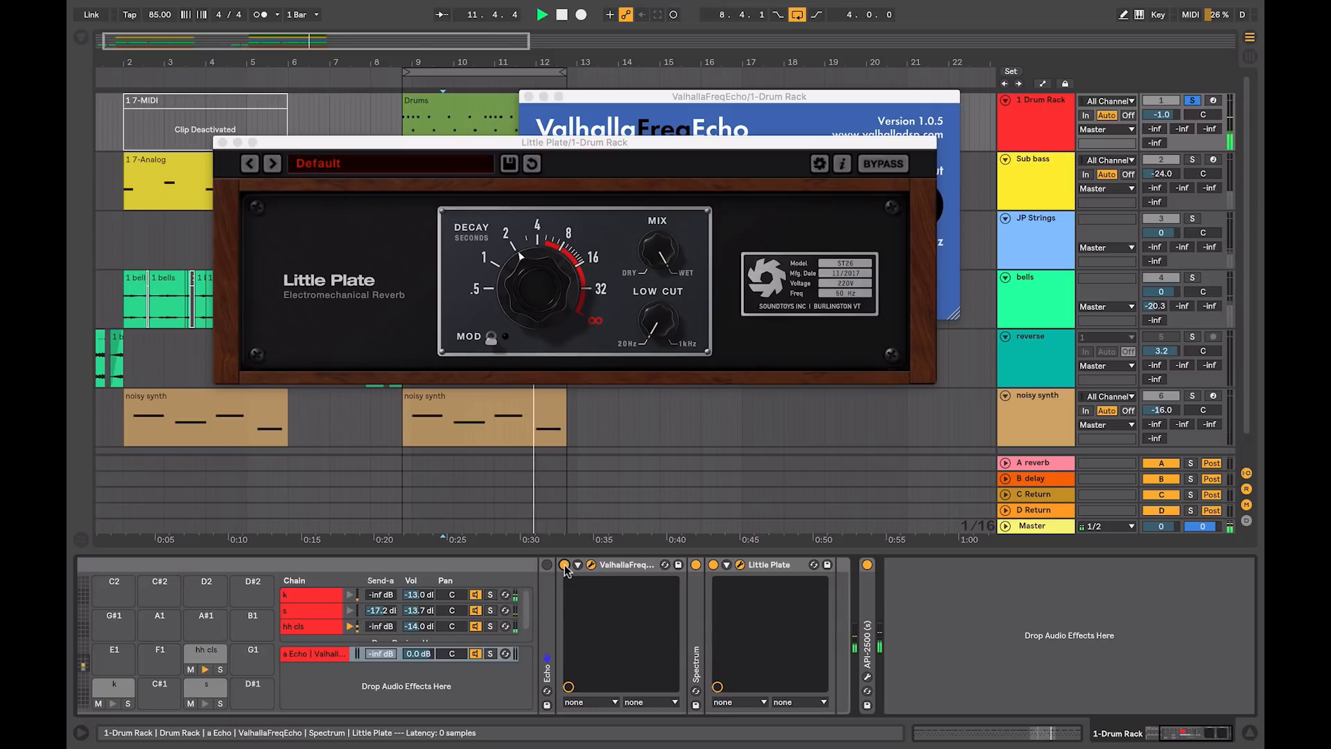
{"action": "left_click", "coordinate": [564, 565]}
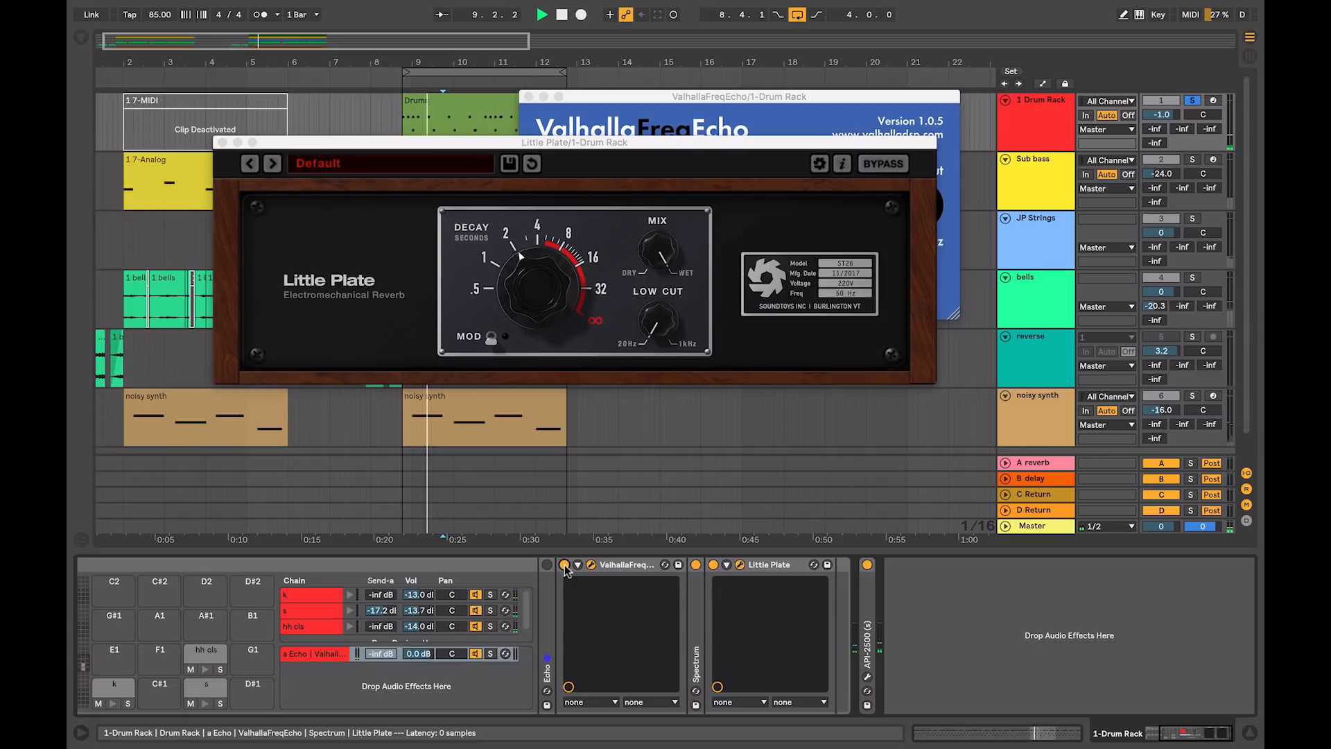
{"action": "left_click", "coordinate": [565, 565]}
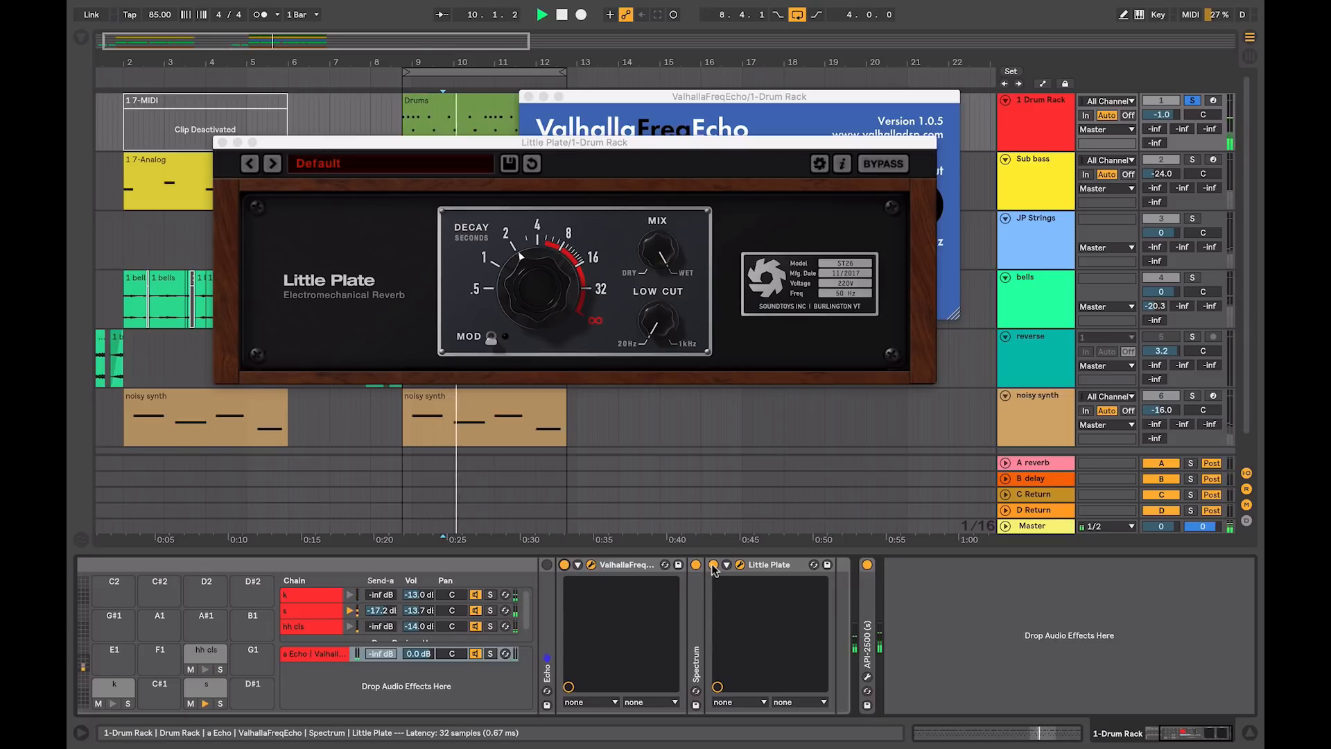
{"action": "left_click", "coordinate": [714, 565]}
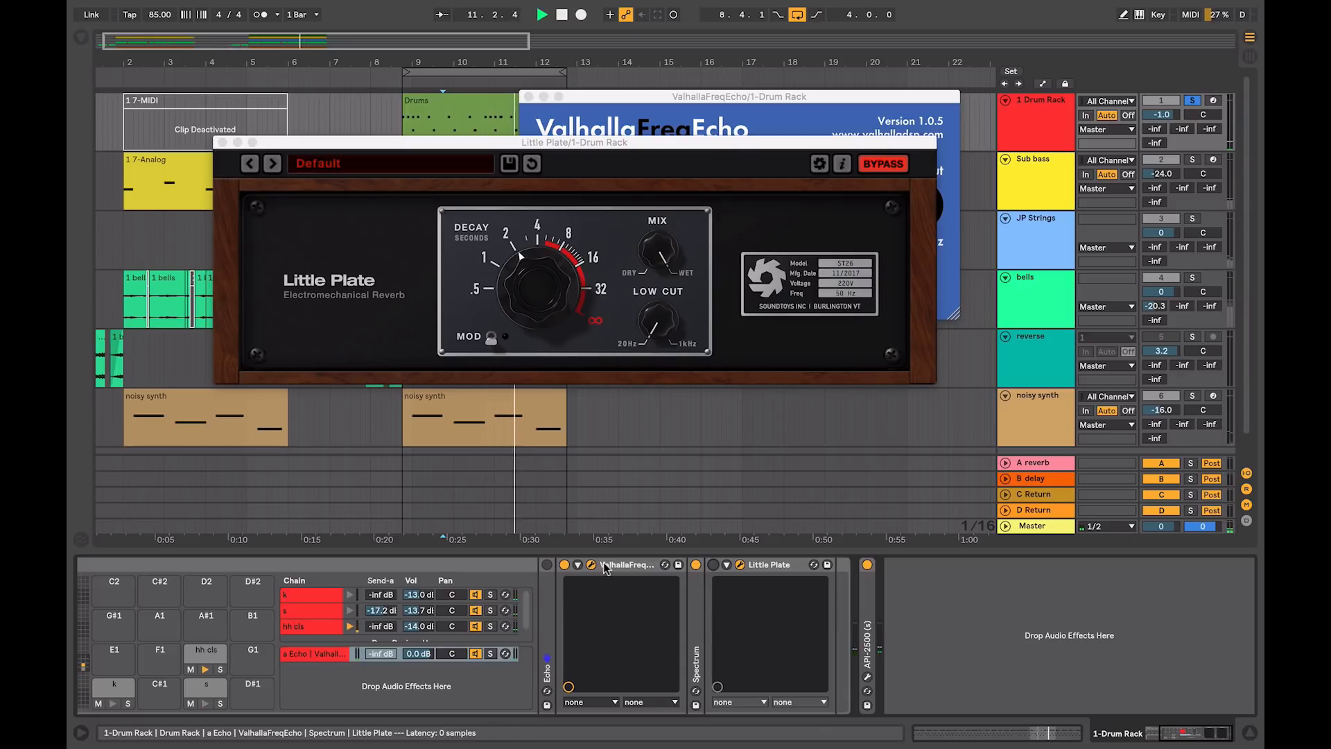
{"action": "left_click", "coordinate": [565, 565]}
{"action": "left_click", "coordinate": [565, 565]}
{"action": "left_click", "coordinate": [715, 565]}
Step: Set ValhallaFreqEcho's delay to about 44.56 ms and its feedback to 40.80 %
{"action": "left_click", "coordinate": [591, 565]}
{"action": "left_click", "coordinate": [590, 565]}
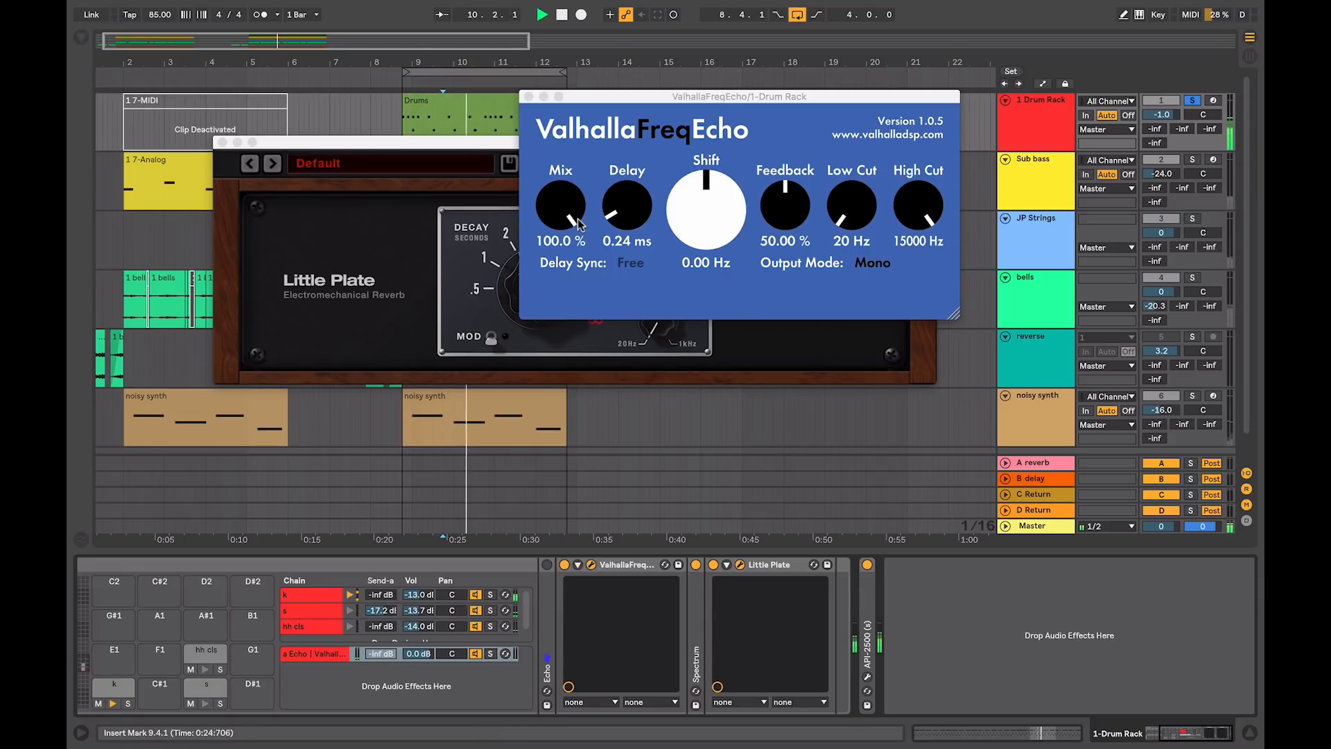
{"action": "left_click_drag", "start_coordinate": [630, 219], "coordinate": [628, 185]}
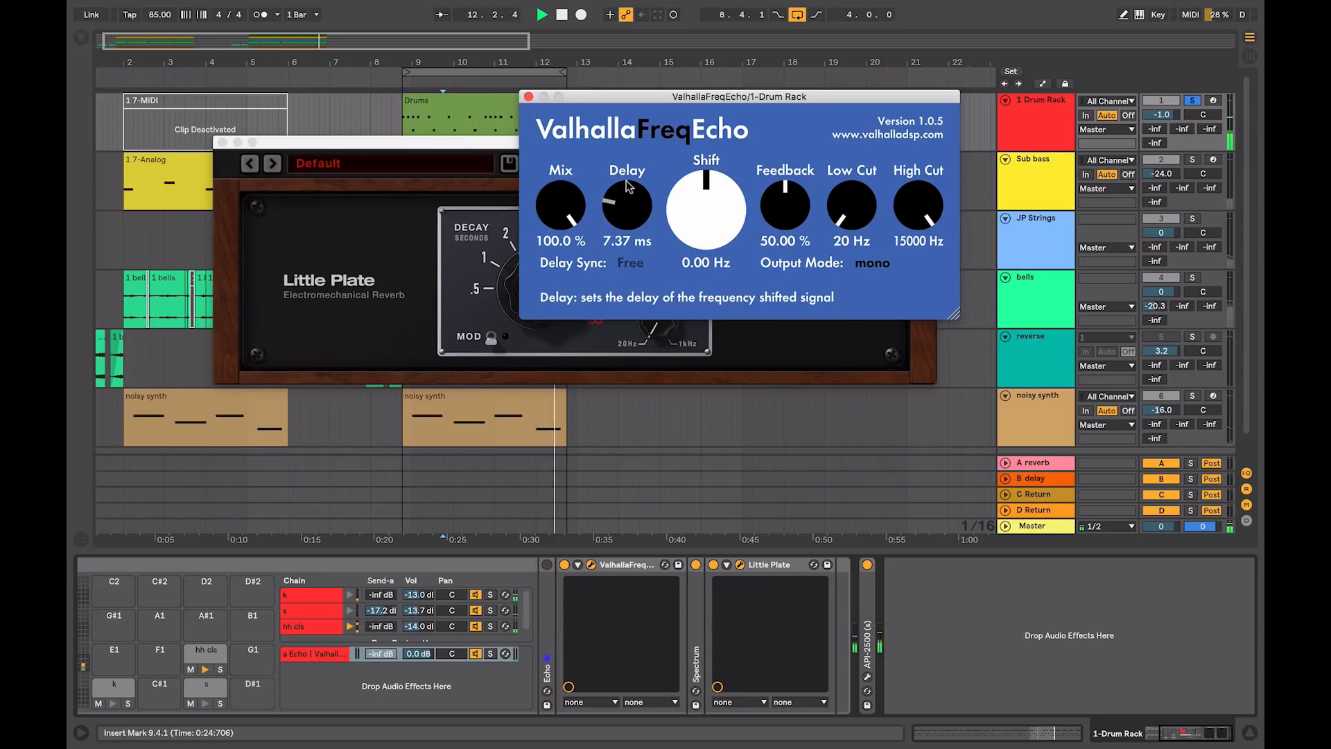
{"action": "left_click_drag", "start_coordinate": [628, 97], "coordinate": [887, 133]}
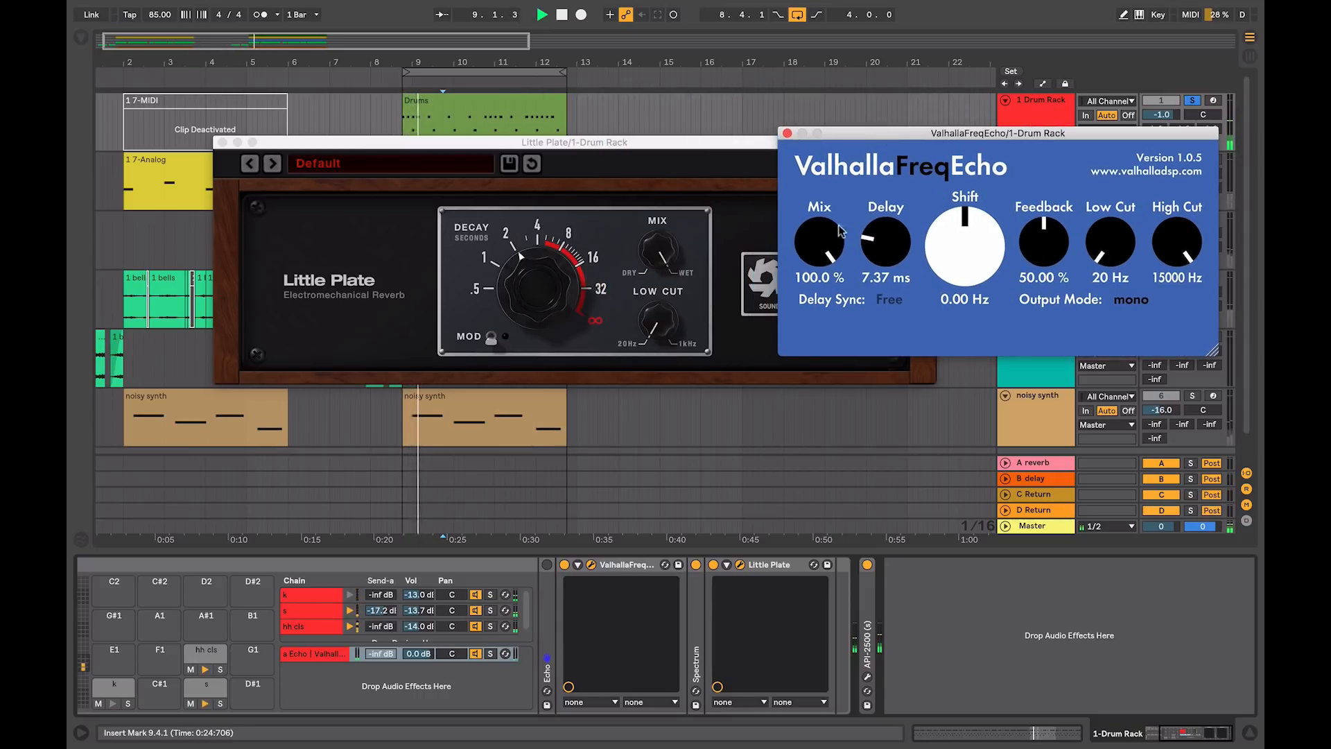
{"action": "left_click_drag", "start_coordinate": [879, 258], "coordinate": [878, 250]}
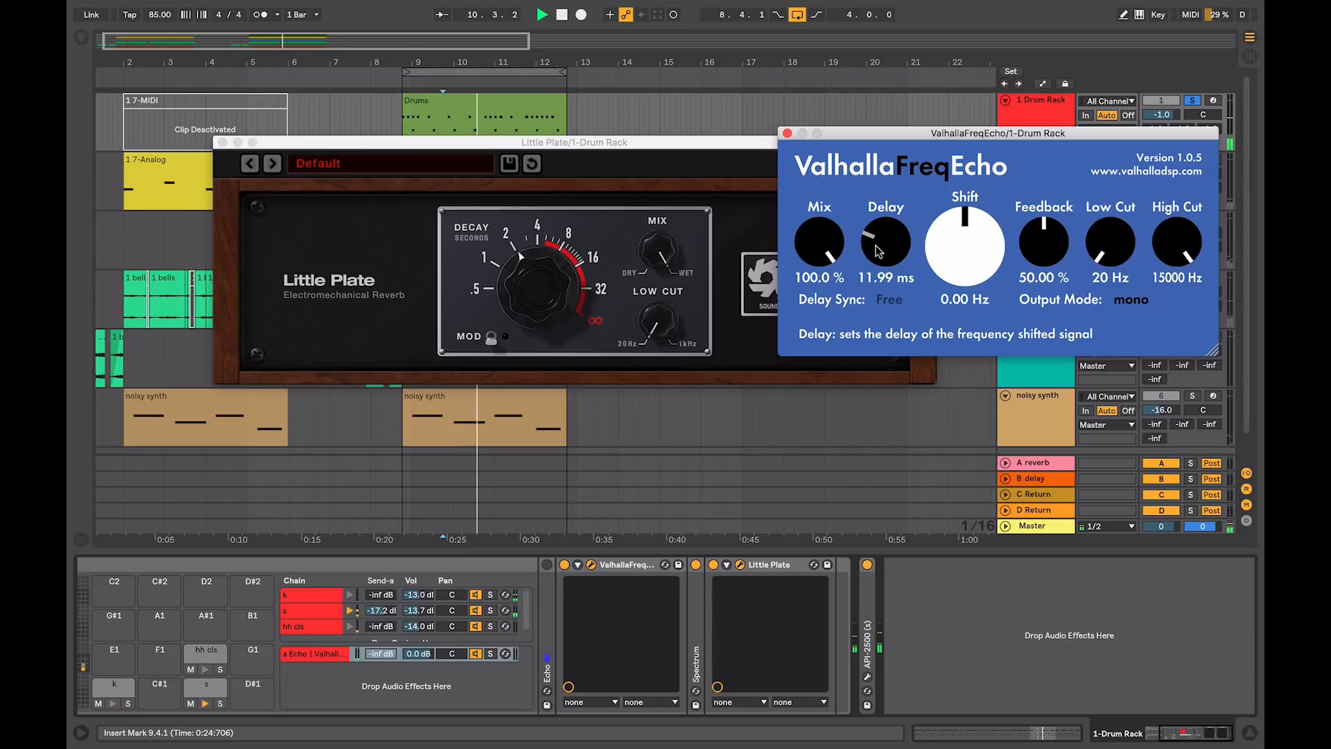
{"action": "mouse_move", "coordinate": [877, 251]}
{"action": "left_mouse_down"}
{"action": "mouse_move", "coordinate": [880, 210]}
{"action": "mouse_move", "coordinate": [889, 235]}
{"action": "mouse_move", "coordinate": [892, 222]}
{"action": "mouse_move", "coordinate": [880, 263]}
{"action": "mouse_move", "coordinate": [881, 248]}
{"action": "left_mouse_up"}
{"action": "left_click_drag", "start_coordinate": [1055, 241], "coordinate": [1034, 268]}
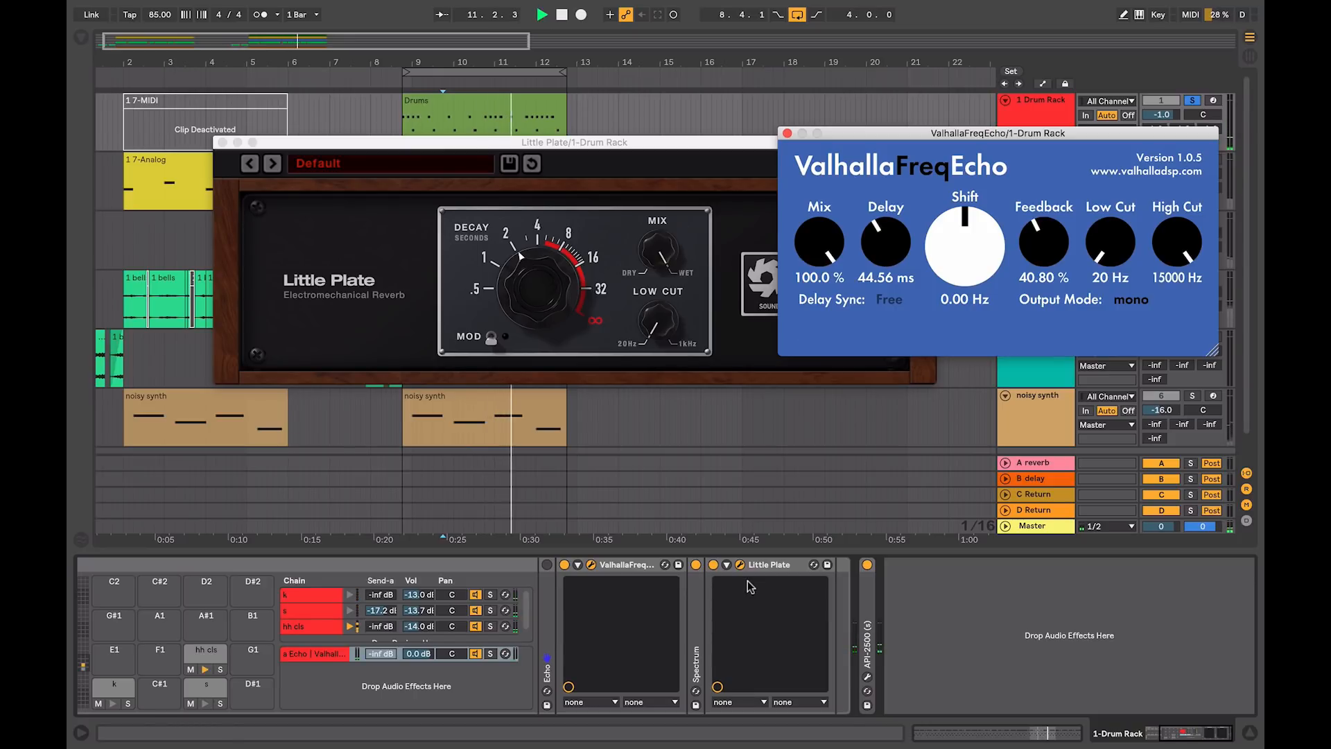
Step: Switch off and fold ValhallaFreqEcho, and unfold and enable the Echo device at the start of the return chain
{"action": "left_click", "coordinate": [563, 565]}
{"action": "double_click", "coordinate": [619, 565]}
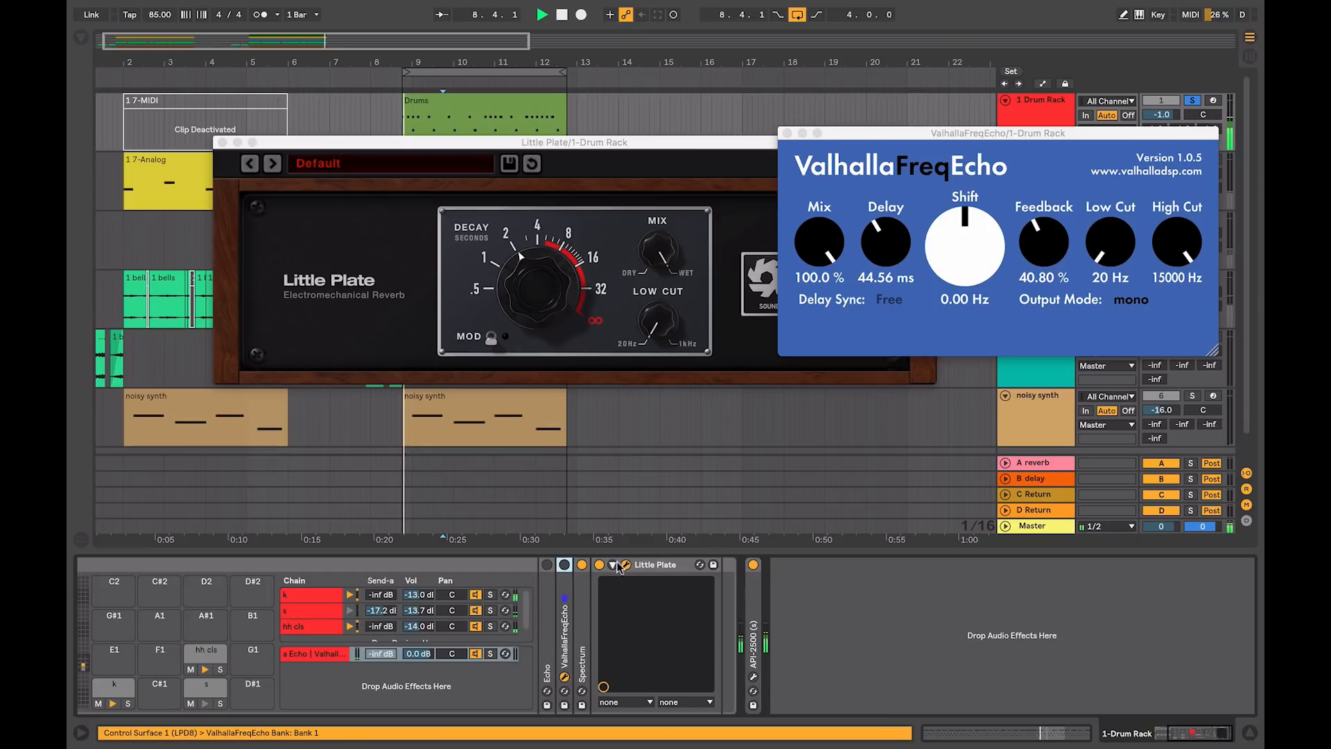
{"action": "double_click", "coordinate": [549, 662]}
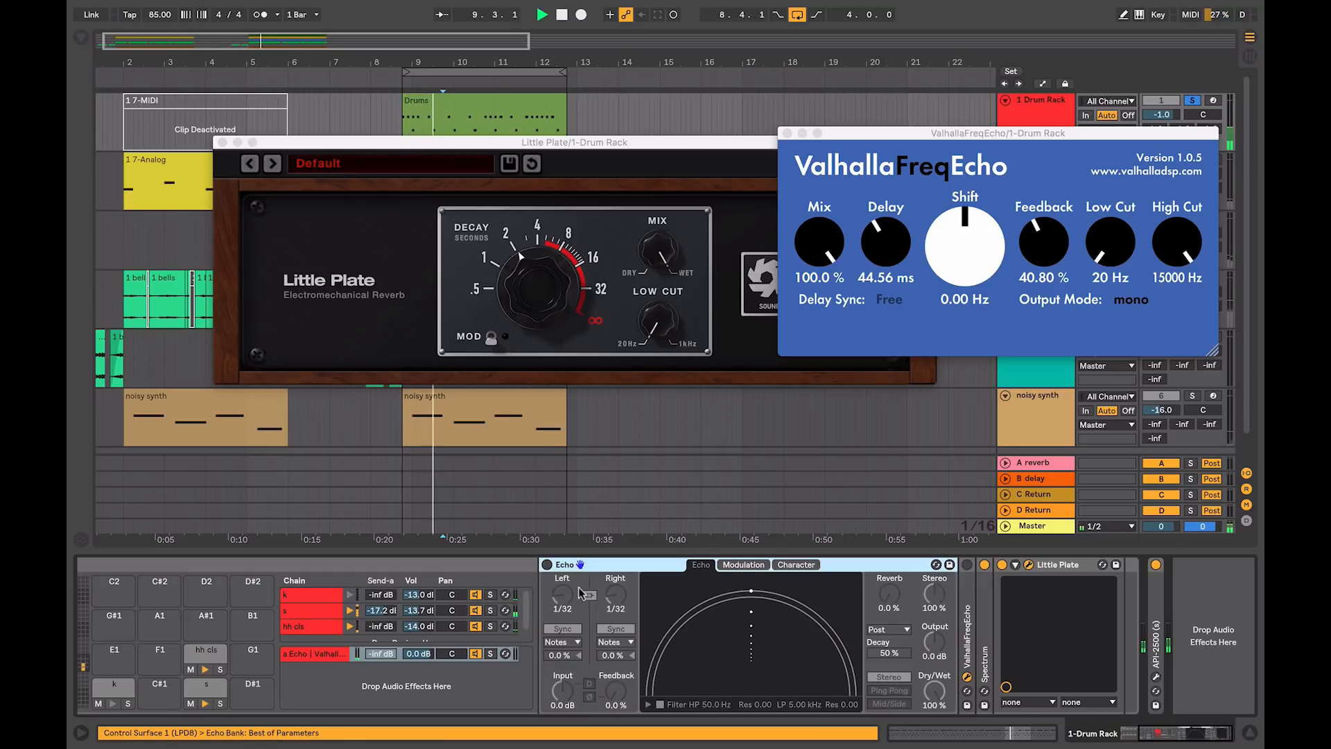
{"action": "left_click", "coordinate": [547, 564]}
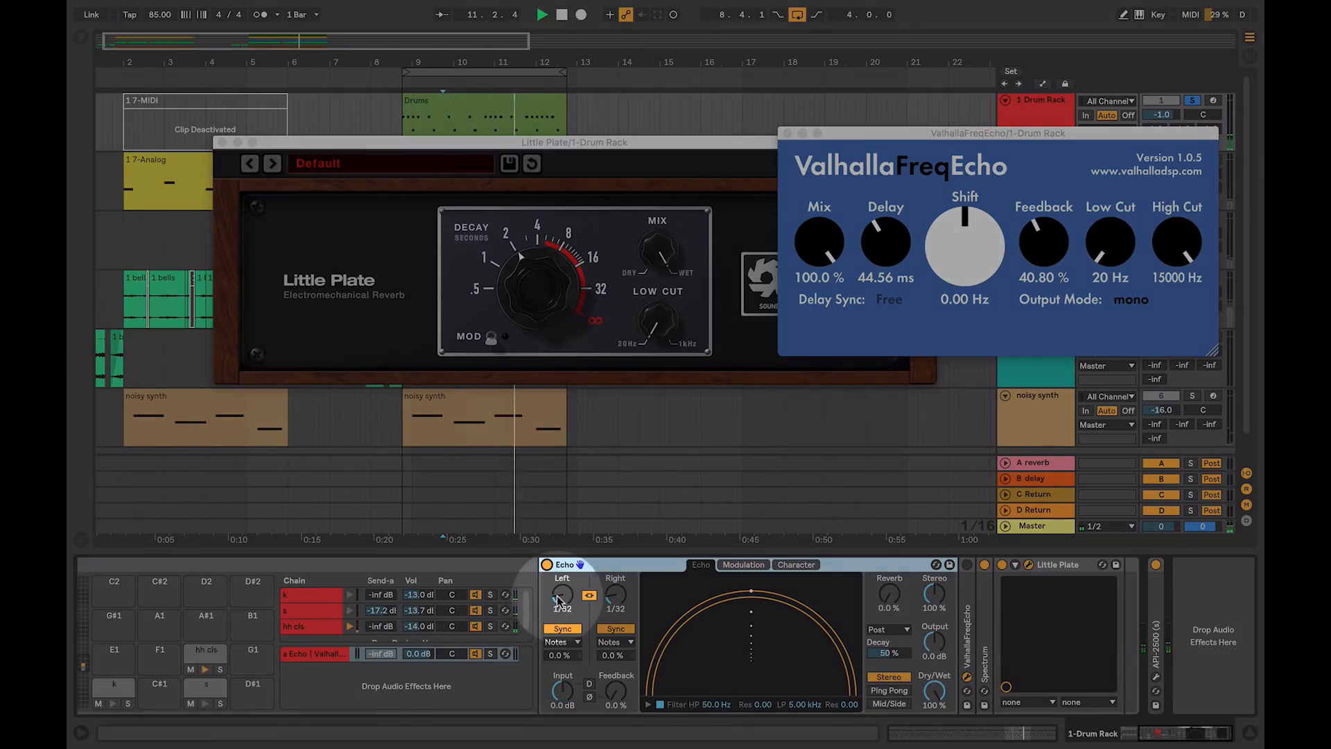
Step: Try Echo's linked delay times at 1/16, restore them to 1/32, and audition with Little Plate off and on
{"action": "left_click_drag", "start_coordinate": [558, 598], "coordinate": [558, 589]}
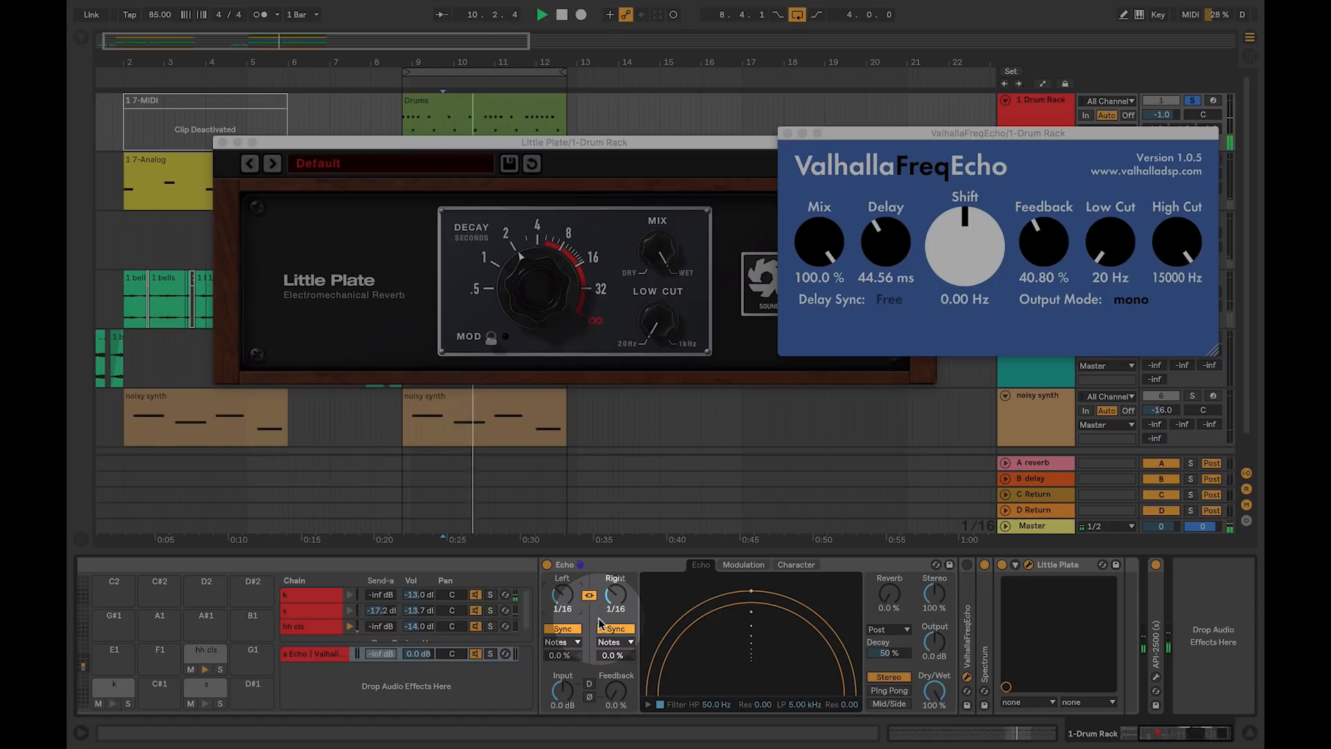
{"action": "key", "text": "Down"}
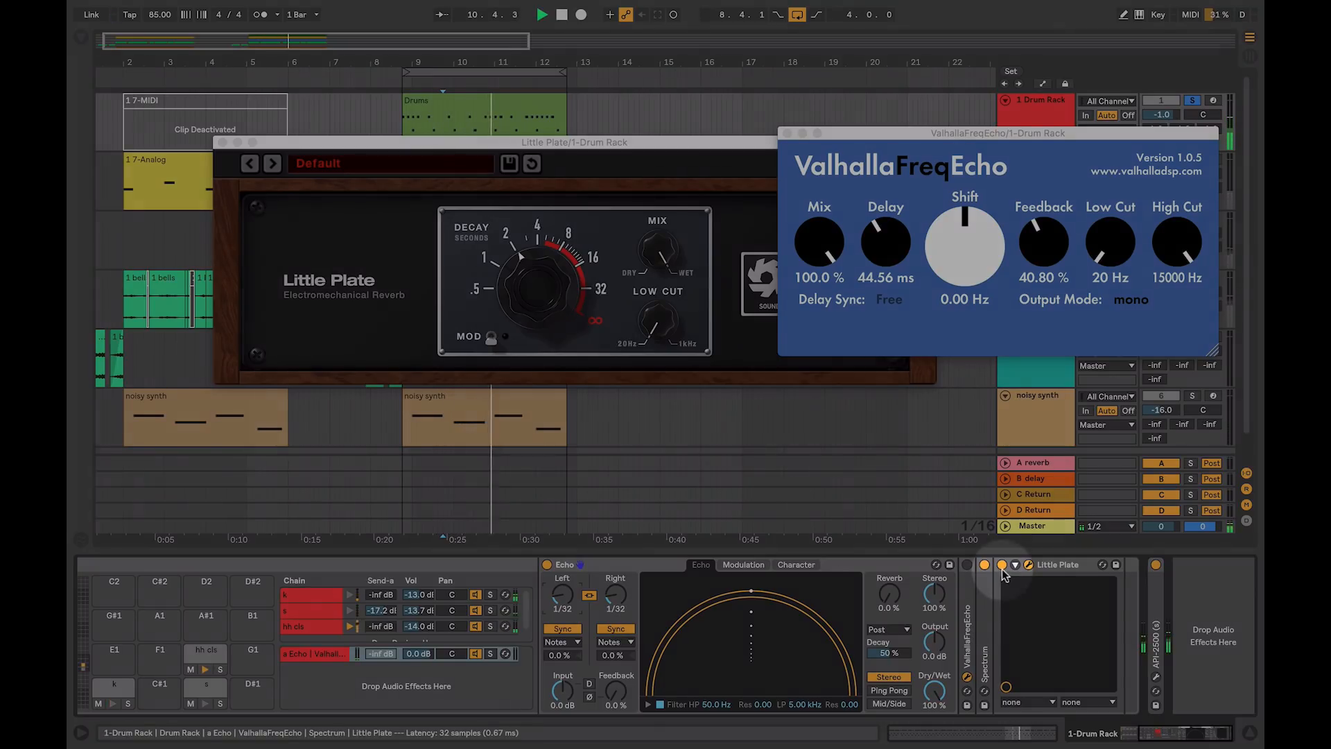
{"action": "left_click", "coordinate": [1001, 566]}
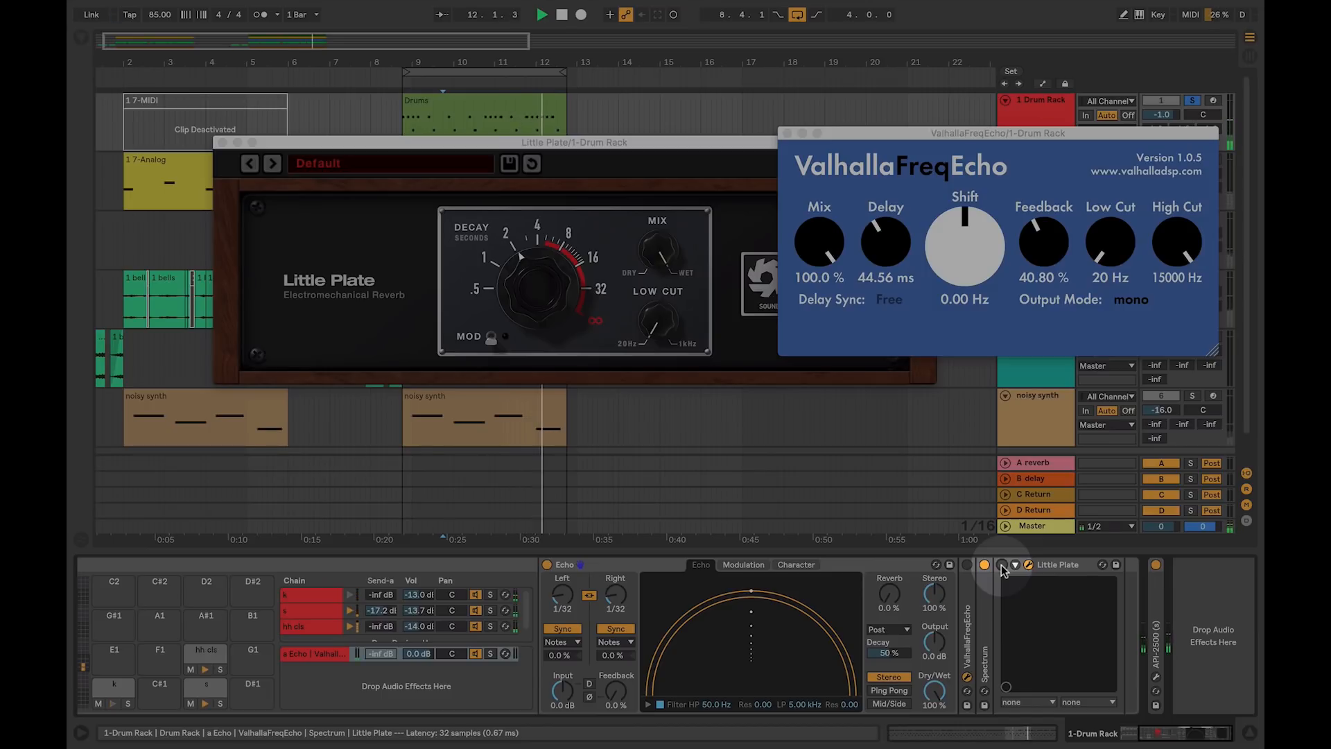
{"action": "left_click", "coordinate": [1002, 565]}
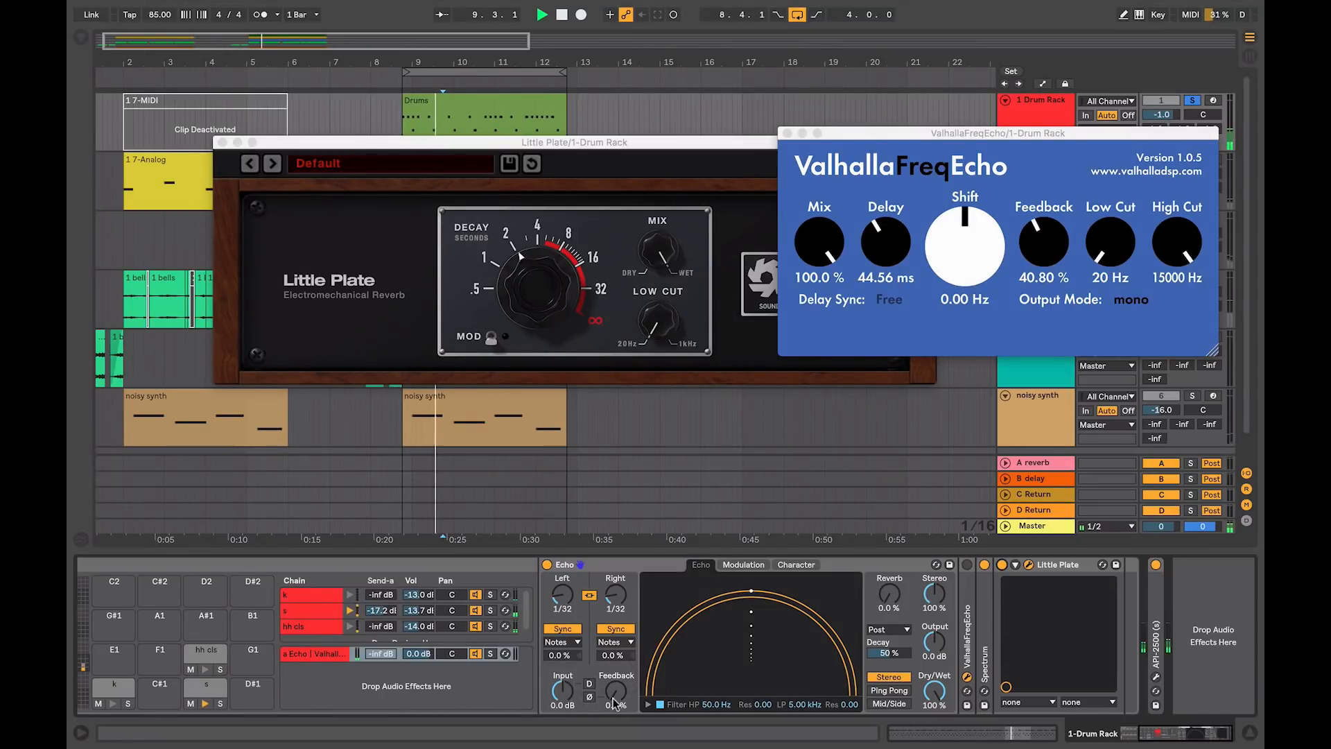
Step: Set Echo's feedback to 55 % and compare the result with Little Plate off and on
{"action": "left_click_drag", "start_coordinate": [612, 703], "coordinate": [614, 693]}
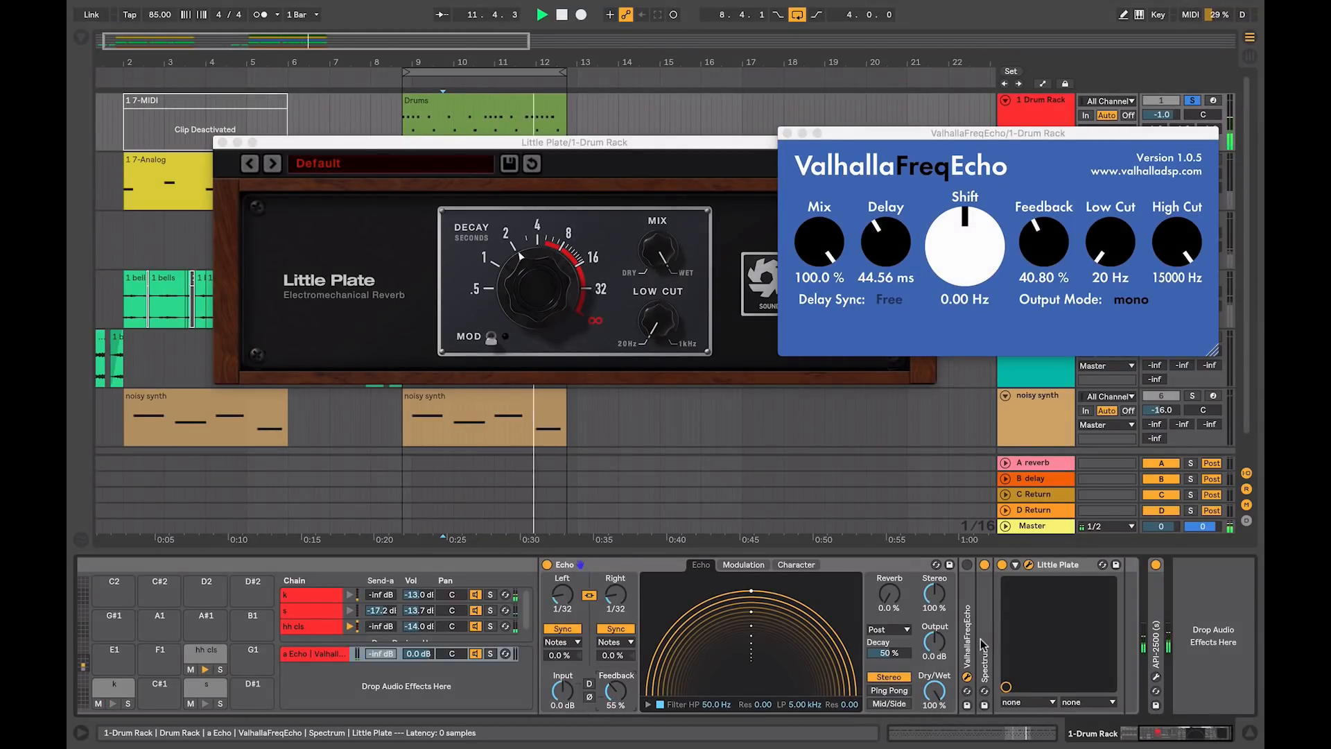
{"action": "left_click", "coordinate": [1001, 565]}
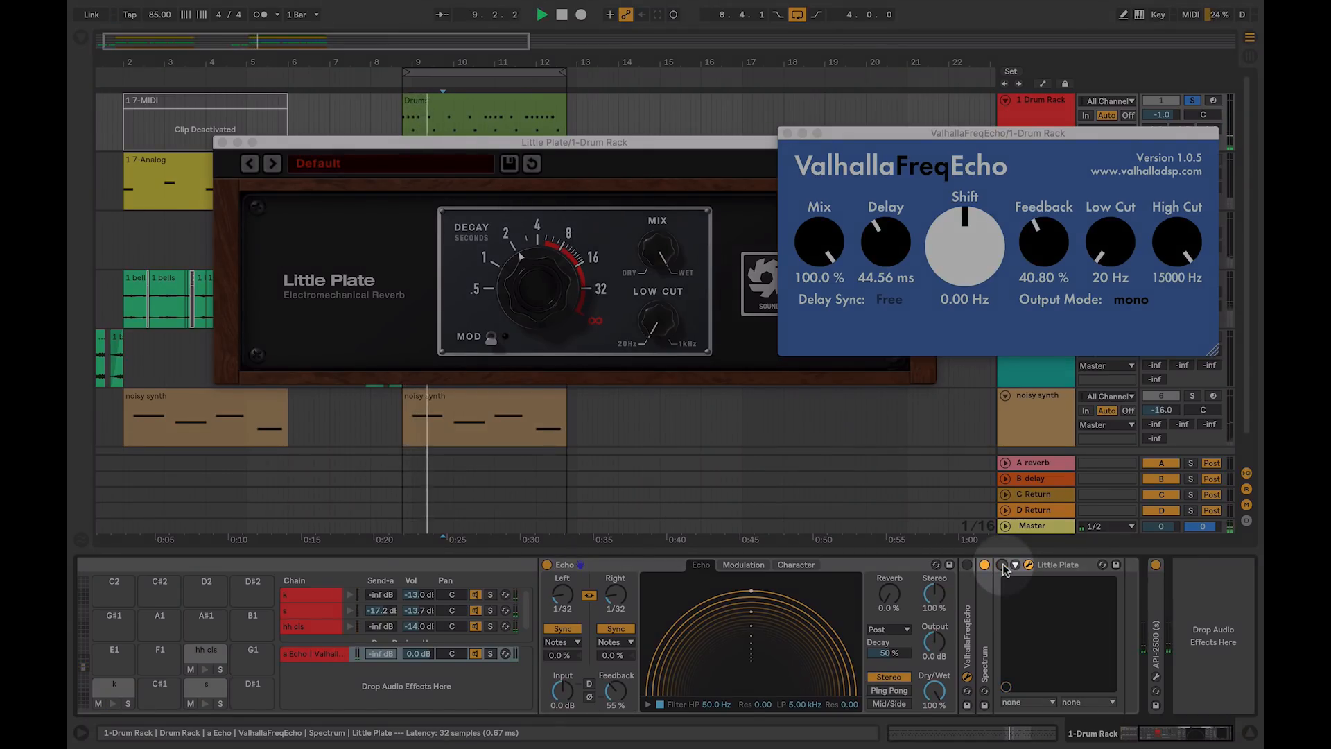
{"action": "left_click", "coordinate": [1002, 565]}
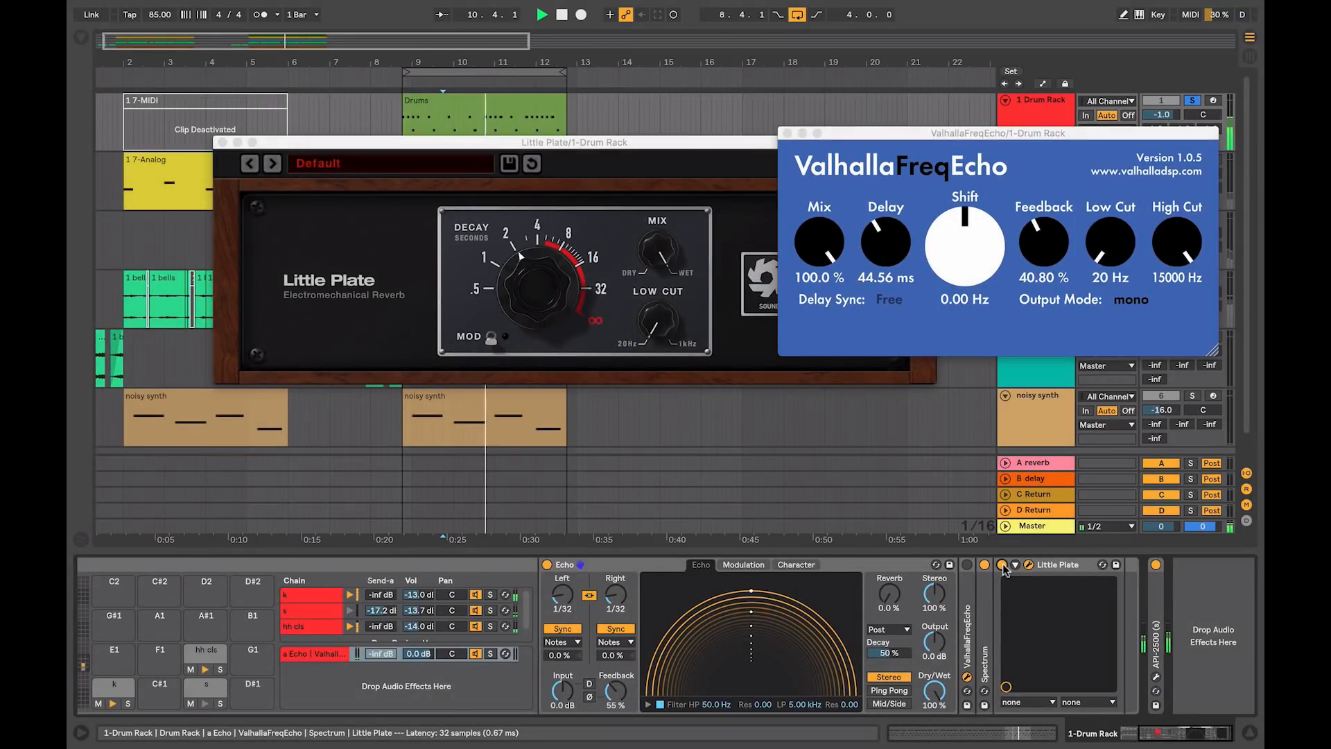
Step: Try Little Plate in front of Echo, and move it back to sit directly after Echo, before ValhallaFreqEcho
{"action": "left_click", "coordinate": [1055, 567]}
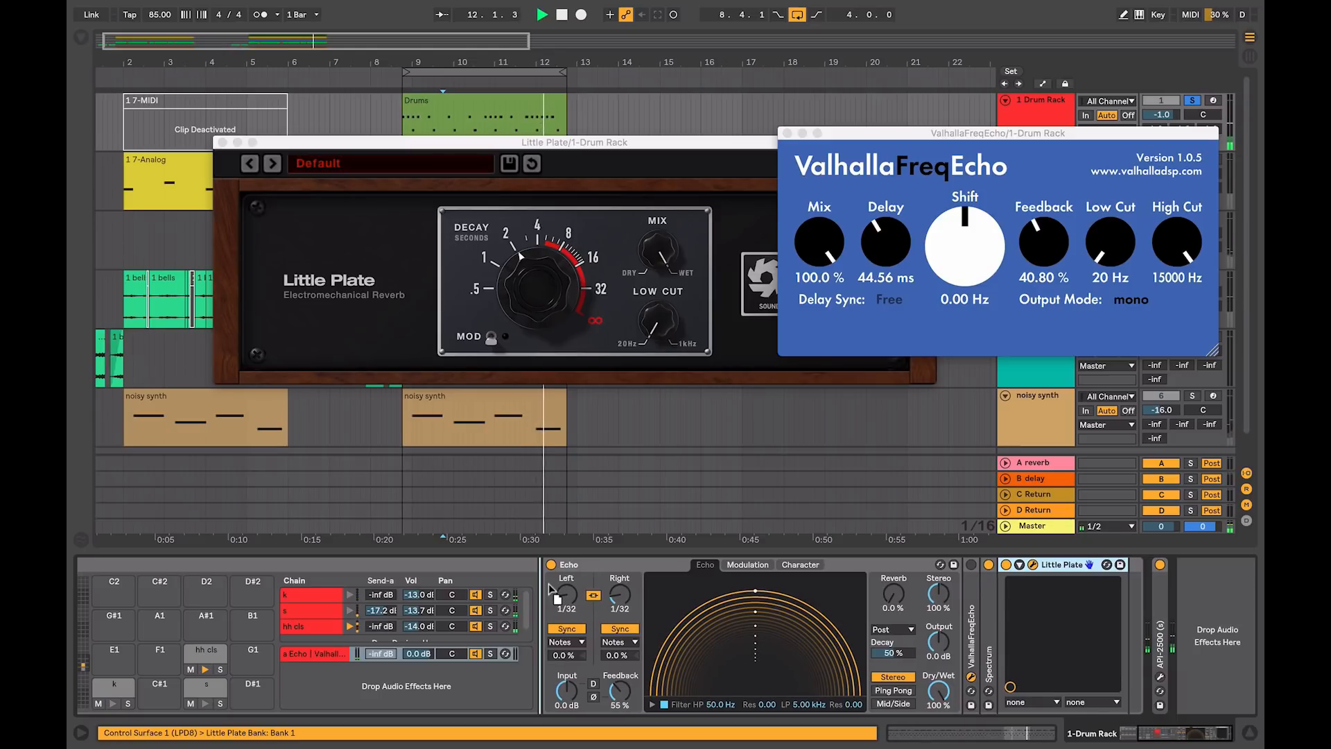
{"action": "left_click_drag", "start_coordinate": [553, 589], "coordinate": [552, 588]}
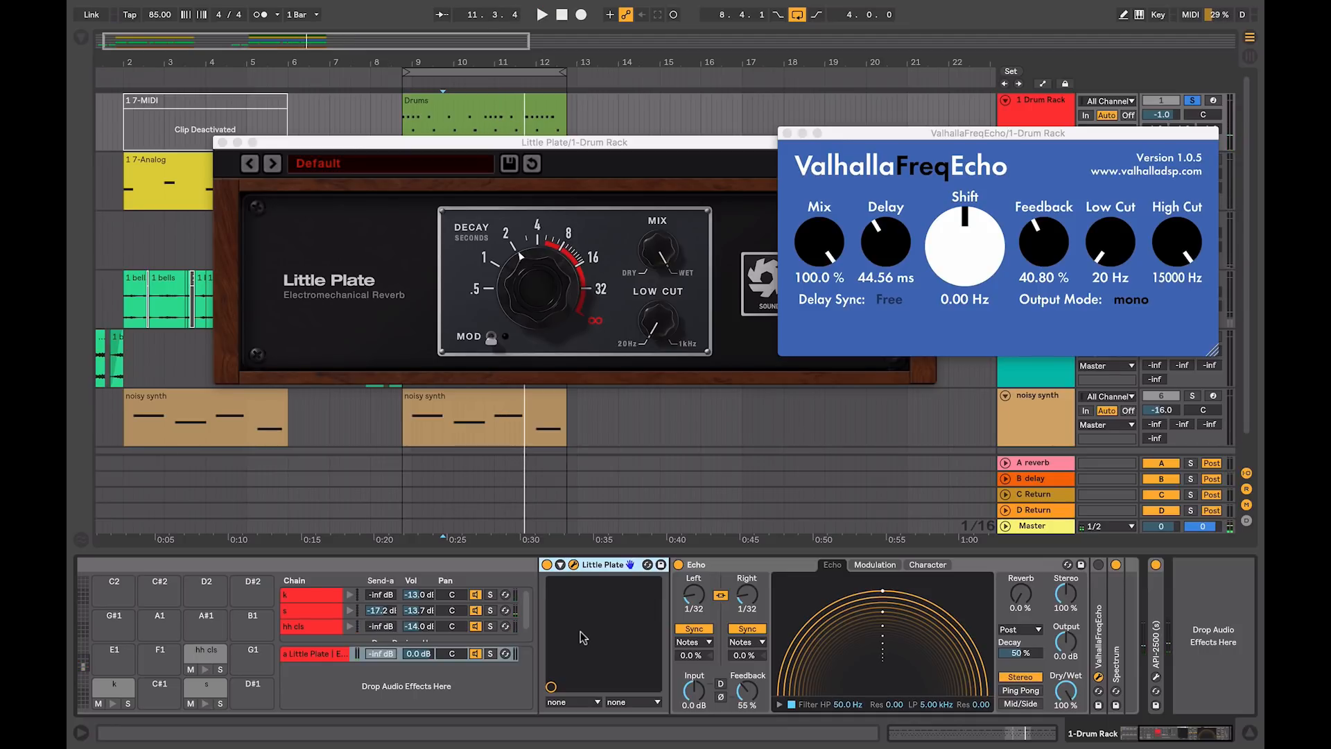
{"action": "left_click_drag", "start_coordinate": [587, 577], "coordinate": [993, 573]}
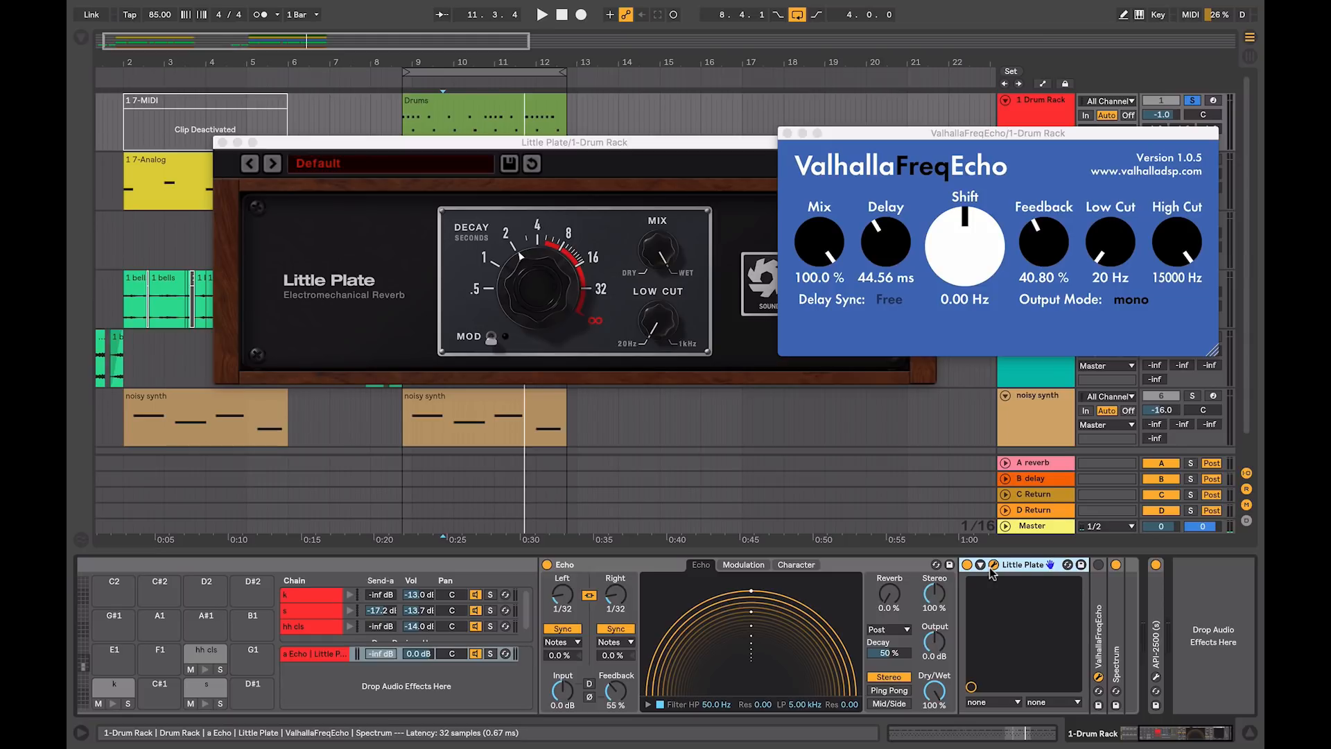
Step: Solo the JP Strings track, play the loop and compare the strings with Little Plate on and off
{"action": "left_click", "coordinate": [1087, 255]}
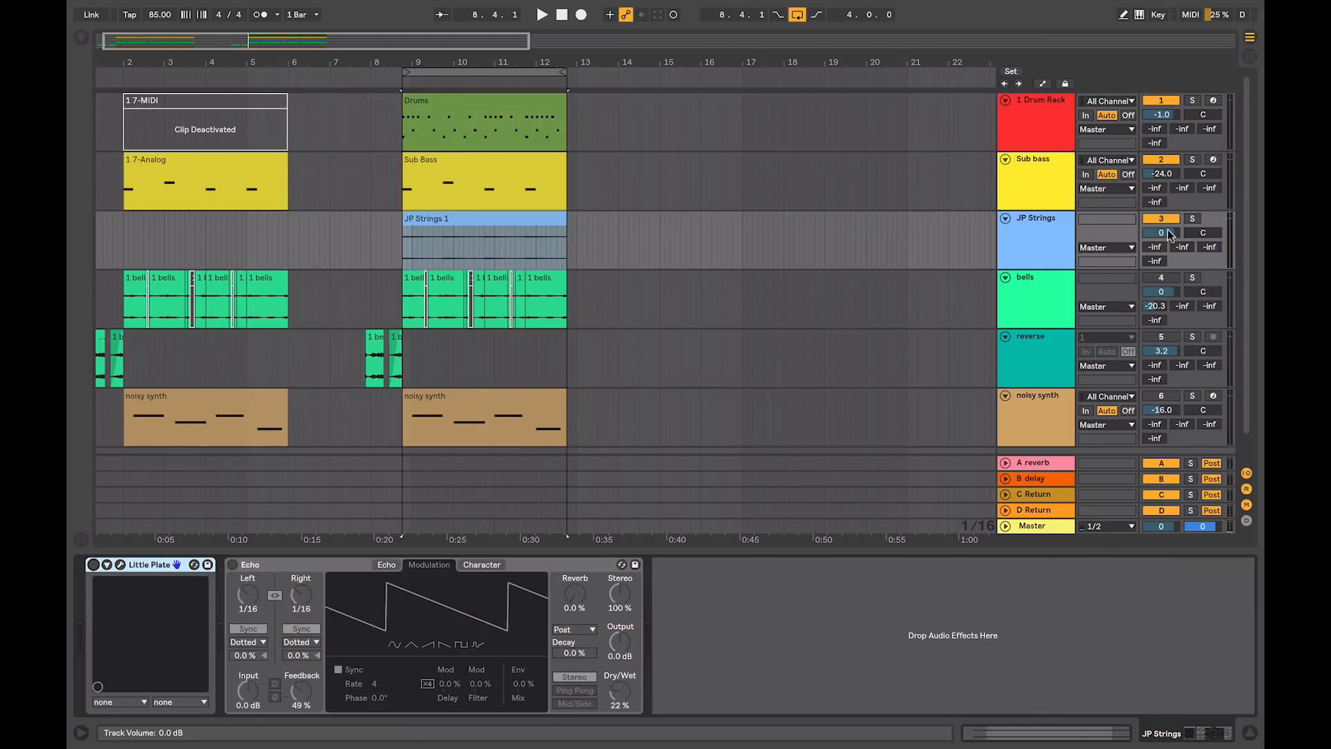
{"action": "left_click", "coordinate": [1194, 219]}
{"action": "key", "text": "space"}
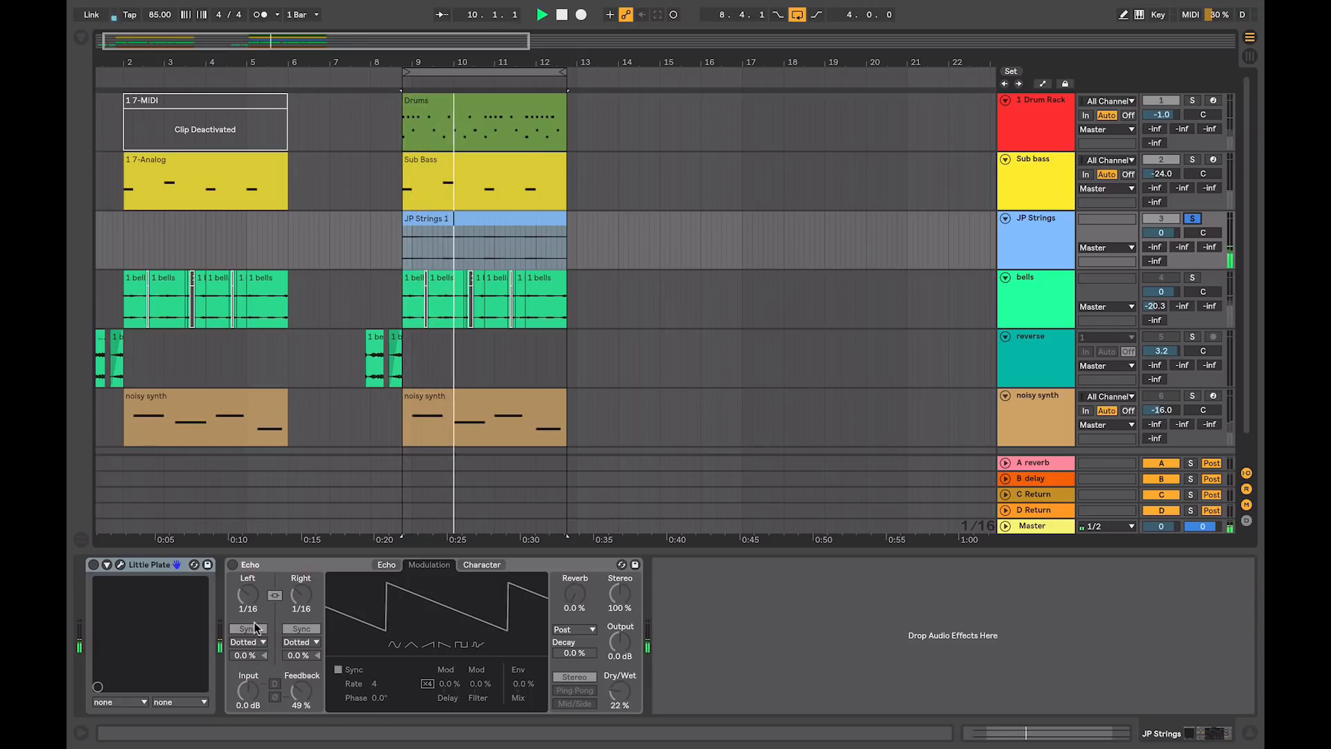
{"action": "left_click", "coordinate": [93, 565]}
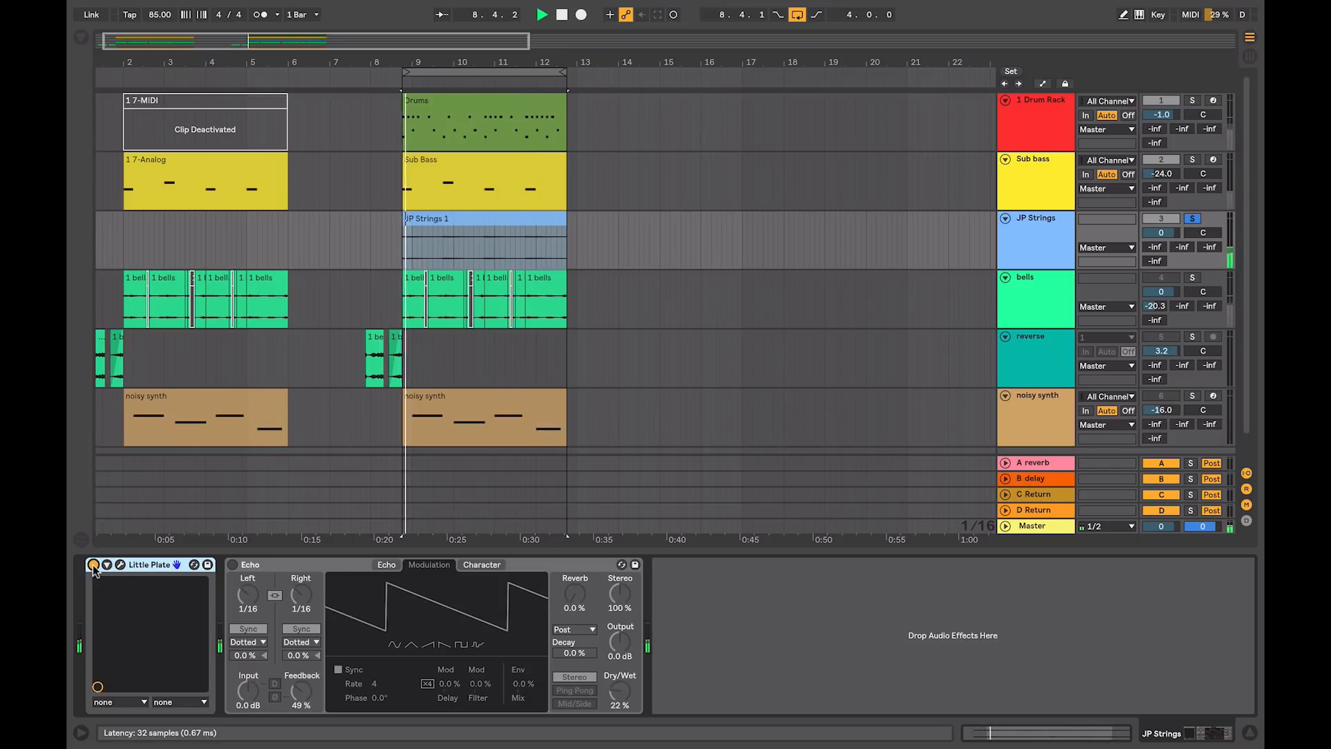
{"action": "left_click", "coordinate": [93, 565]}
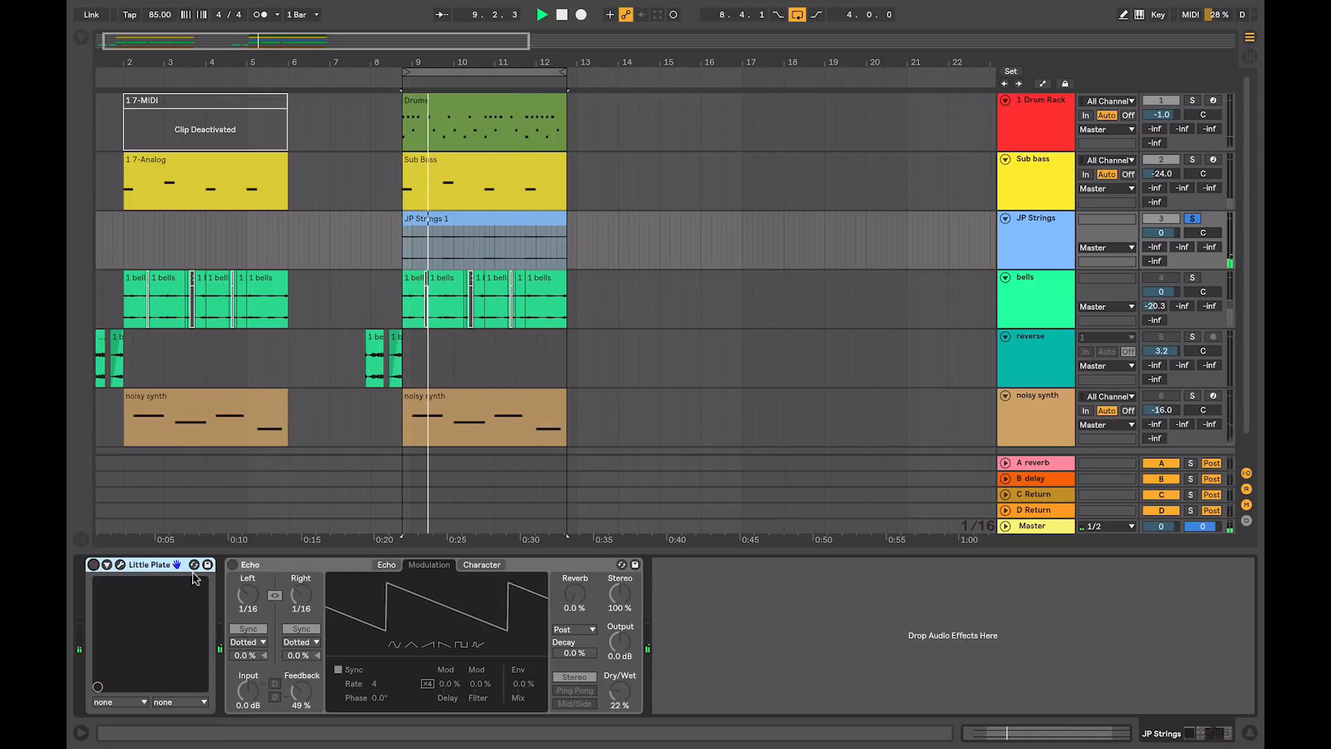
Step: Enable Echo on the strings track with its Dry/Wet at 47 %, and turn on Little Plate with its controls shown
{"action": "left_click", "coordinate": [233, 565]}
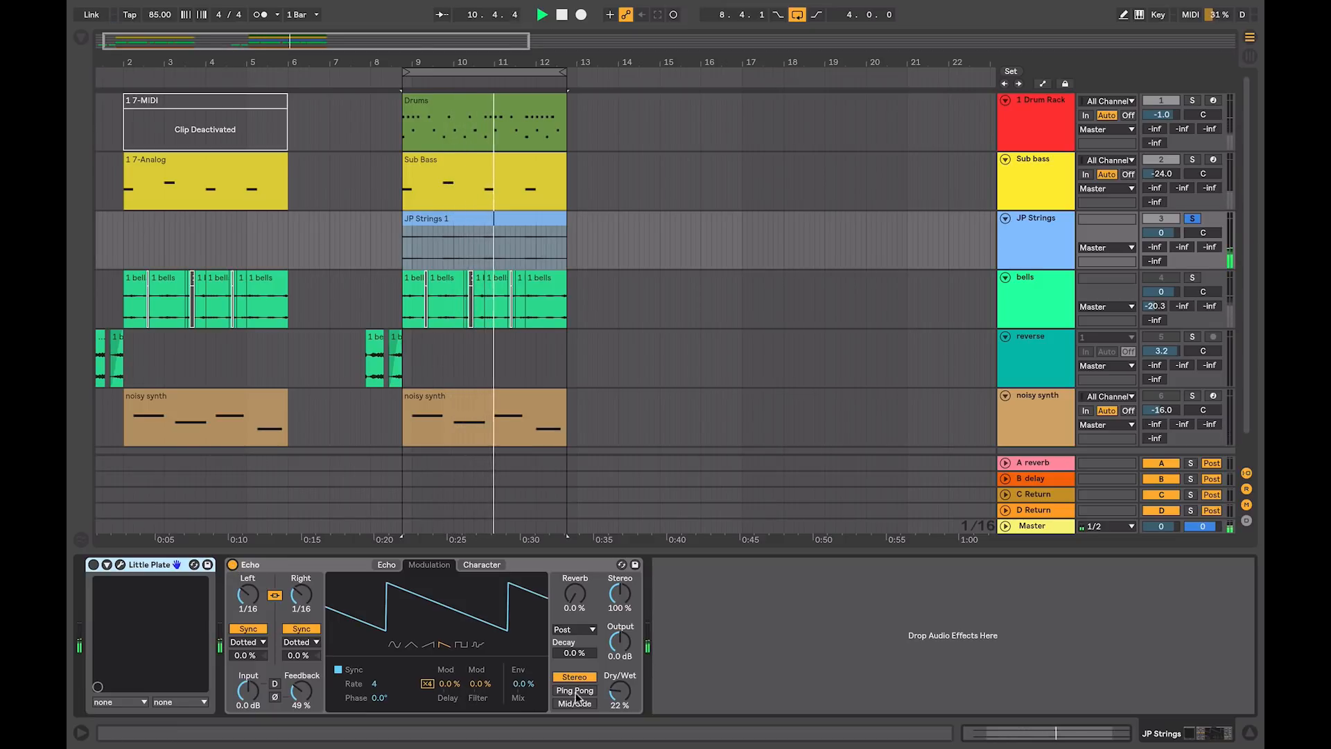
{"action": "left_click_drag", "start_coordinate": [619, 693], "coordinate": [619, 666]}
{"action": "left_click", "coordinate": [93, 565]}
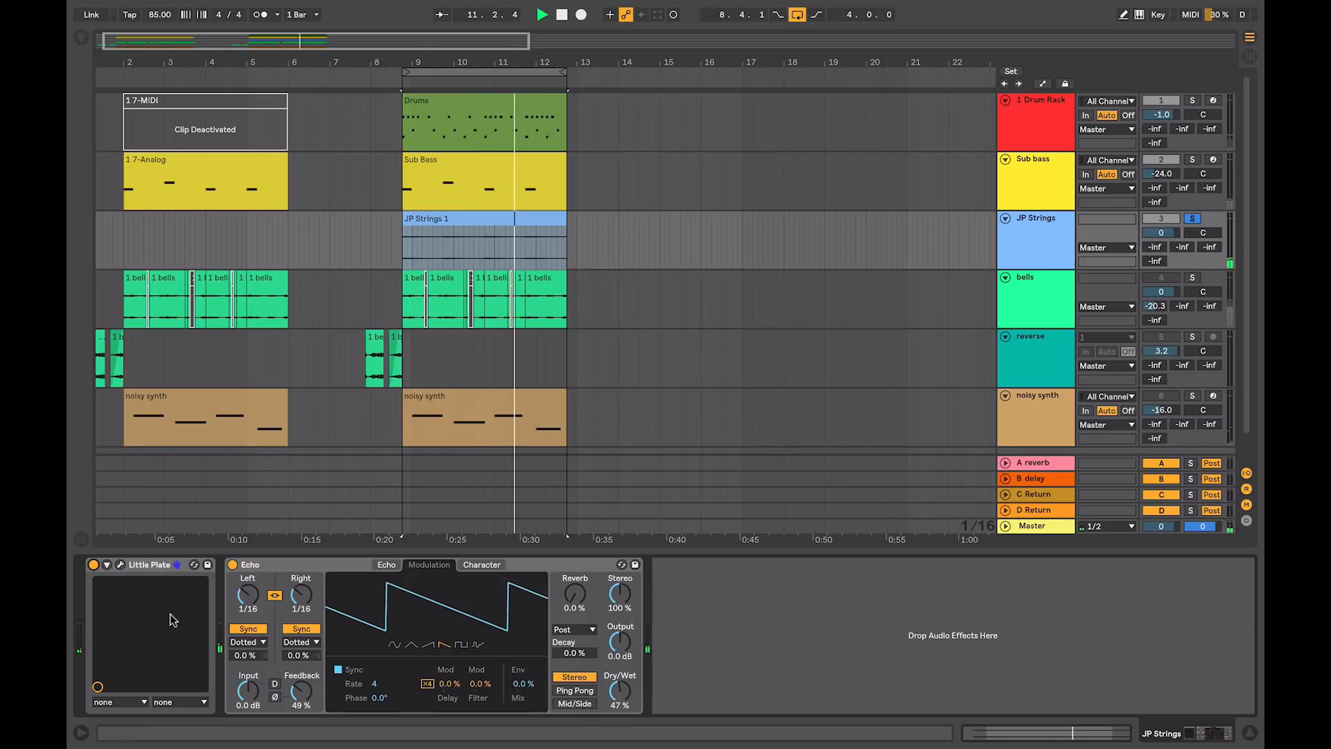
{"action": "left_click", "coordinate": [120, 565]}
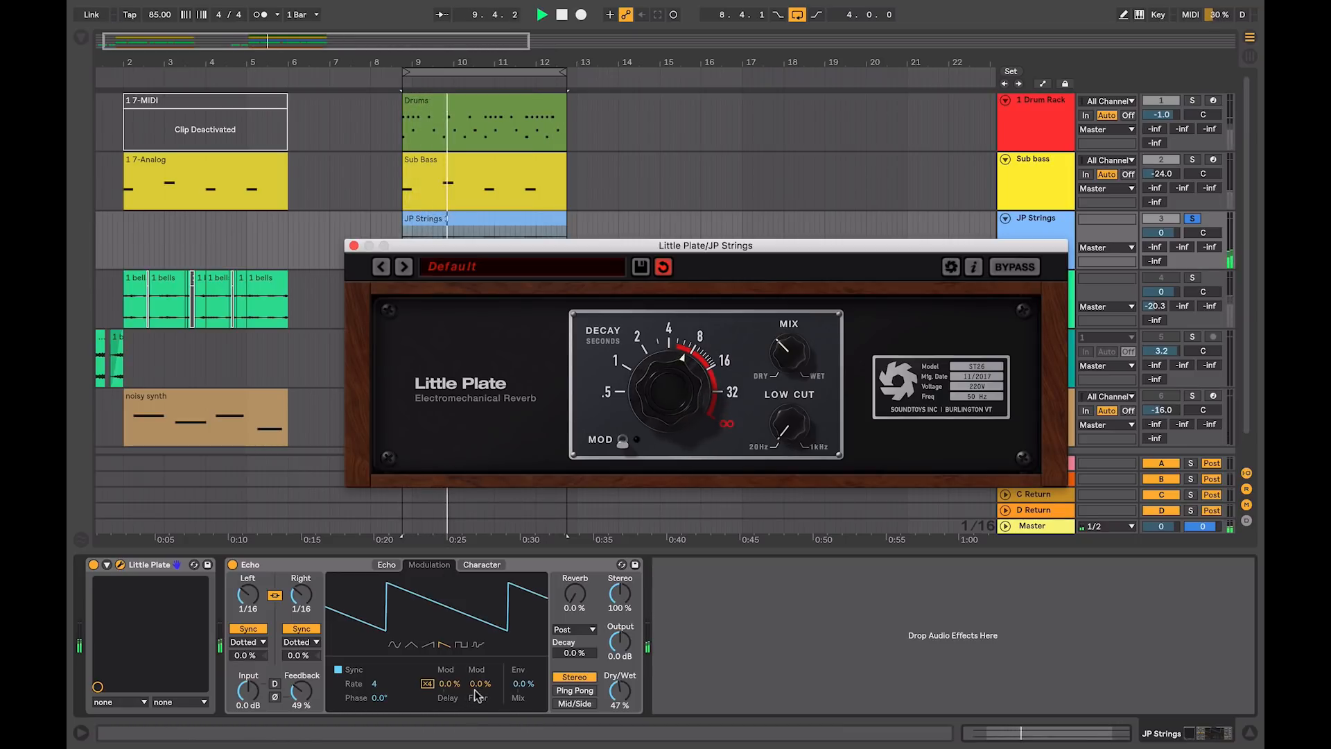
Step: Set Echo's filter modulation to 74 % and Little Plate's decay to about 4 seconds
{"action": "left_click_drag", "start_coordinate": [476, 686], "coordinate": [477, 662]}
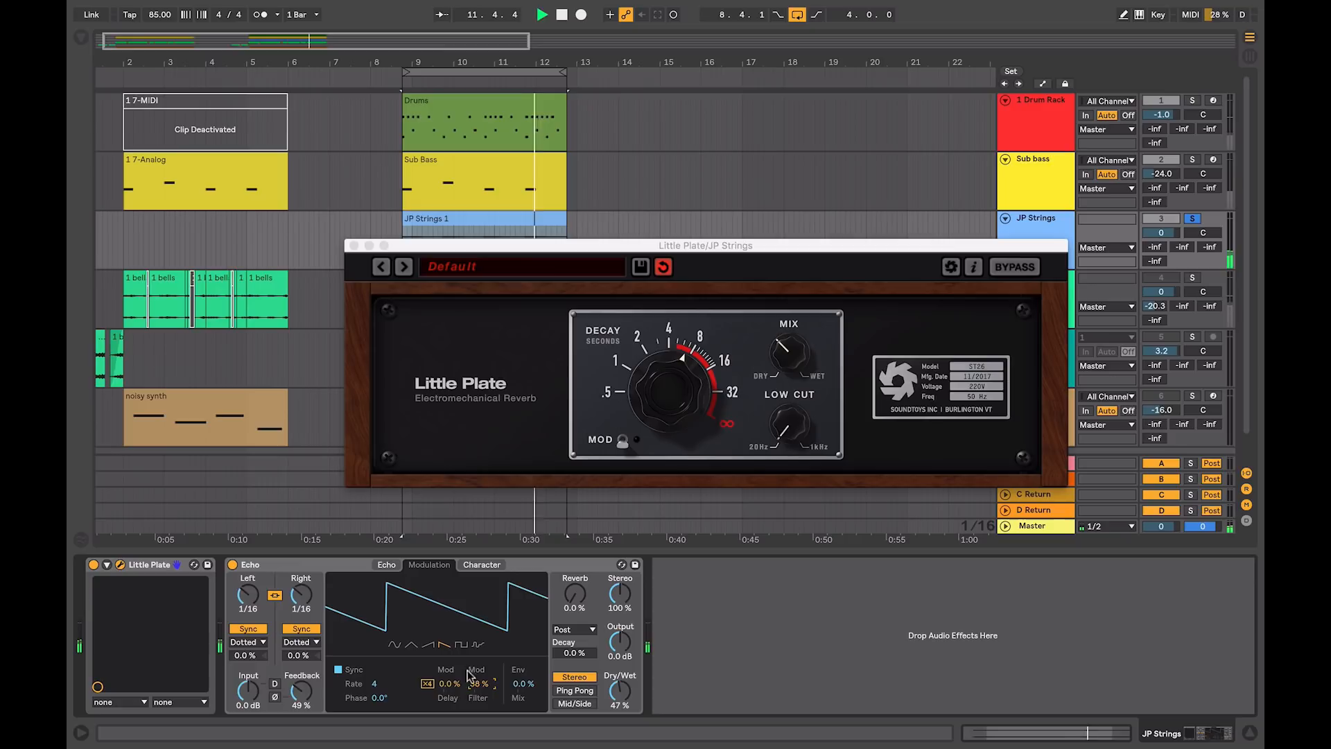
{"action": "left_click", "coordinate": [671, 392]}
{"action": "left_click_drag", "start_coordinate": [671, 392], "coordinate": [671, 401]}
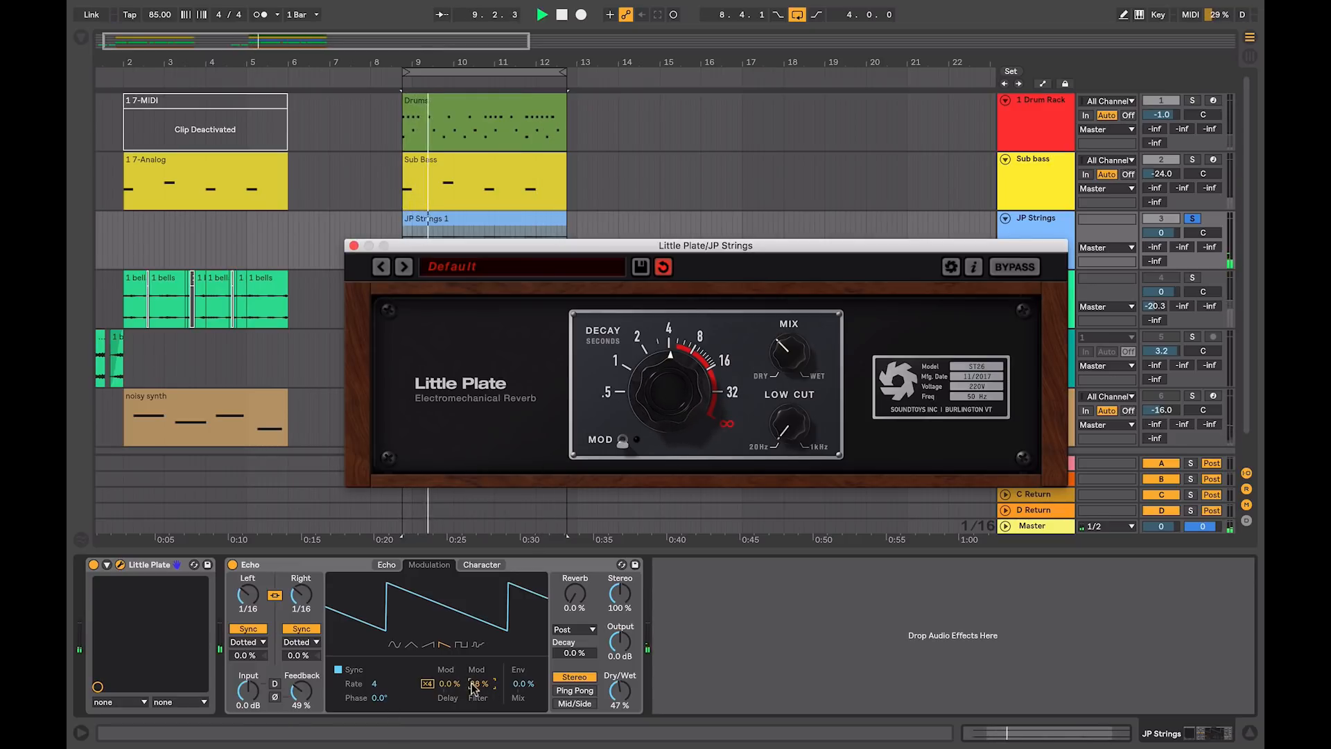
{"action": "left_click_drag", "start_coordinate": [480, 683], "coordinate": [480, 676]}
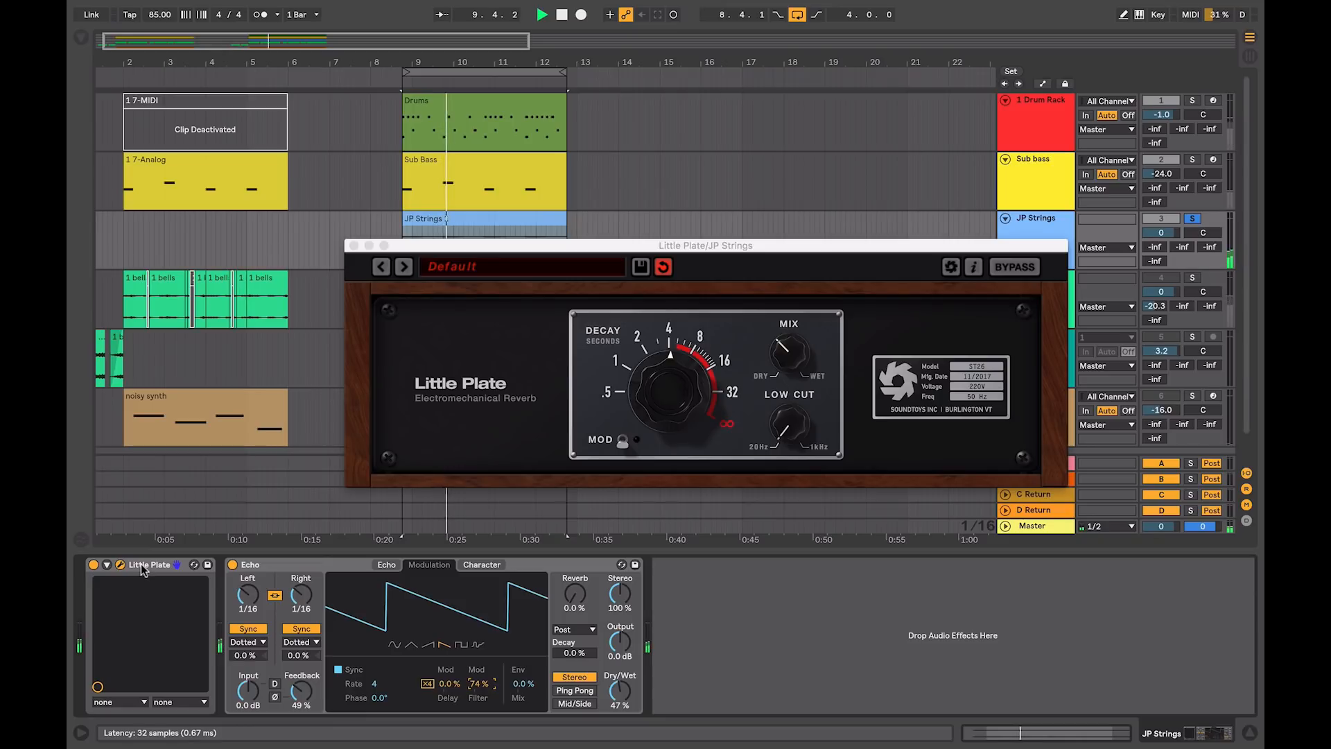
Step: Raise Echo's feedback to 74 % and compare Little Plate before and after Echo, leaving the plate after Echo
{"action": "left_click_drag", "start_coordinate": [137, 568], "coordinate": [626, 590]}
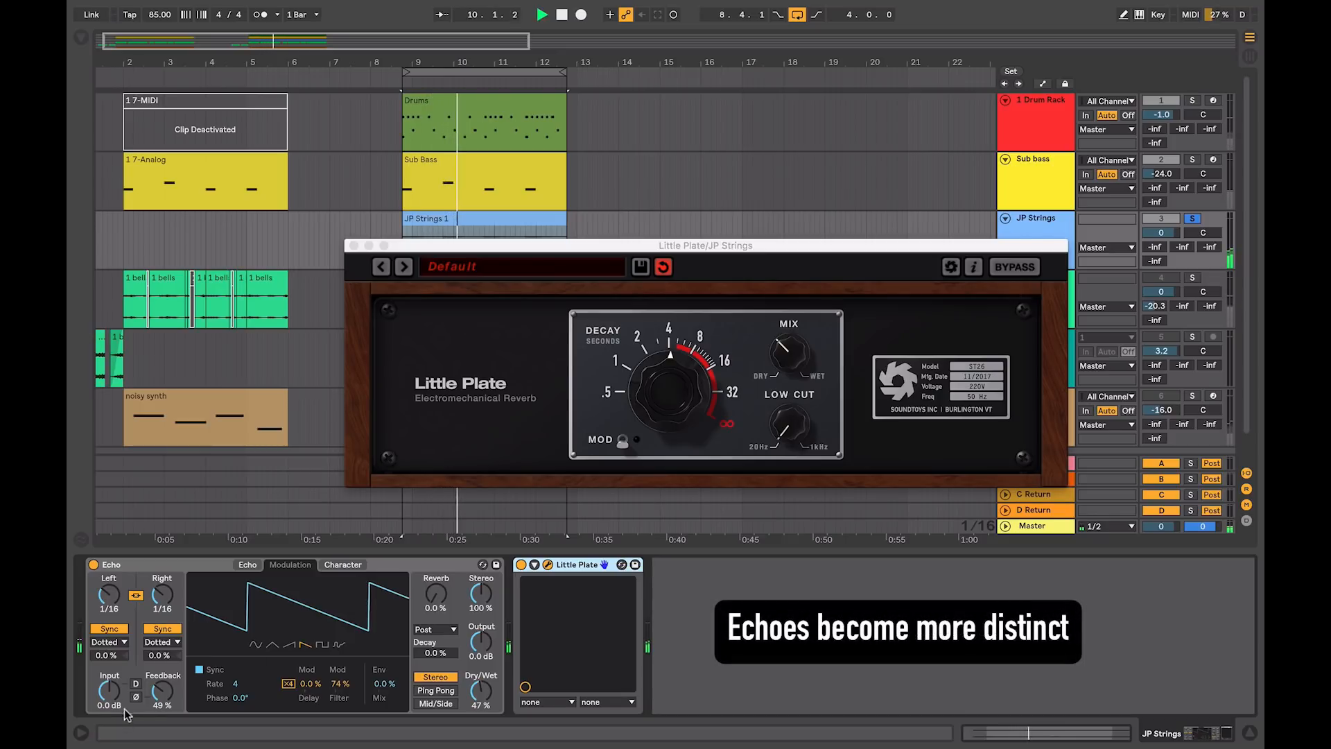
{"action": "left_click_drag", "start_coordinate": [162, 691], "coordinate": [163, 667]}
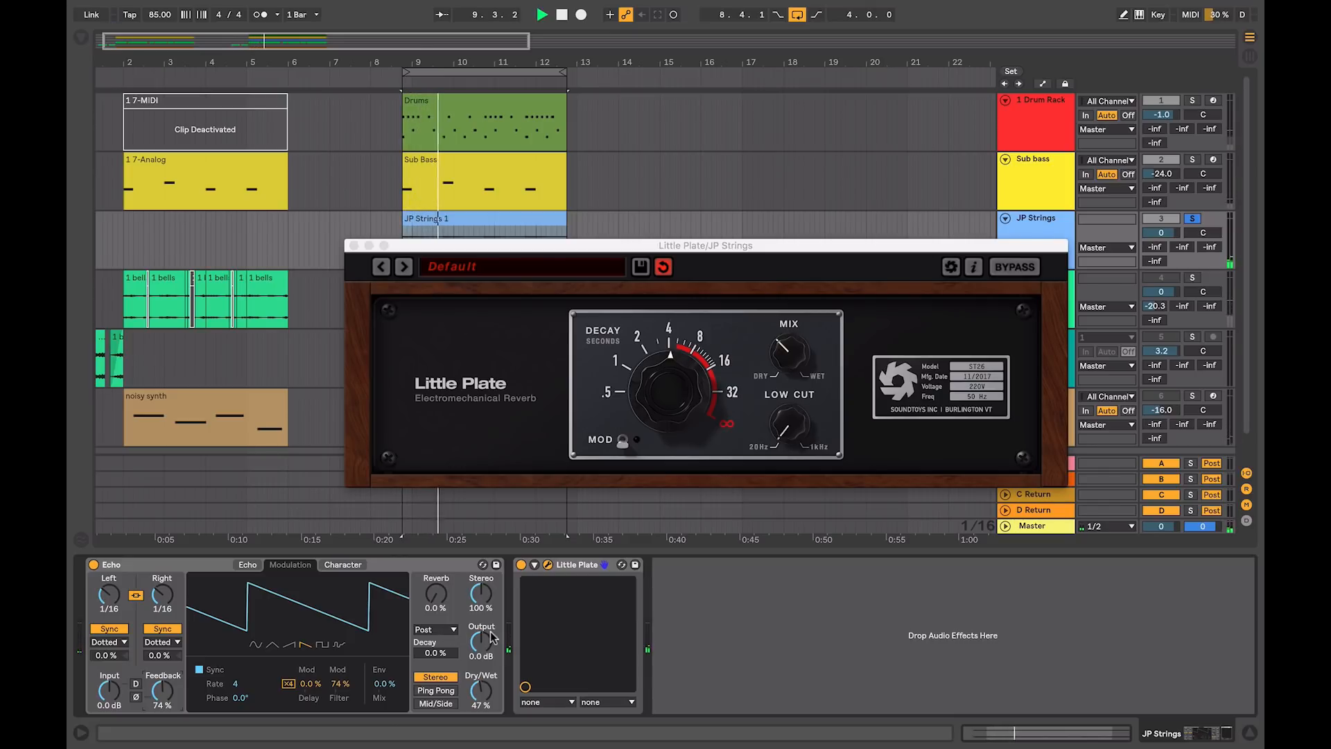
{"action": "left_click_drag", "start_coordinate": [573, 565], "coordinate": [92, 584]}
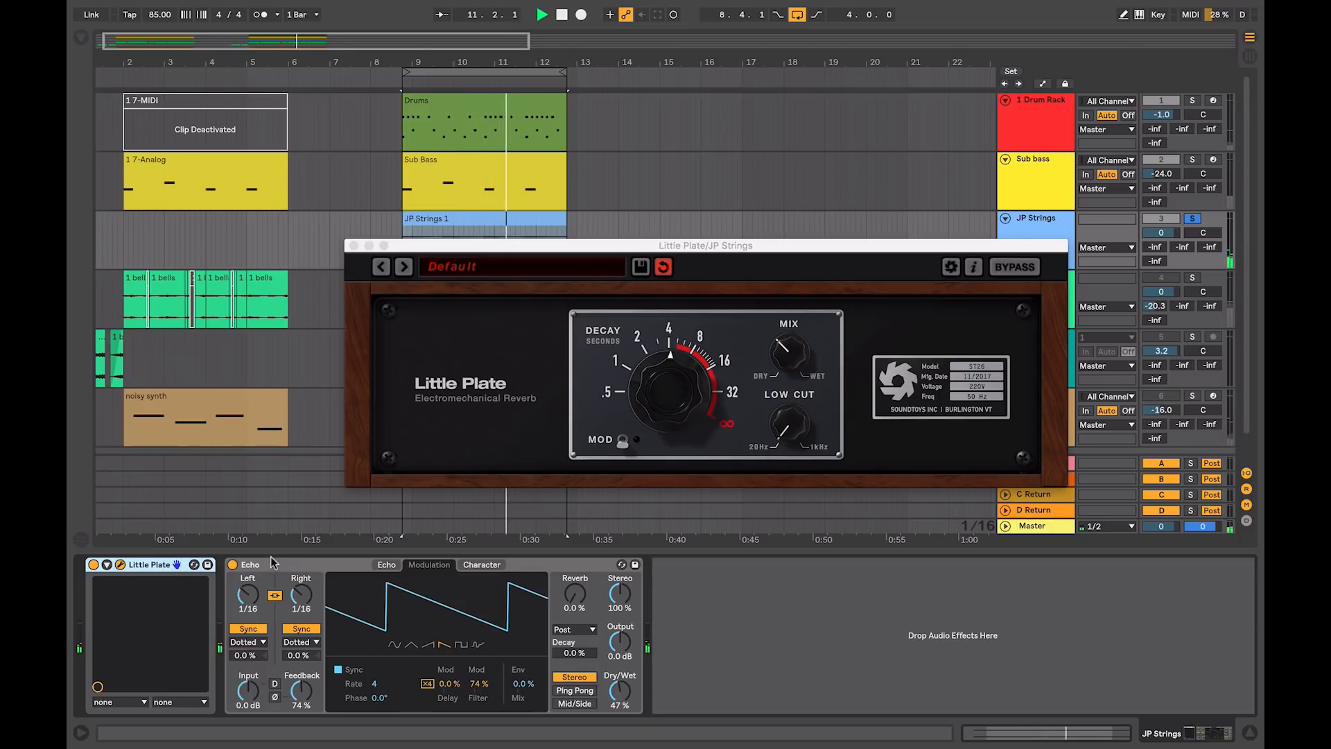
{"action": "left_click_drag", "start_coordinate": [273, 563], "coordinate": [658, 589]}
Step: Lengthen Little Plate's decay to between 16 and 32 seconds, and set Echo's feedback to 38 %
{"action": "left_click_drag", "start_coordinate": [679, 398], "coordinate": [677, 350]}
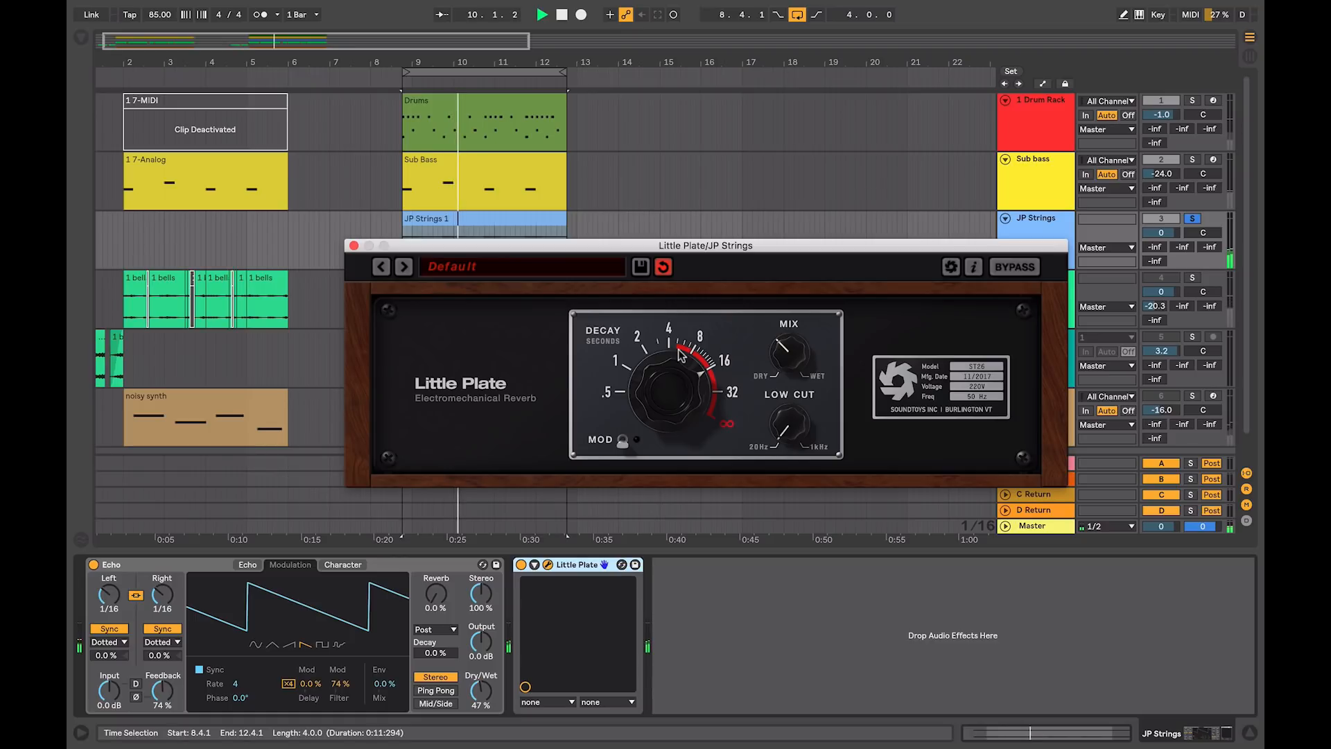
{"action": "left_click_drag", "start_coordinate": [681, 354], "coordinate": [683, 344]}
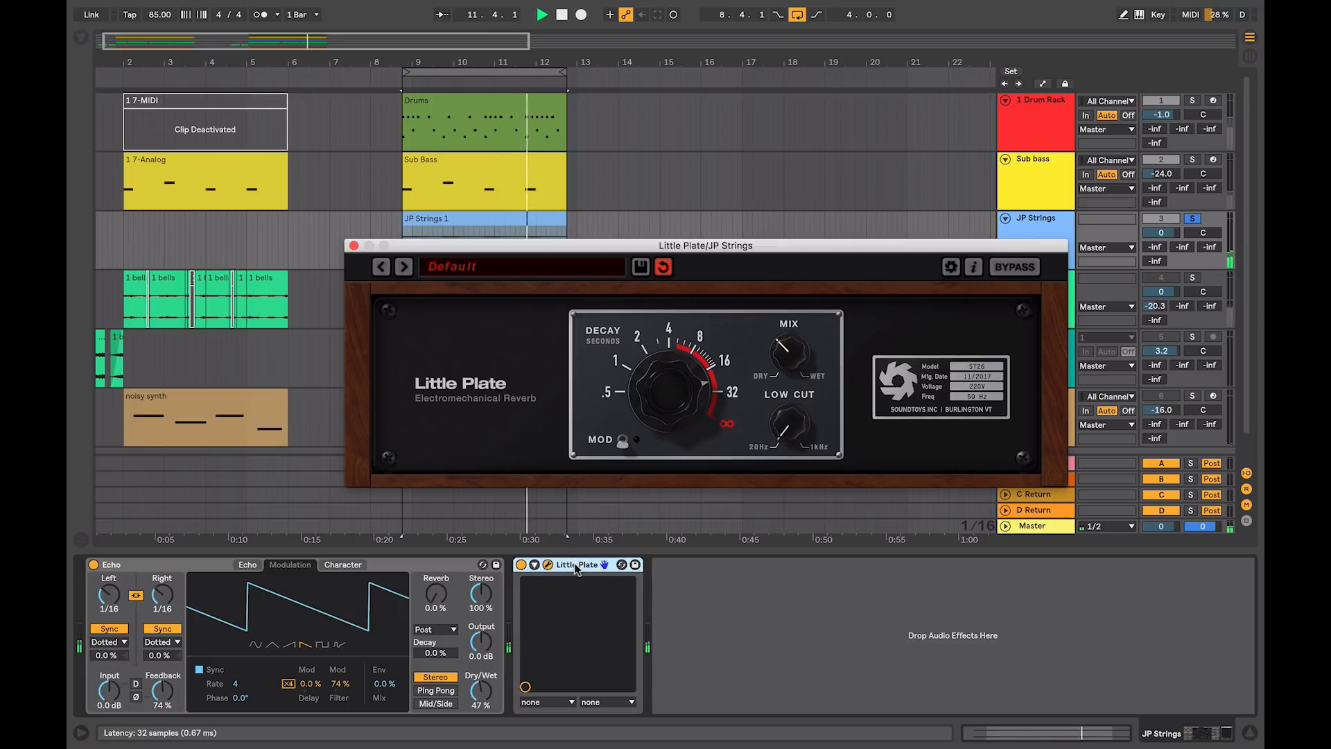
{"action": "left_click_drag", "start_coordinate": [163, 691], "coordinate": [162, 707]}
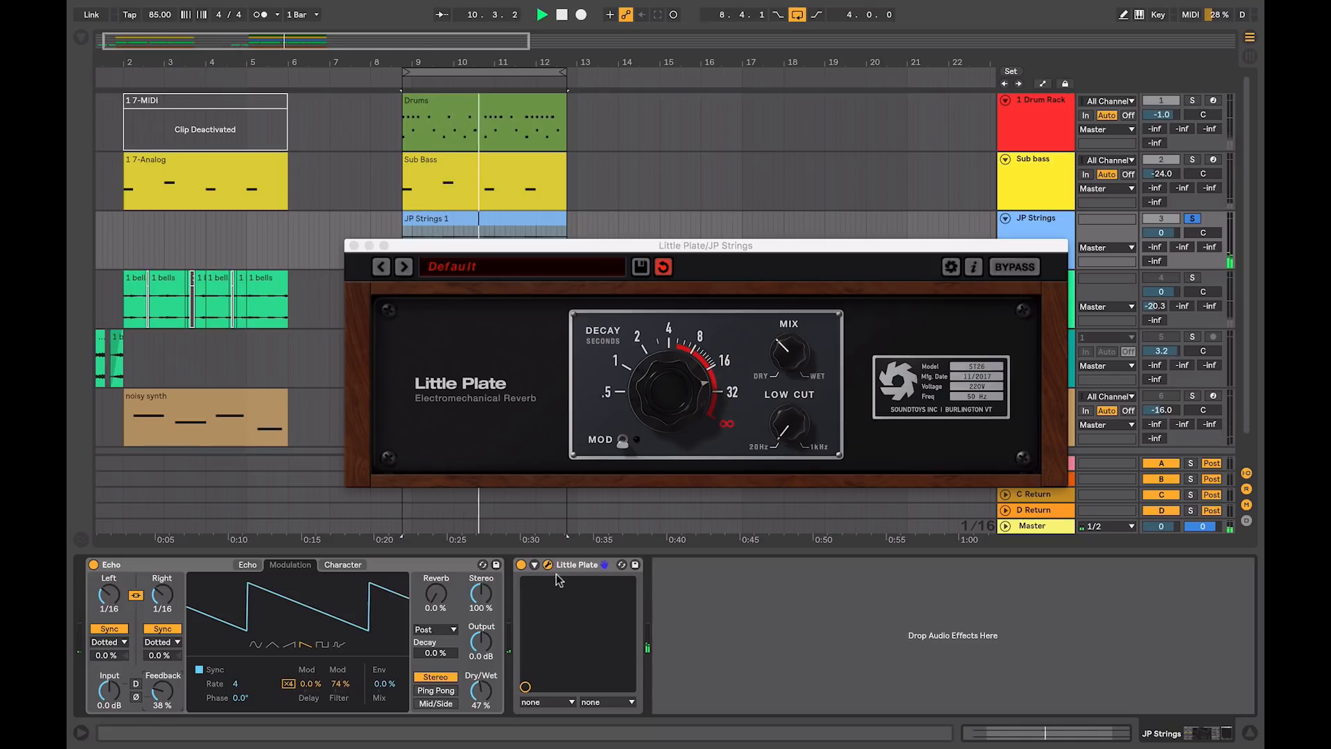
Step: Place Little Plate in front of Echo, with Echo's filter modulation at 100 % and the plate's decay at about 8 seconds
{"action": "left_click_drag", "start_coordinate": [567, 569], "coordinate": [86, 596]}
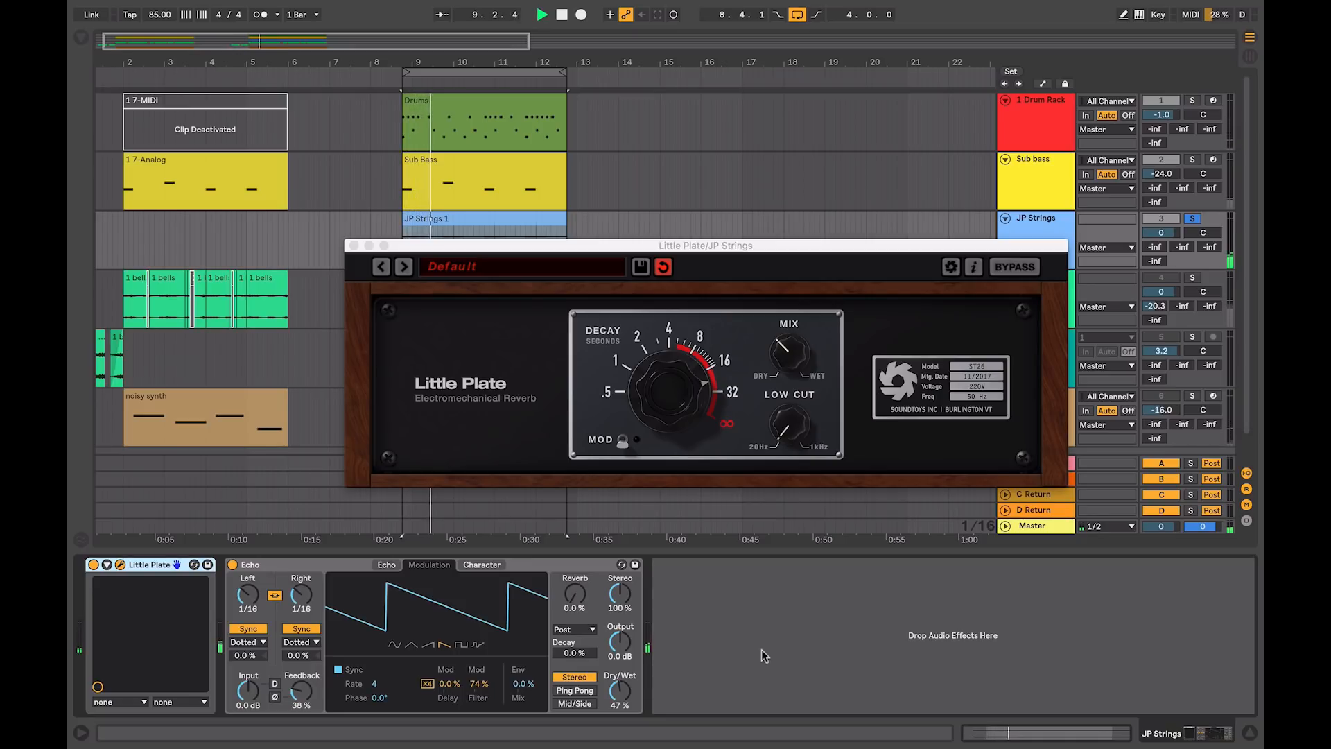
{"action": "left_click_drag", "start_coordinate": [479, 686], "coordinate": [480, 677]}
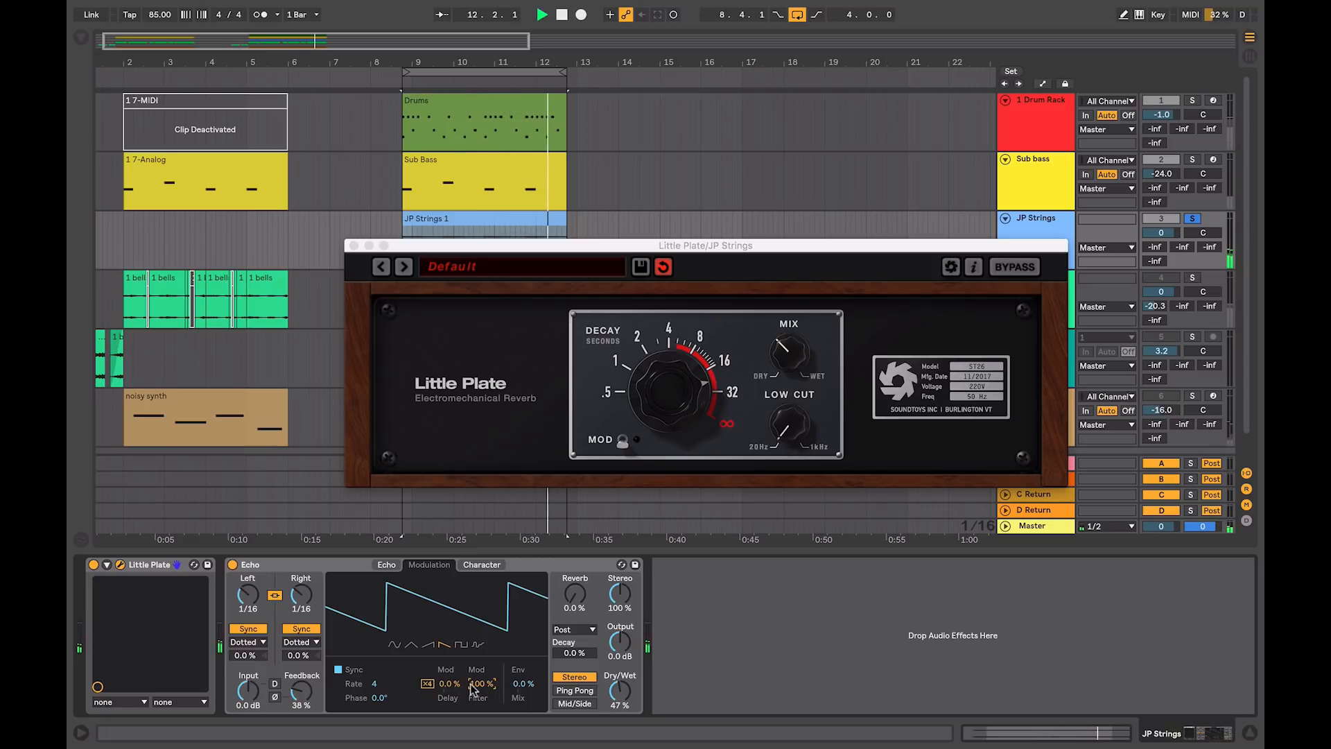
{"action": "left_click_drag", "start_coordinate": [678, 404], "coordinate": [672, 428]}
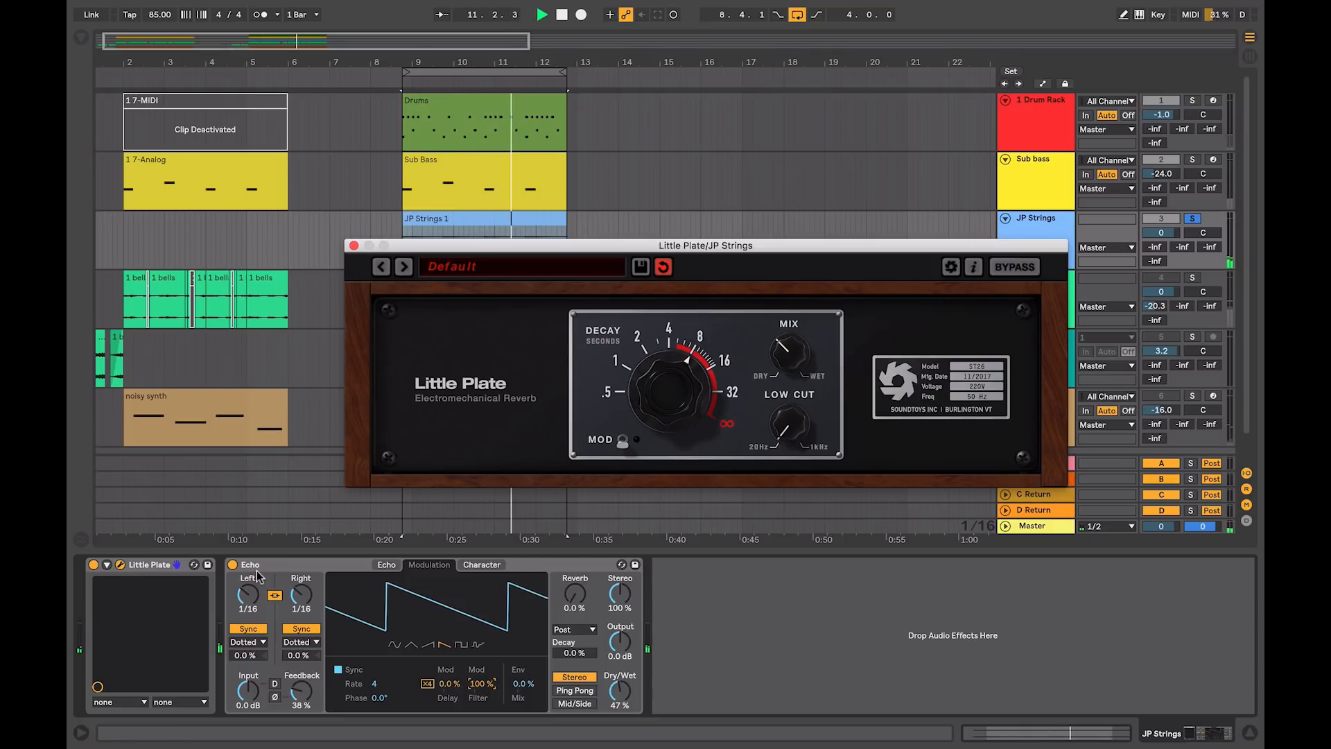
Step: Try Little Plate after Echo with its decay raised to between 16 and 32 seconds, and move it back in front of Echo
{"action": "left_click", "coordinate": [82, 567]}
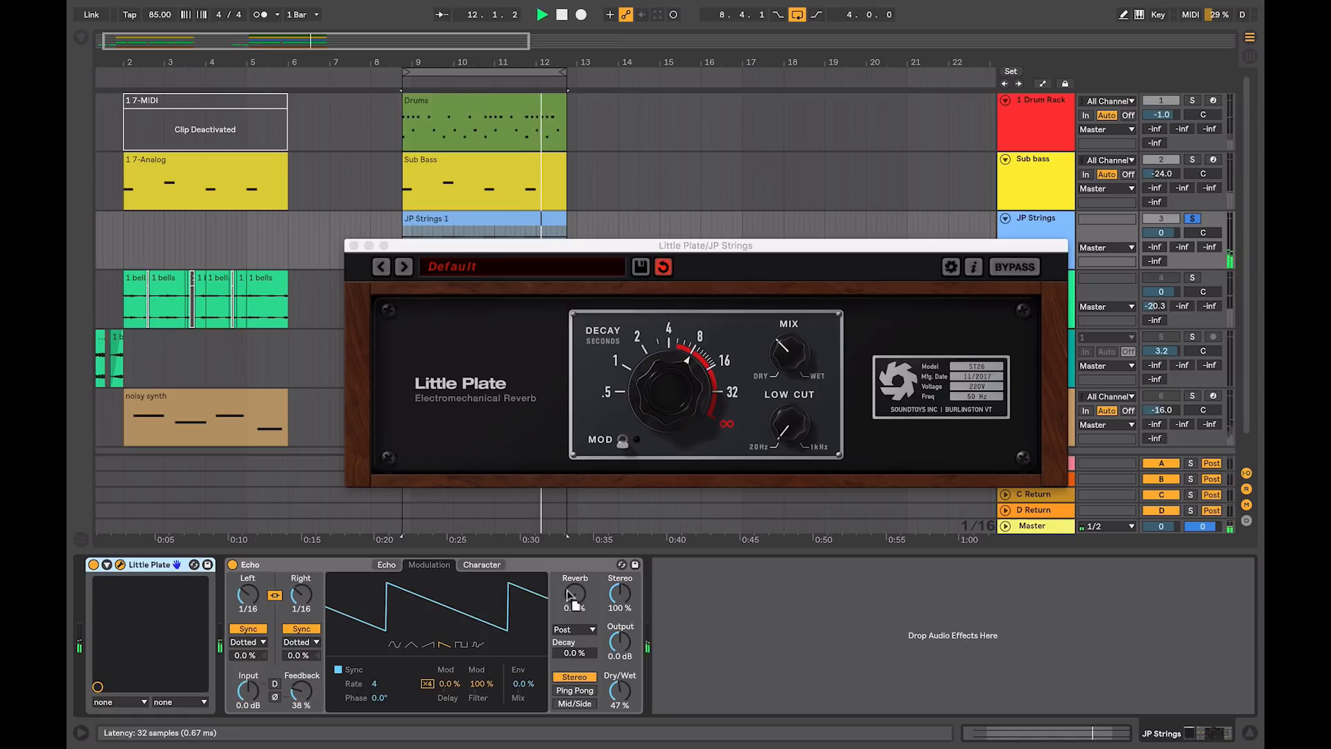
{"action": "left_click_drag", "start_coordinate": [624, 596], "coordinate": [624, 597]}
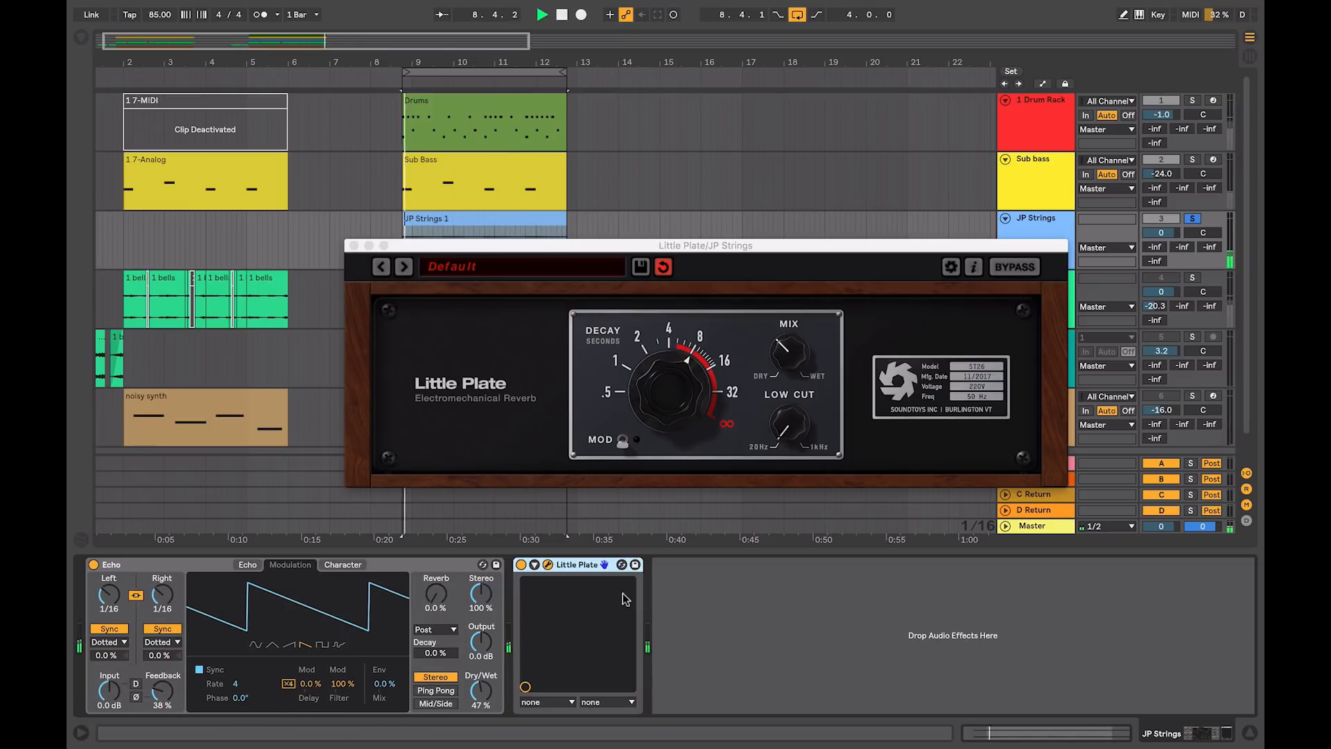
{"action": "left_click_drag", "start_coordinate": [669, 391], "coordinate": [670, 378]}
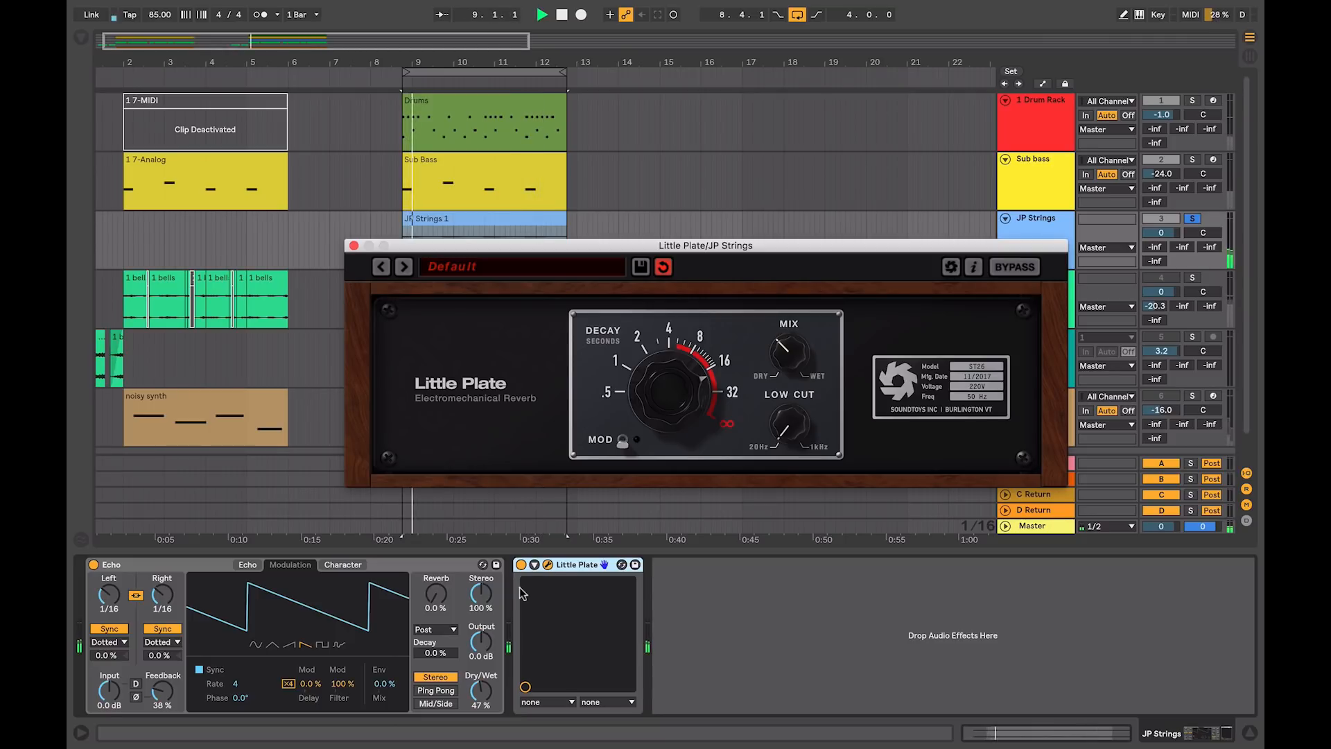
{"action": "left_click", "coordinate": [574, 564]}
{"action": "left_click_drag", "start_coordinate": [99, 579], "coordinate": [88, 577]}
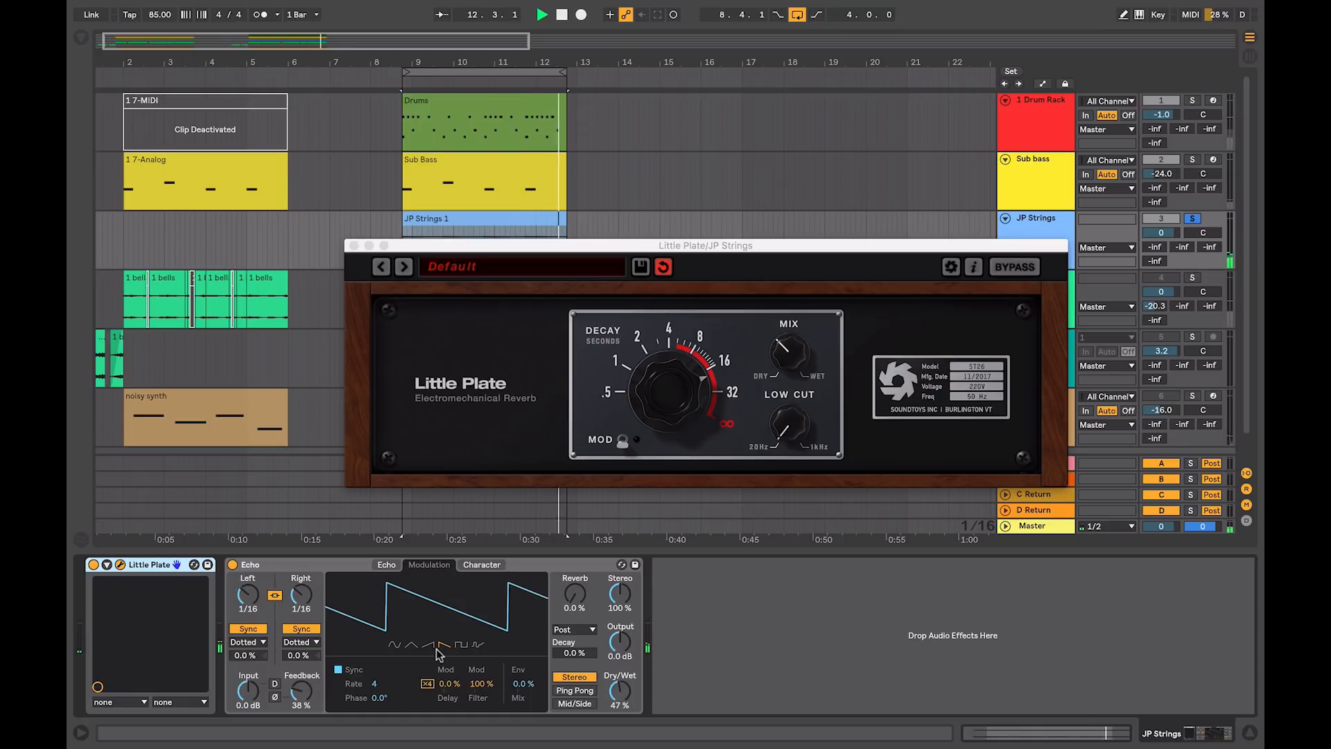
Step: Set Echo's feedback to 19 % and Dry/Wet to 66 %, and lower Little Plate's mix slightly
{"action": "left_click_drag", "start_coordinate": [301, 691], "coordinate": [300, 691]}
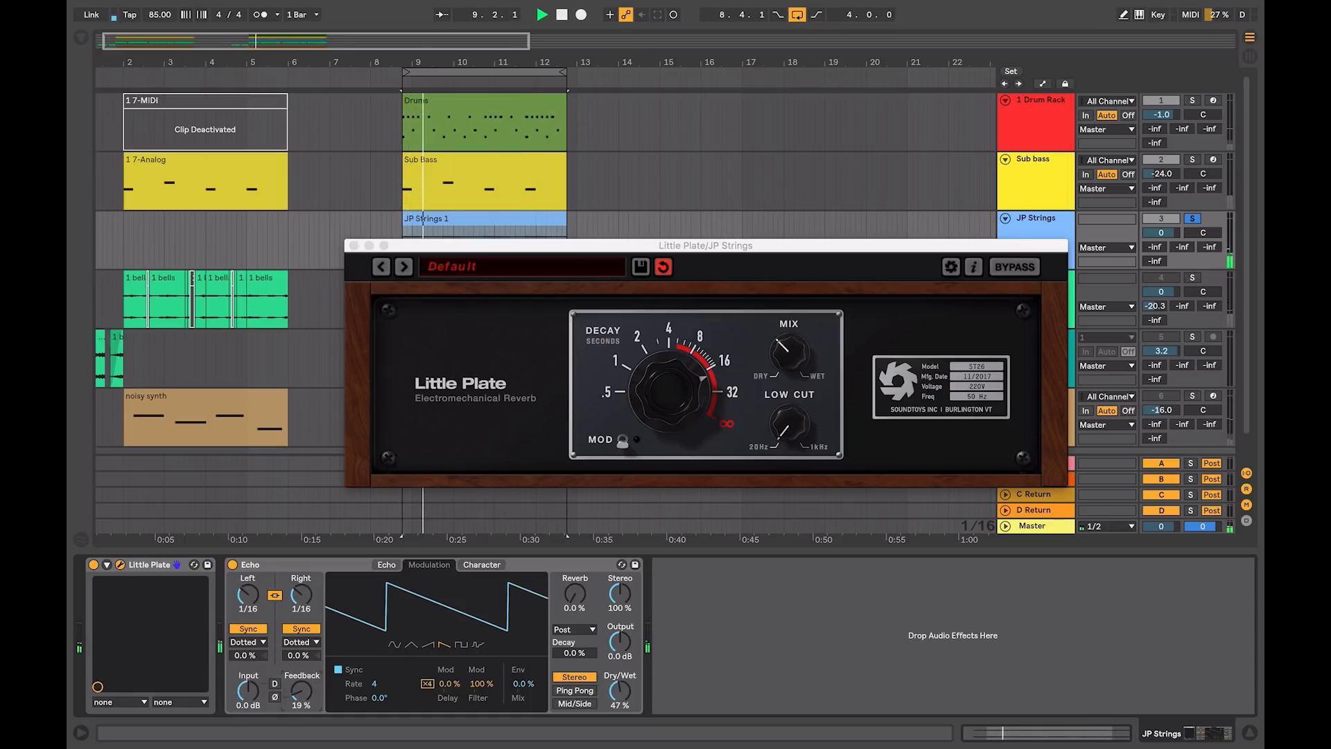
{"action": "left_click_drag", "start_coordinate": [620, 690], "coordinate": [620, 682]}
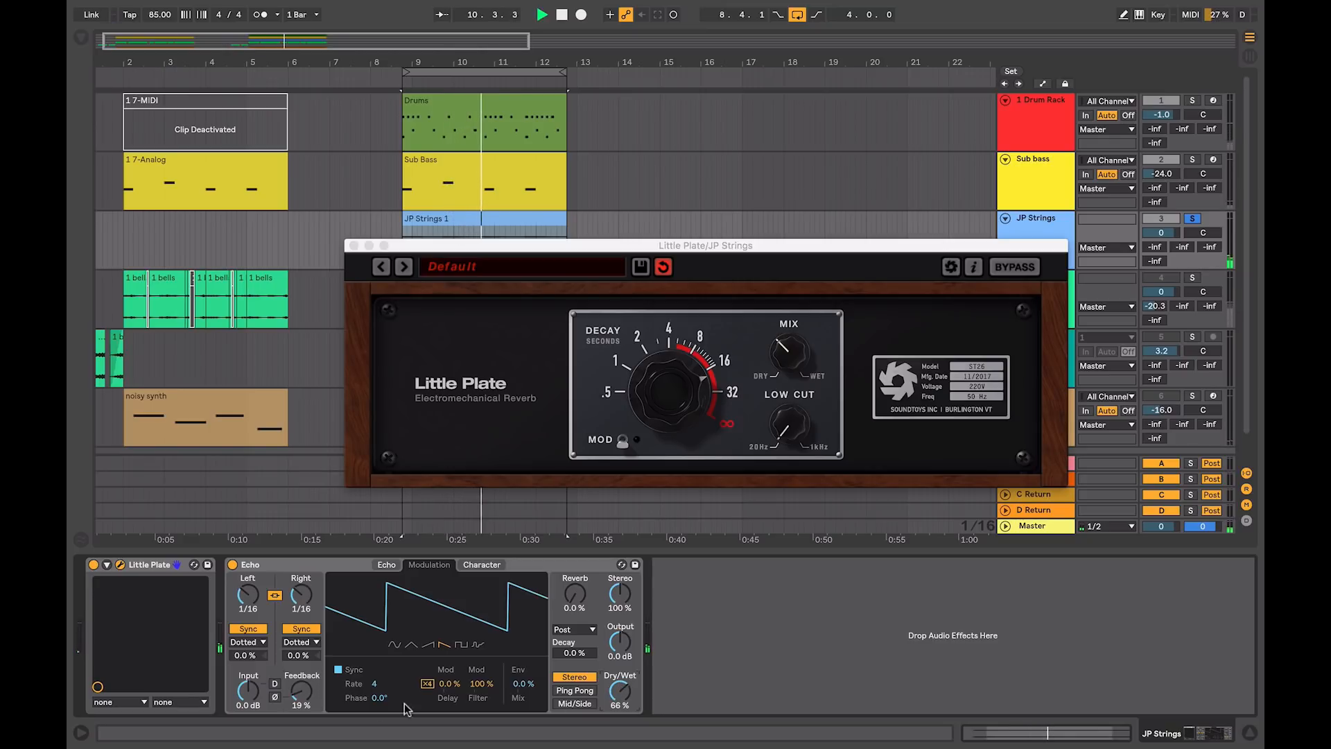
{"action": "left_click", "coordinate": [120, 565]}
{"action": "left_click", "coordinate": [120, 565]}
{"action": "left_click", "coordinate": [120, 565]}
{"action": "left_click", "coordinate": [120, 565]}
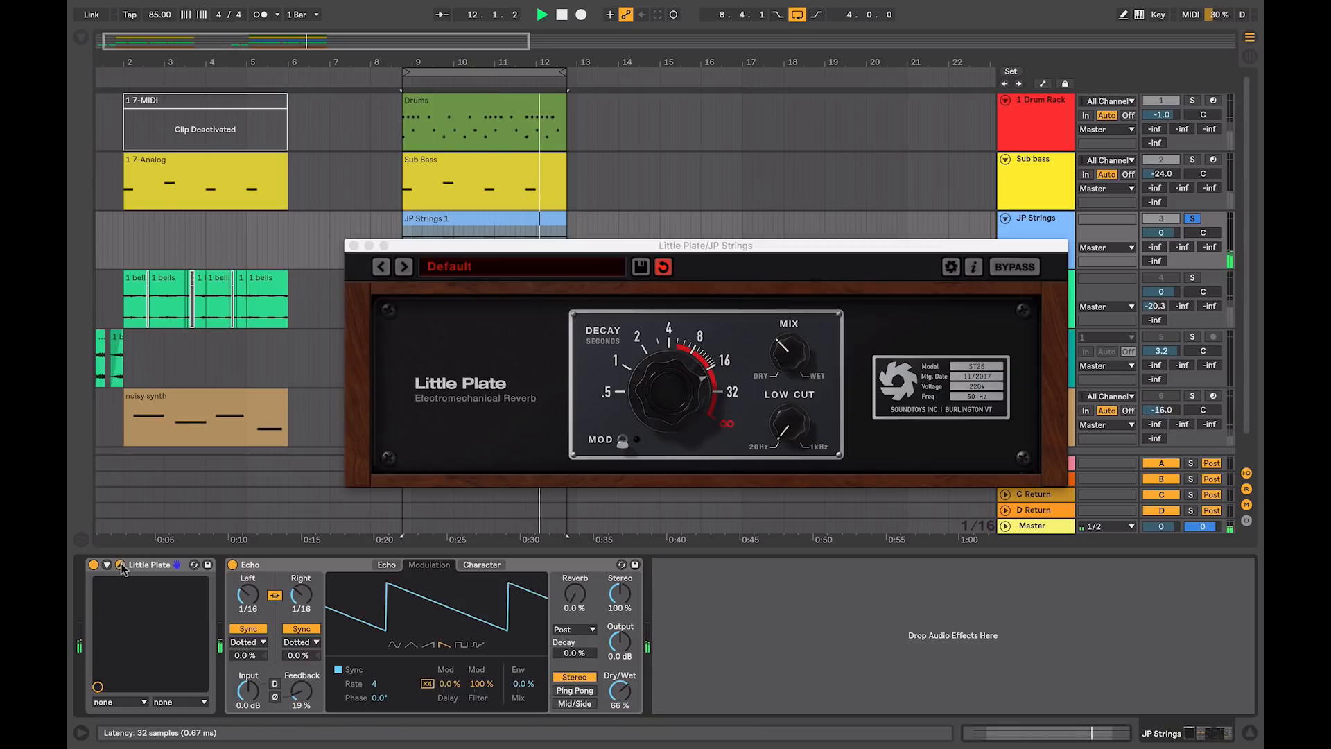
{"action": "left_click_drag", "start_coordinate": [785, 353], "coordinate": [784, 364]}
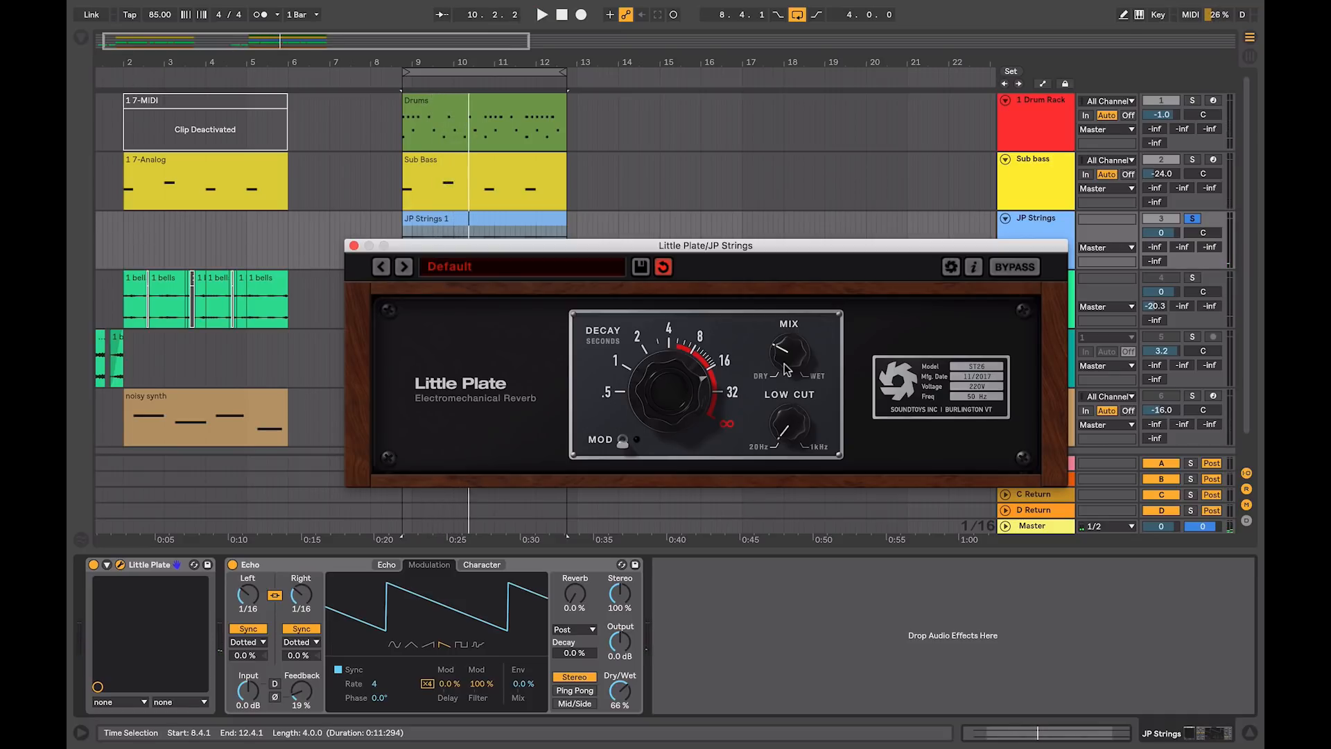
Step: Solo the bells track and play the loop, enabling its Ping Pong Delay and Convolution Reverb Pro
{"action": "left_click", "coordinate": [1192, 280]}
{"action": "left_click", "coordinate": [1191, 280]}
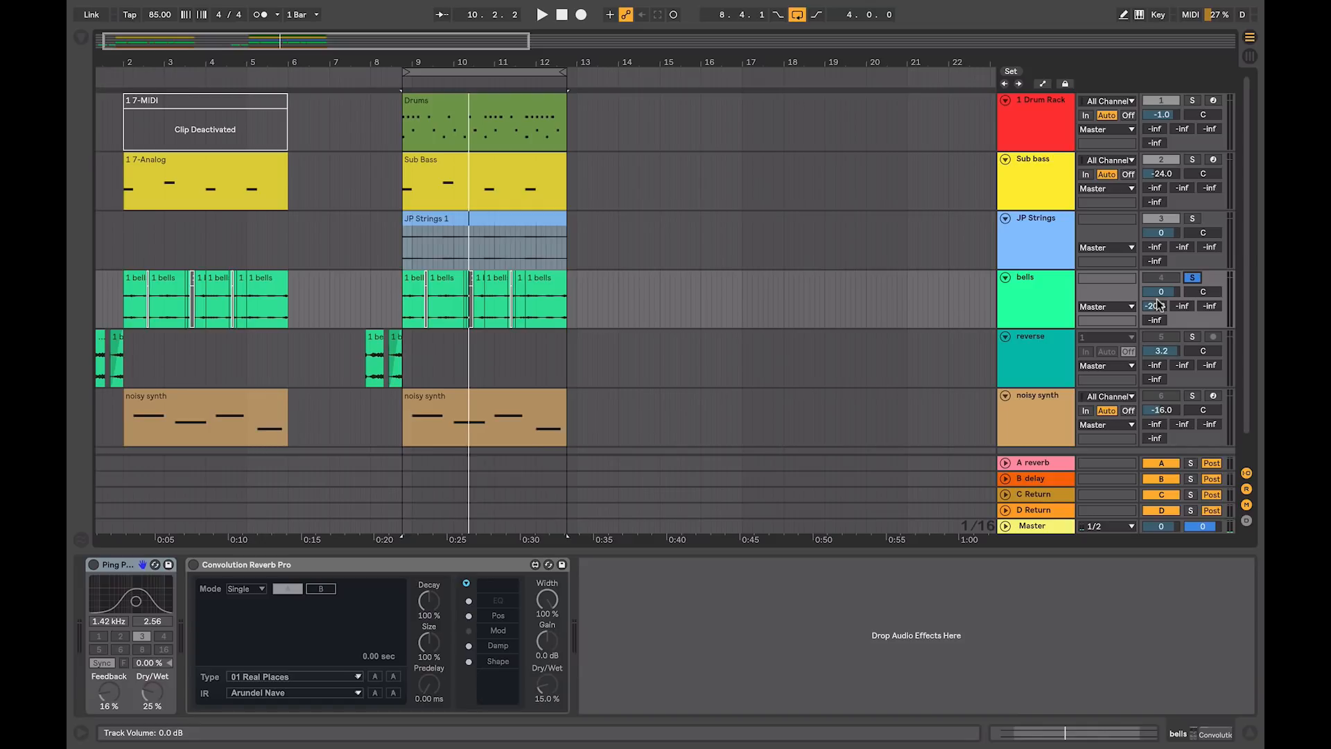
{"action": "key", "text": "space"}
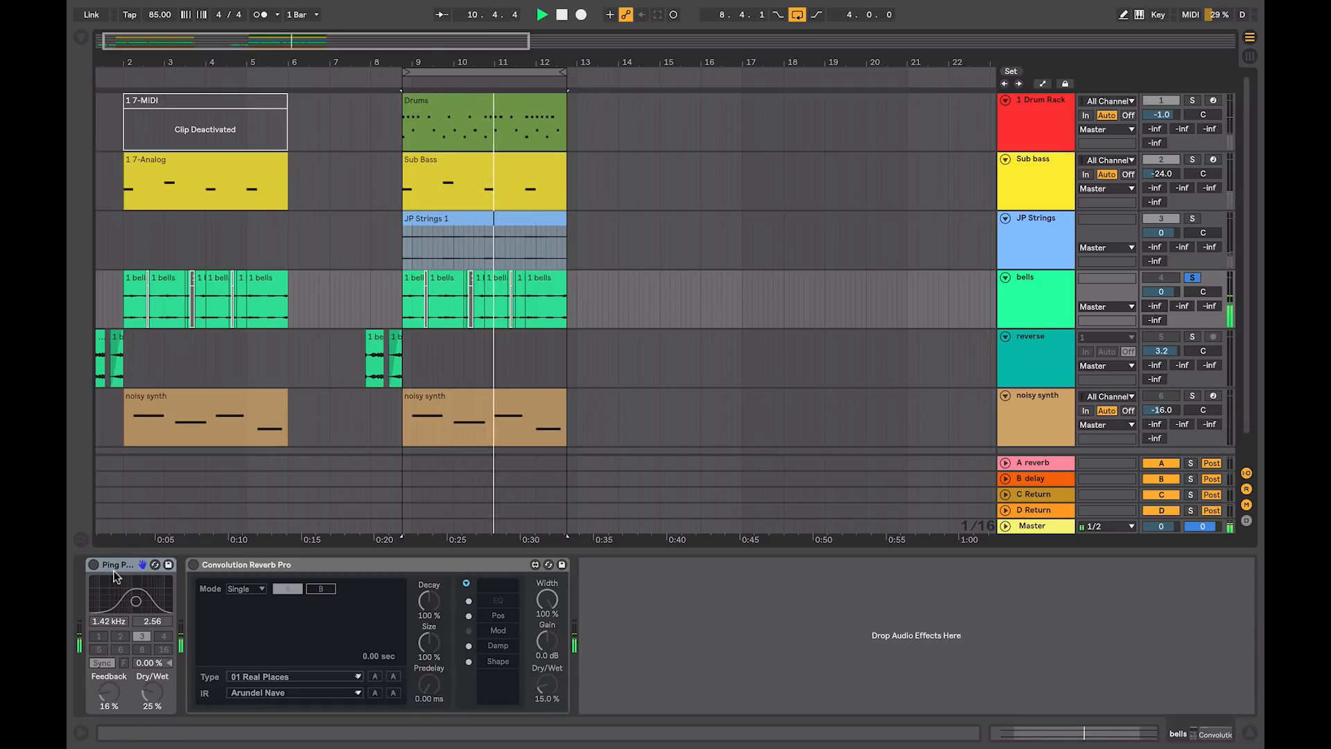
{"action": "left_click", "coordinate": [94, 565]}
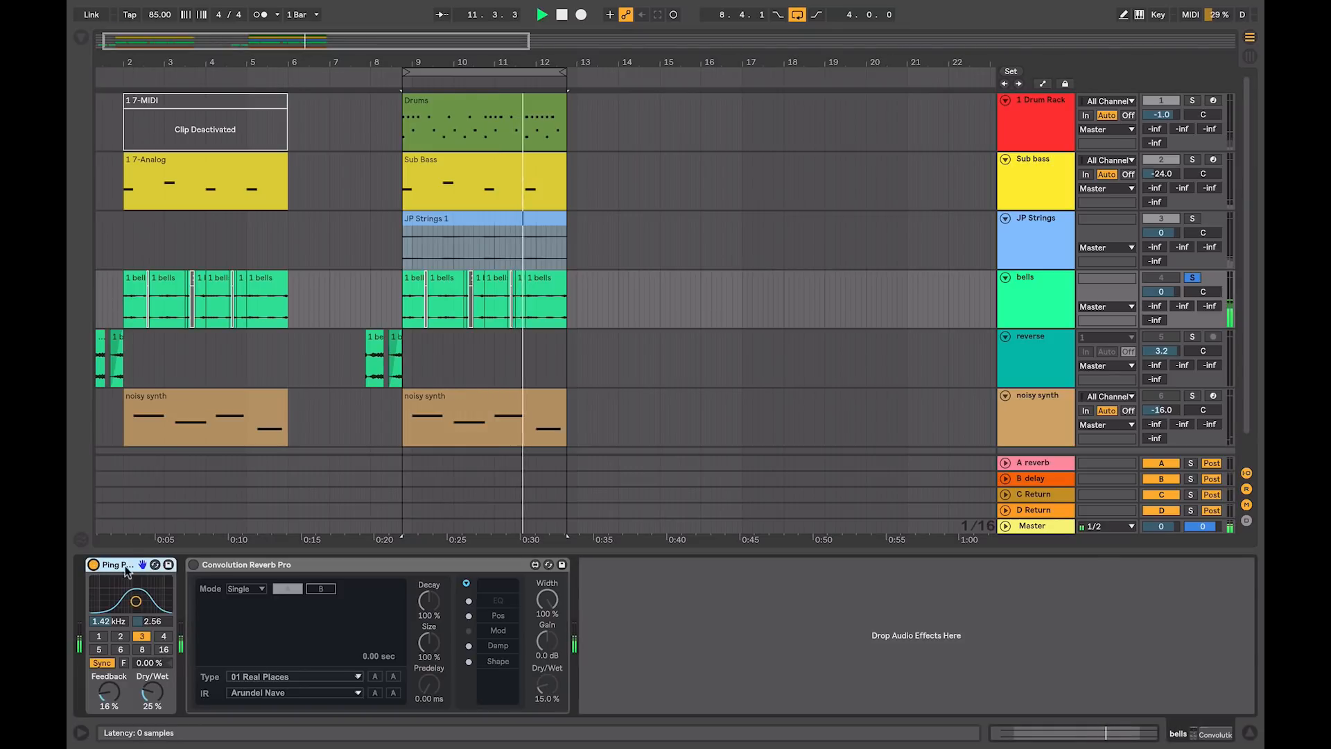
{"action": "left_click", "coordinate": [193, 565]}
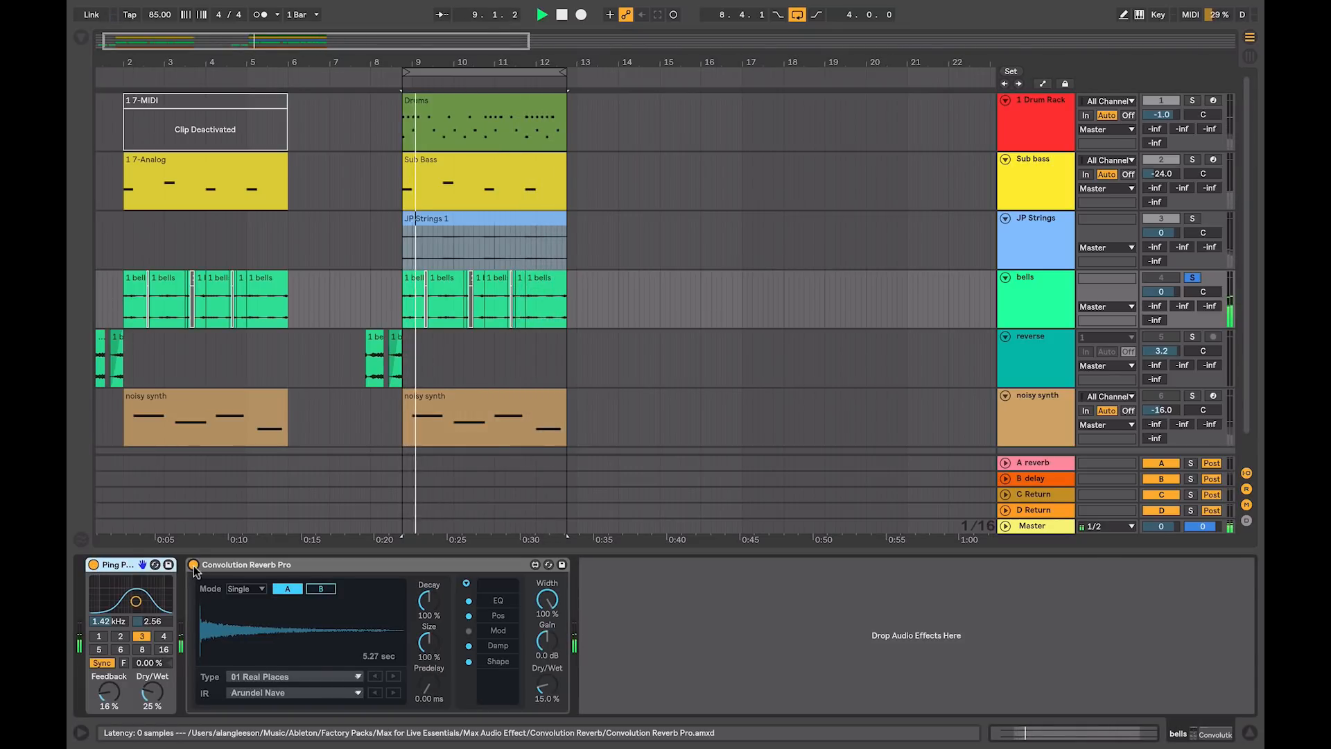
Step: Set the bells' Ping Pong Delay Dry/Wet to 10 % and Convolution Reverb Pro Dry/Wet to 11 %, and stop playback
{"action": "left_click_drag", "start_coordinate": [151, 692], "coordinate": [152, 705]}
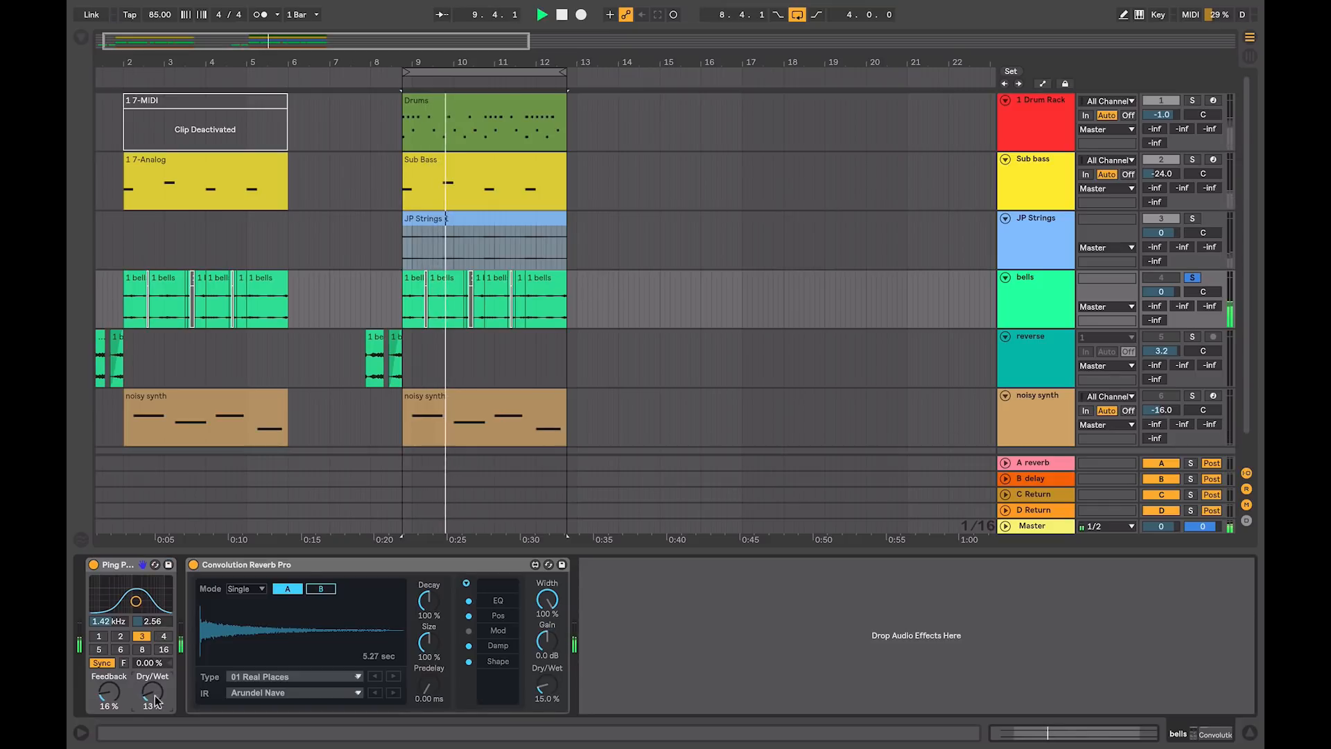
{"action": "left_click_drag", "start_coordinate": [547, 686], "coordinate": [547, 691]}
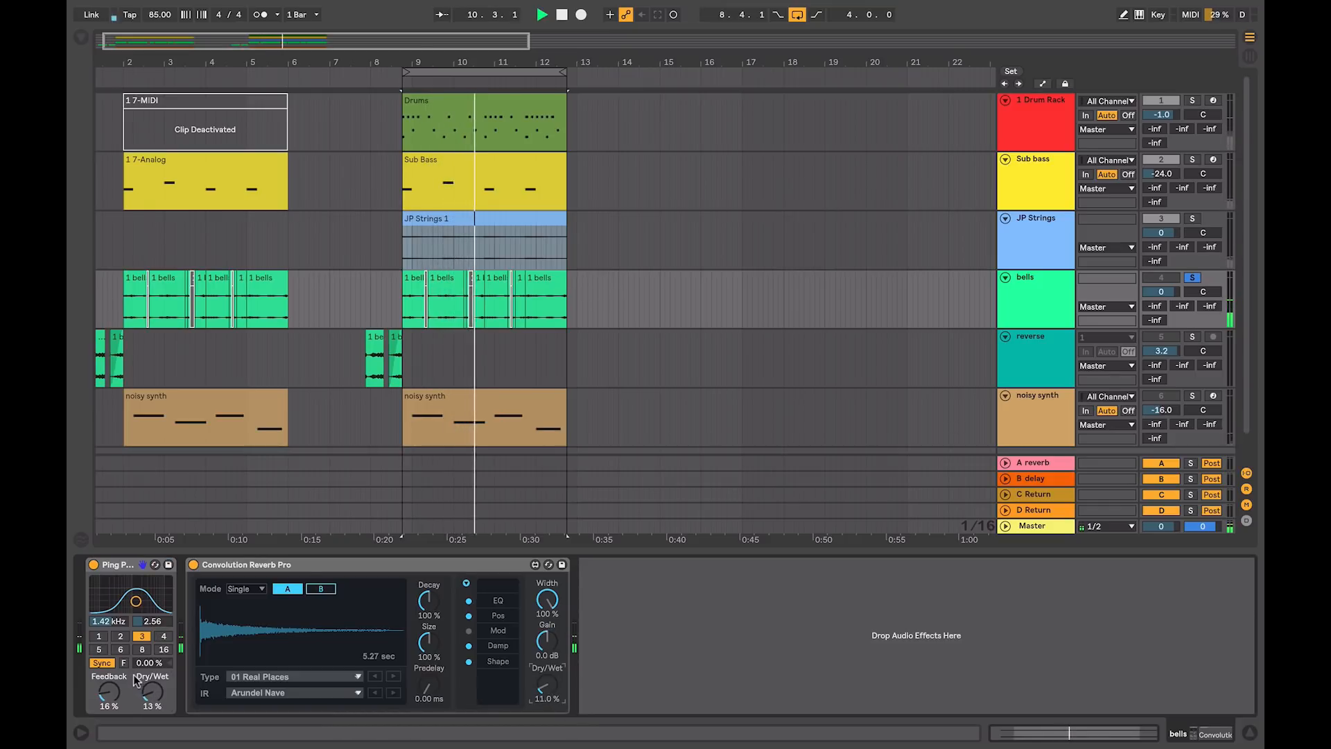
{"action": "left_click_drag", "start_coordinate": [146, 697], "coordinate": [145, 700]}
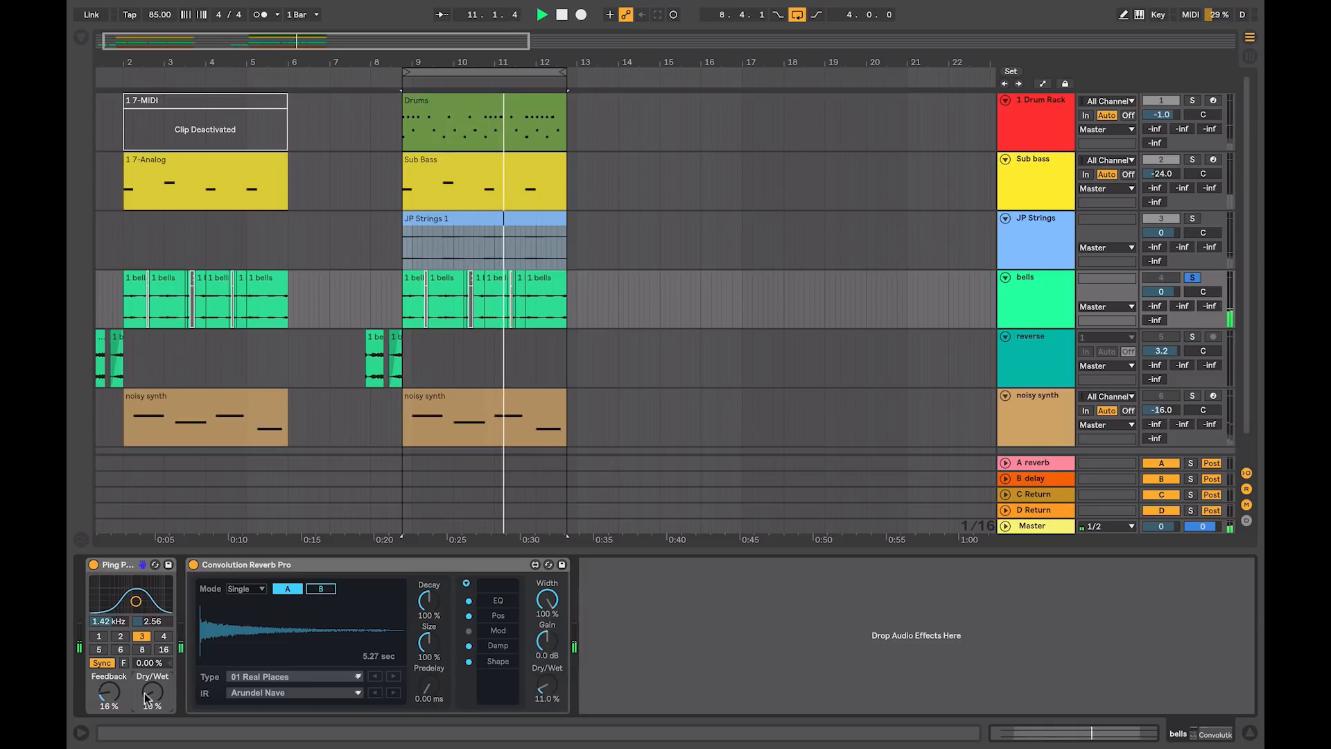
{"action": "key", "text": "space"}
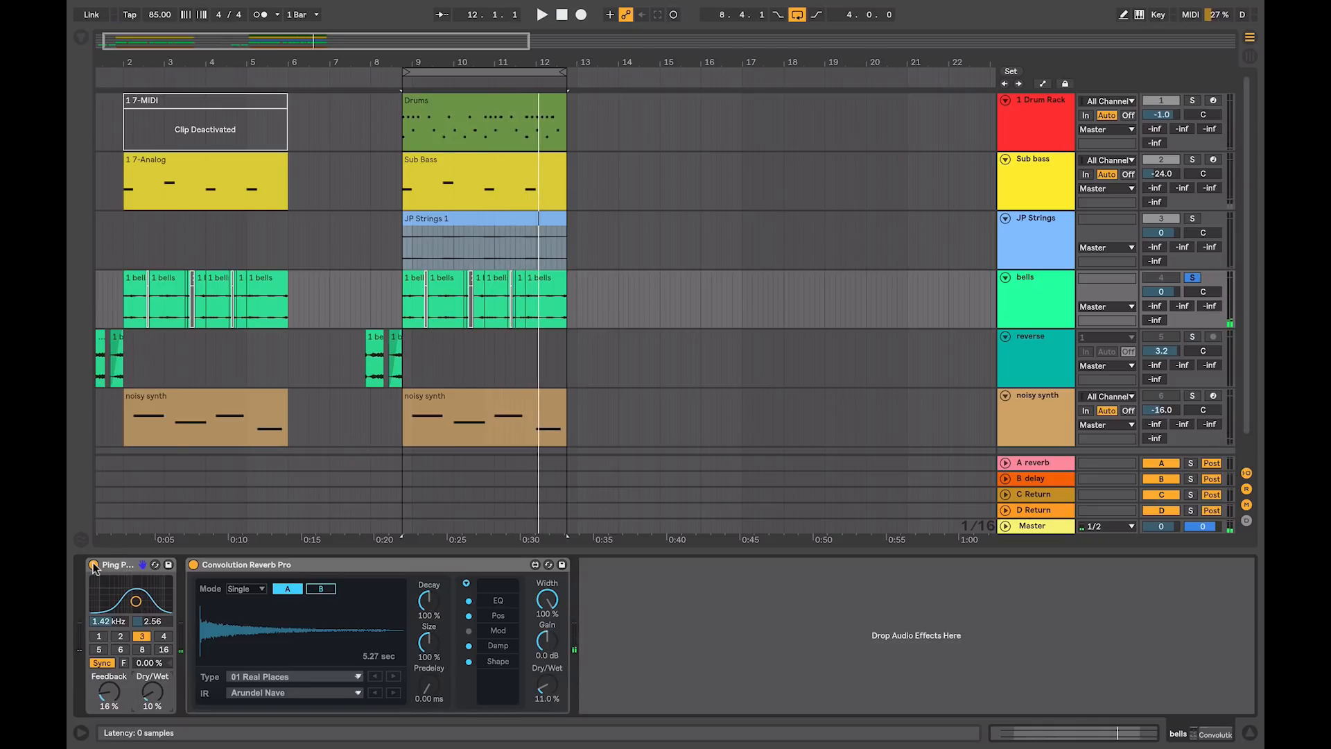
Step: Turn off both effects on the bells track, and show the devices on the A reverb and B delay returns
{"action": "left_click", "coordinate": [94, 565]}
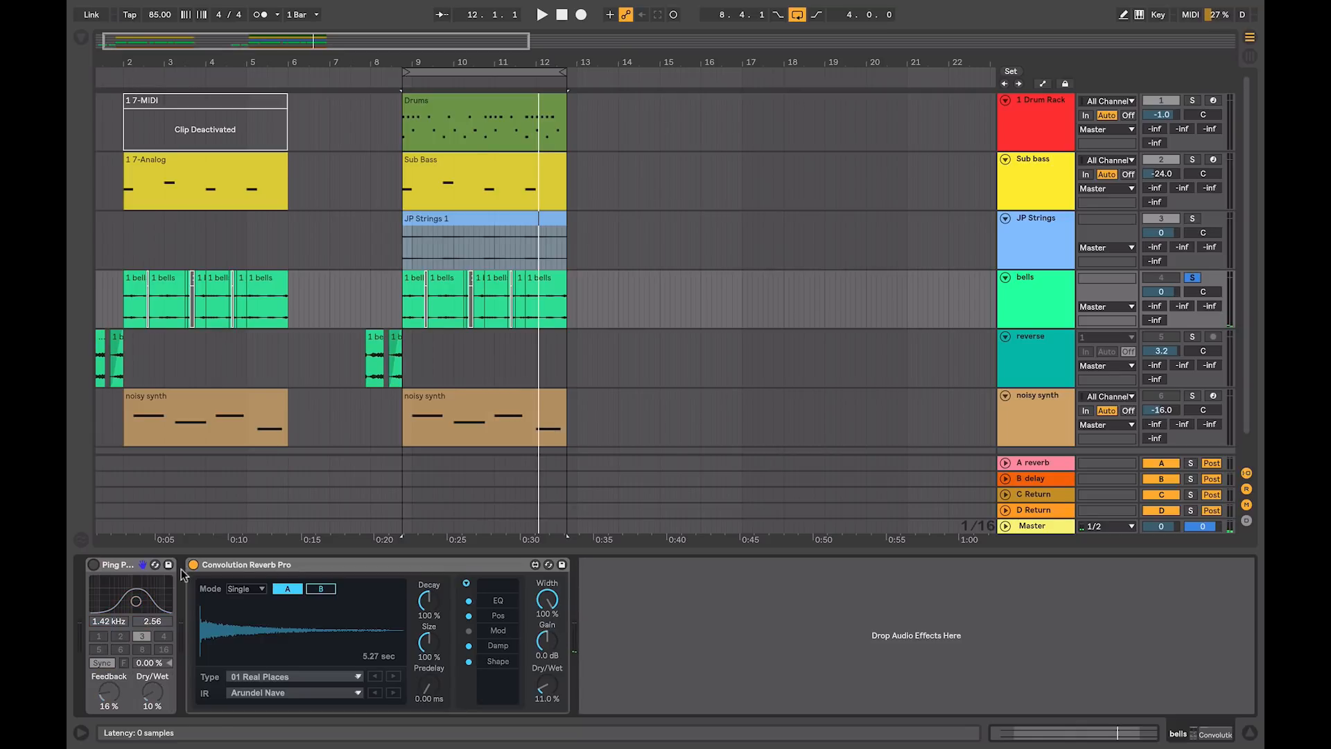
{"action": "left_click", "coordinate": [194, 565]}
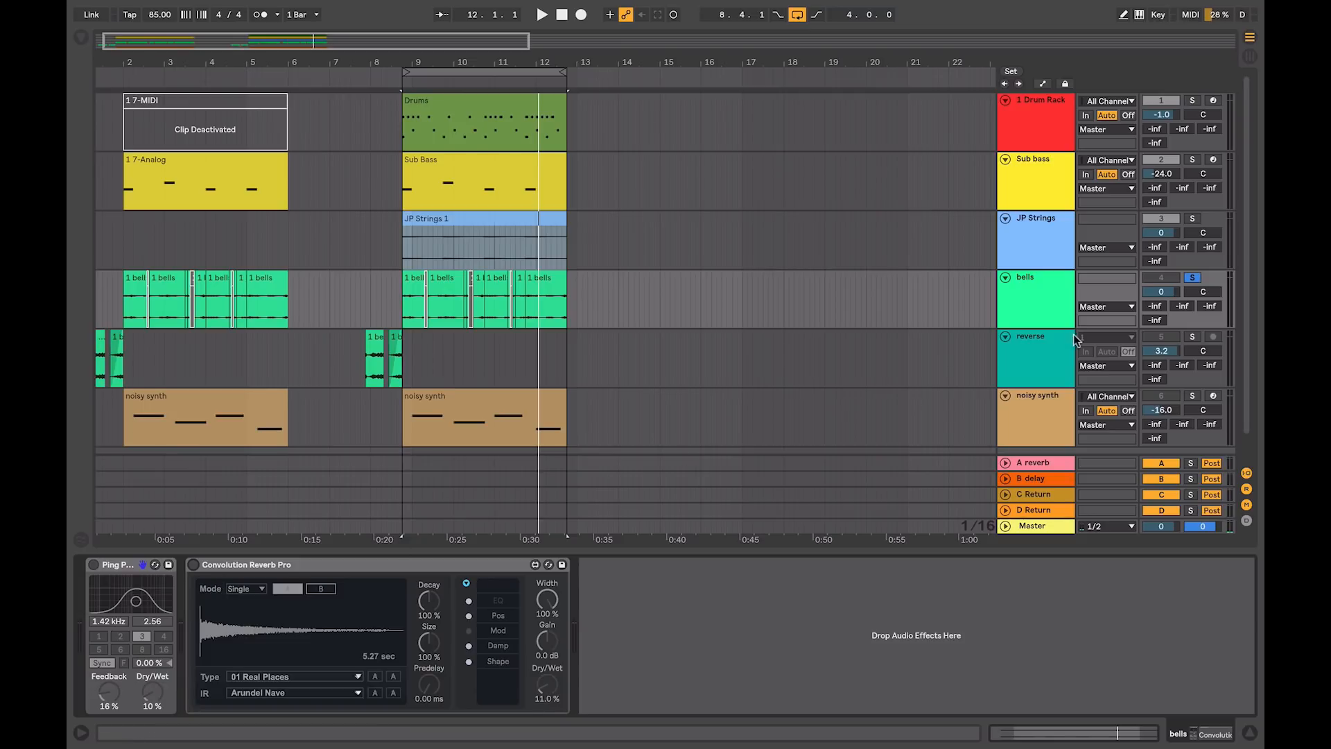
{"action": "left_click", "coordinate": [1040, 468]}
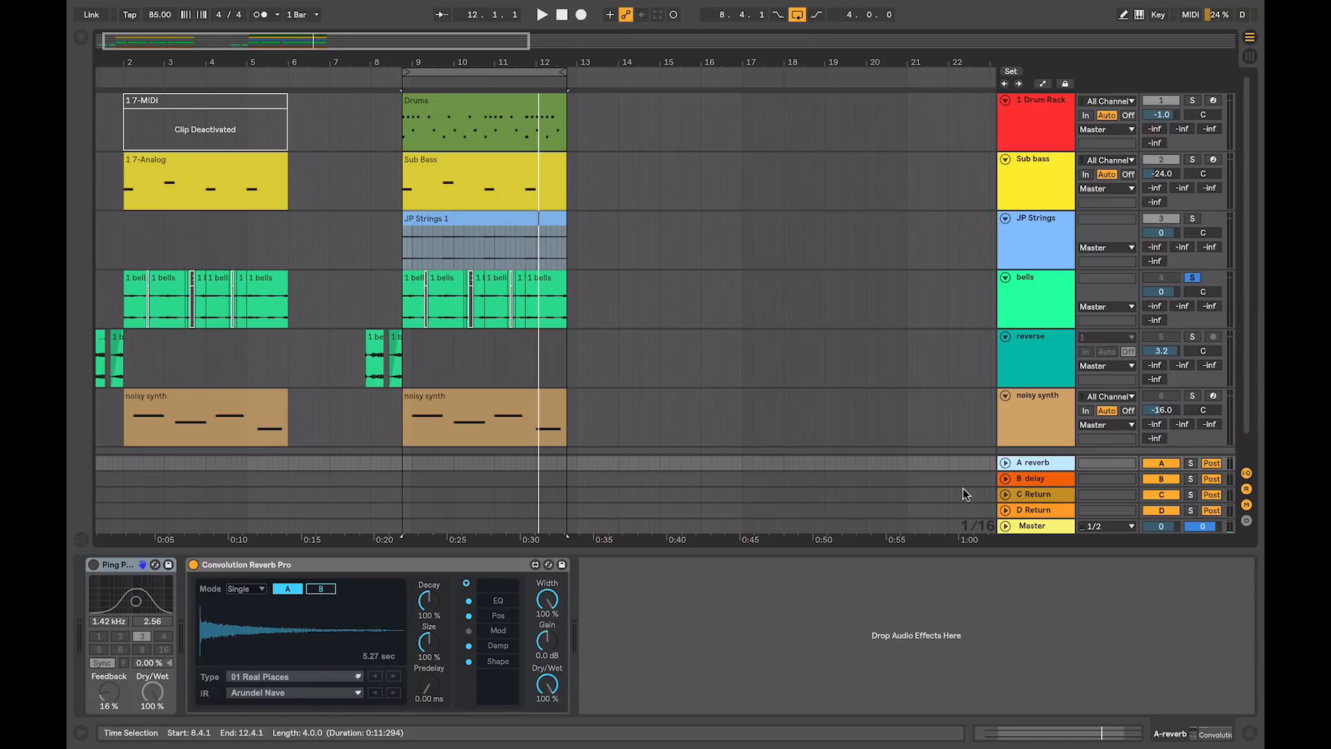
{"action": "left_click", "coordinate": [1036, 480]}
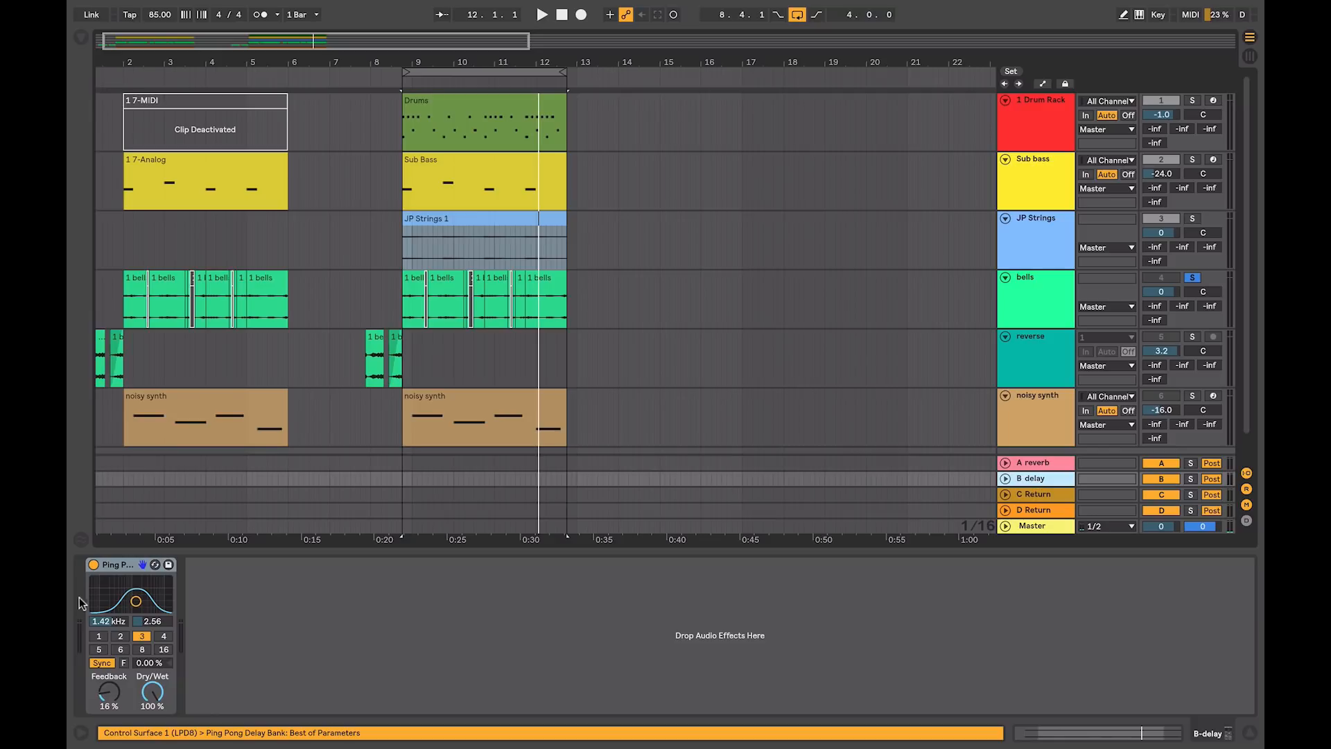
Step: Send the bells to A reverb at -8.7 dB, play the loop, and turn on that return's Ping Pong Delay
{"action": "left_click", "coordinate": [1033, 466]}
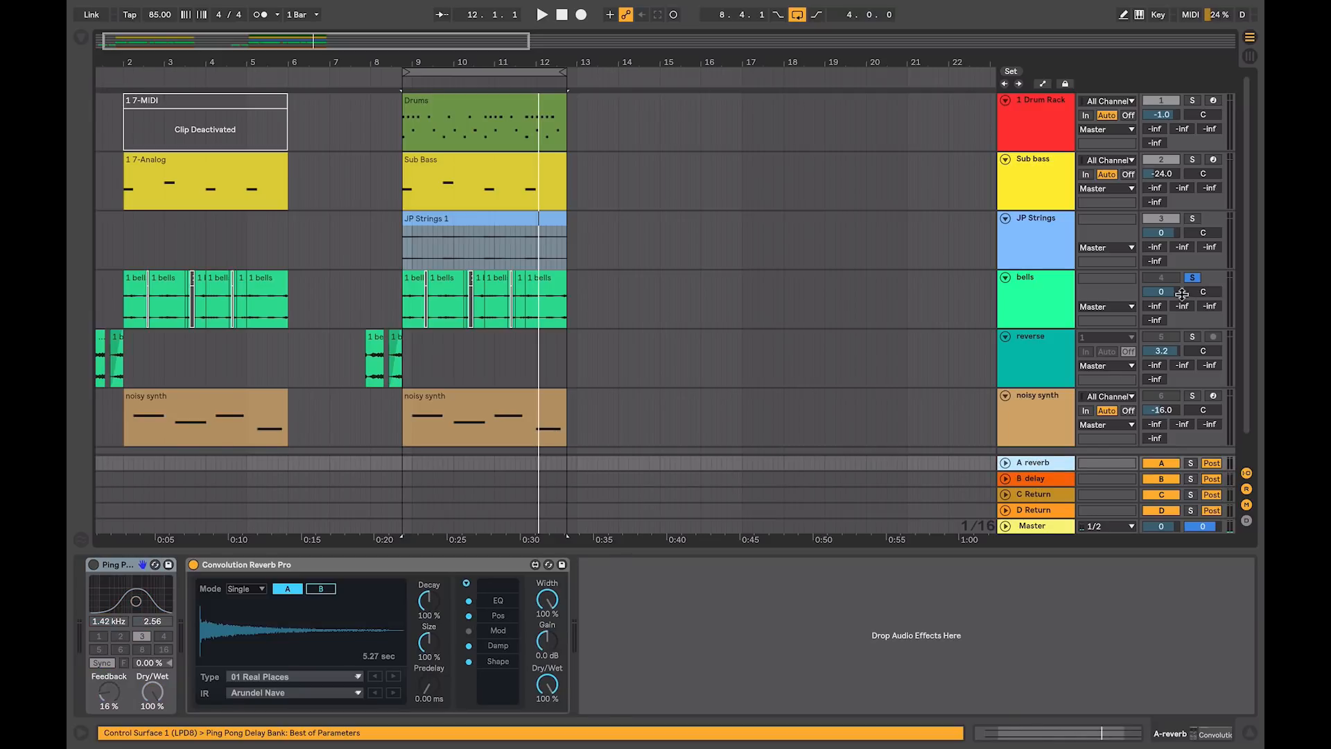
{"action": "left_click_drag", "start_coordinate": [1154, 305], "coordinate": [1156, 311]}
{"action": "key", "text": "space"}
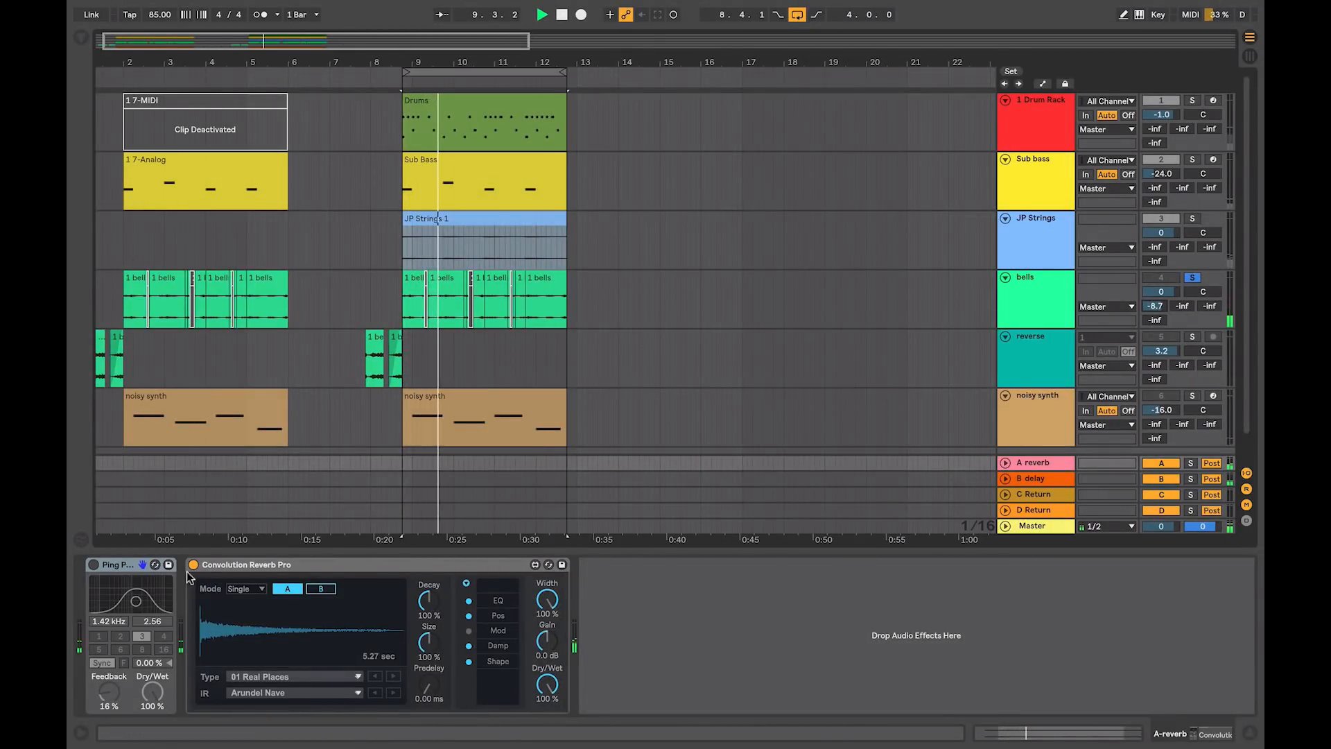
{"action": "left_click", "coordinate": [1026, 298]}
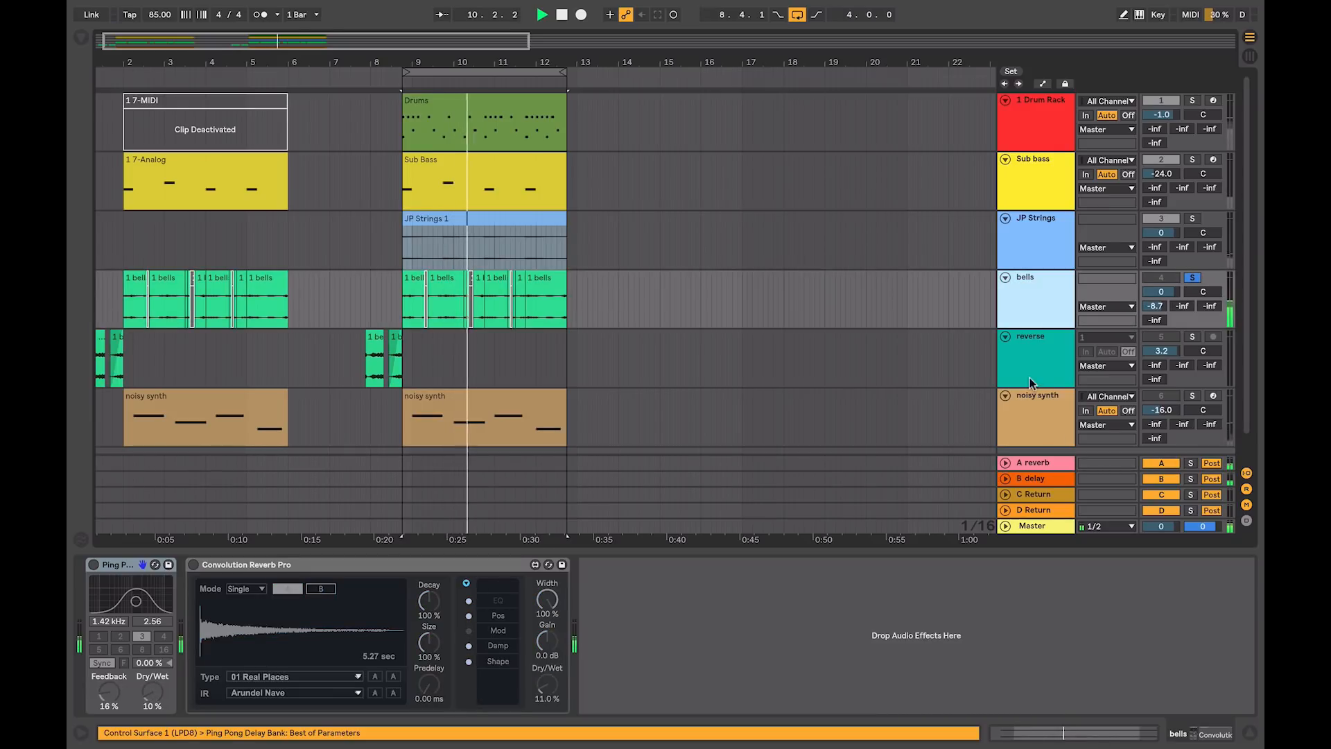
{"action": "left_click", "coordinate": [1033, 462]}
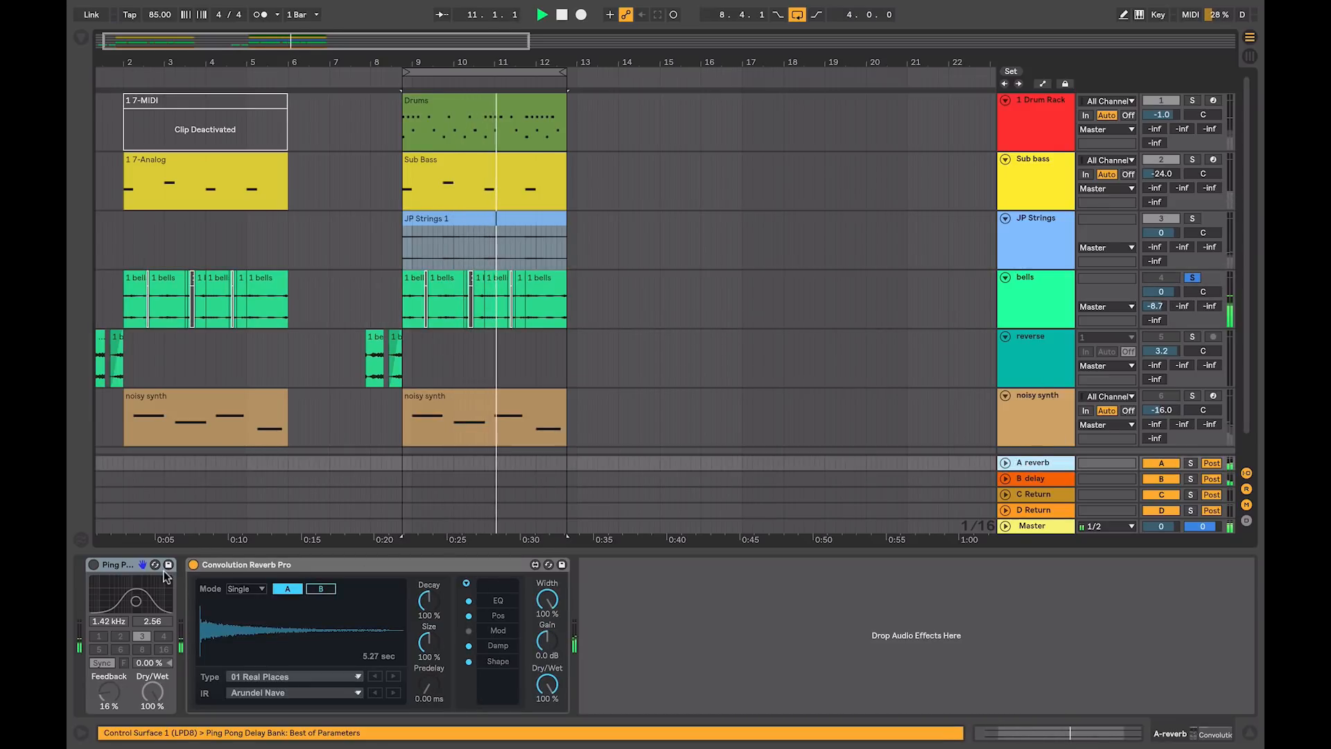
{"action": "left_click", "coordinate": [94, 565]}
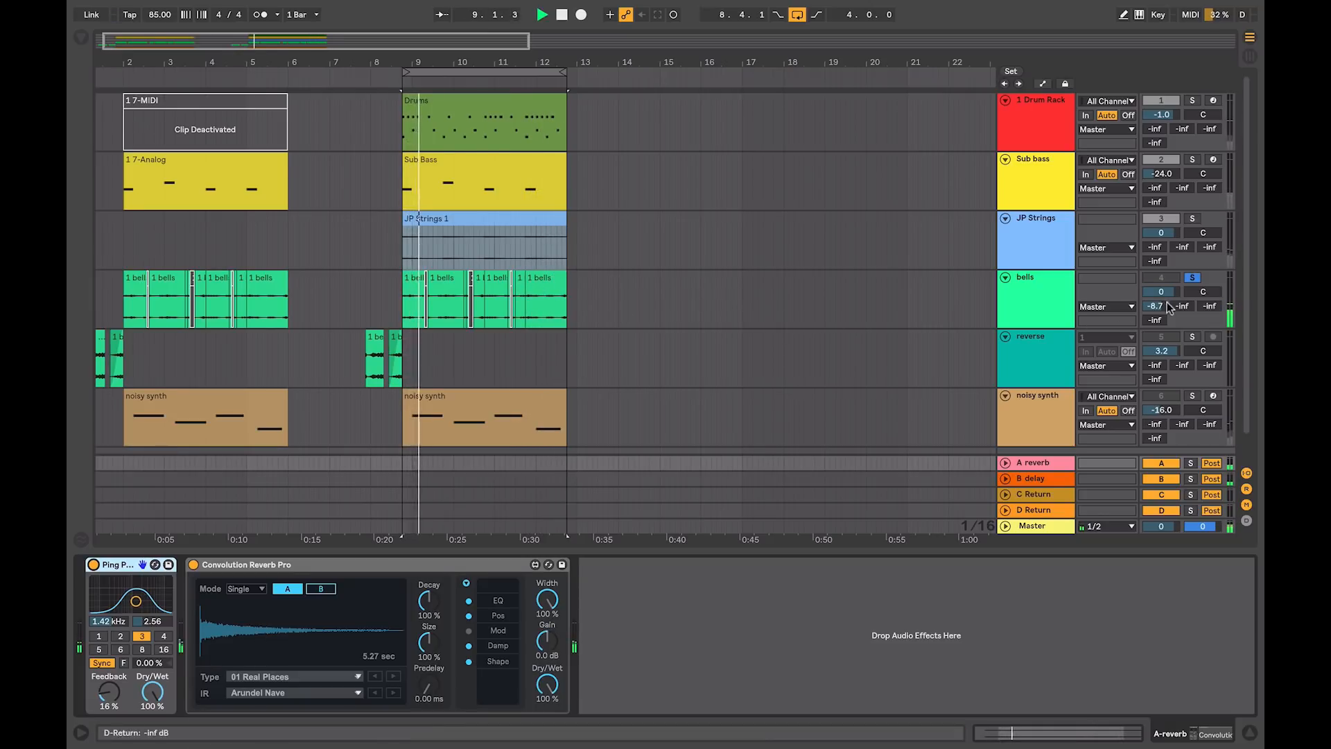
Step: Turn the bells' reverb send down to -inf, set their B delay send to -10.0 dB, and play the loop
{"action": "left_click_drag", "start_coordinate": [1156, 305], "coordinate": [1159, 307]}
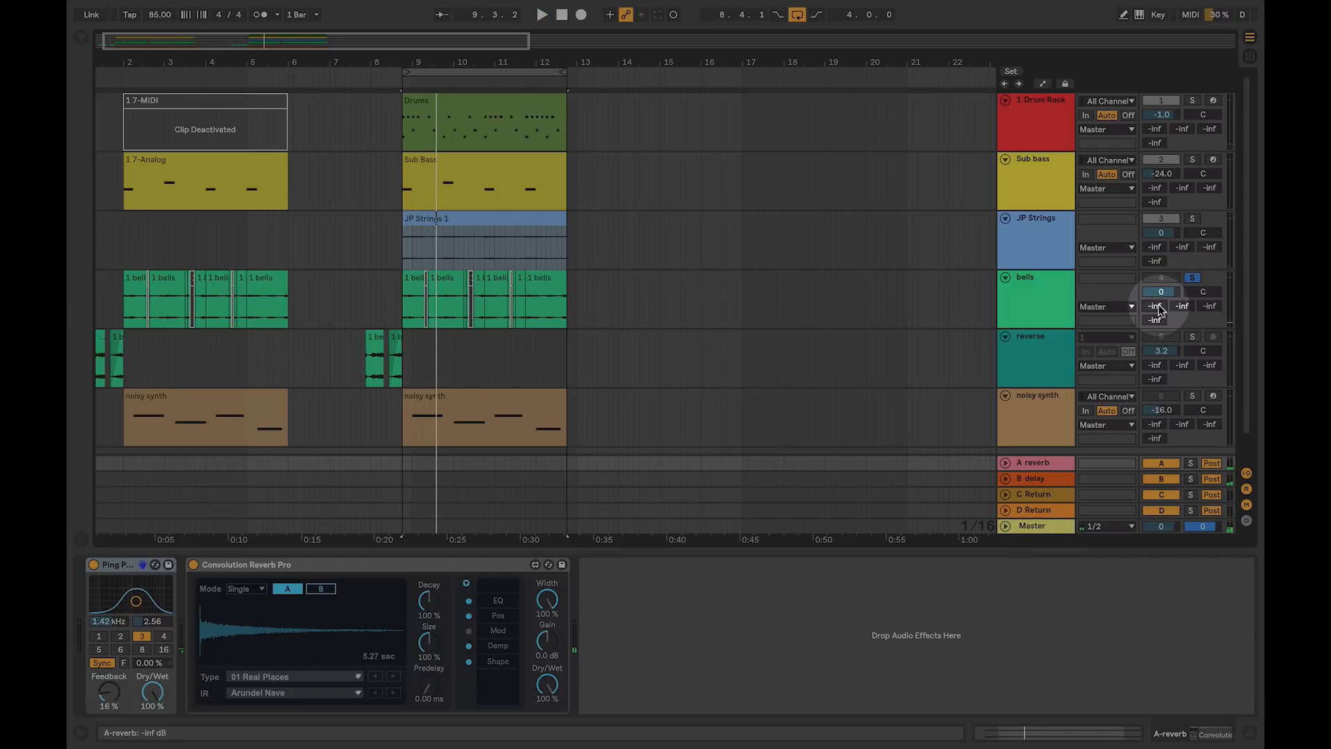
{"action": "left_click_drag", "start_coordinate": [1181, 310], "coordinate": [1182, 300]}
{"action": "key", "text": "space"}
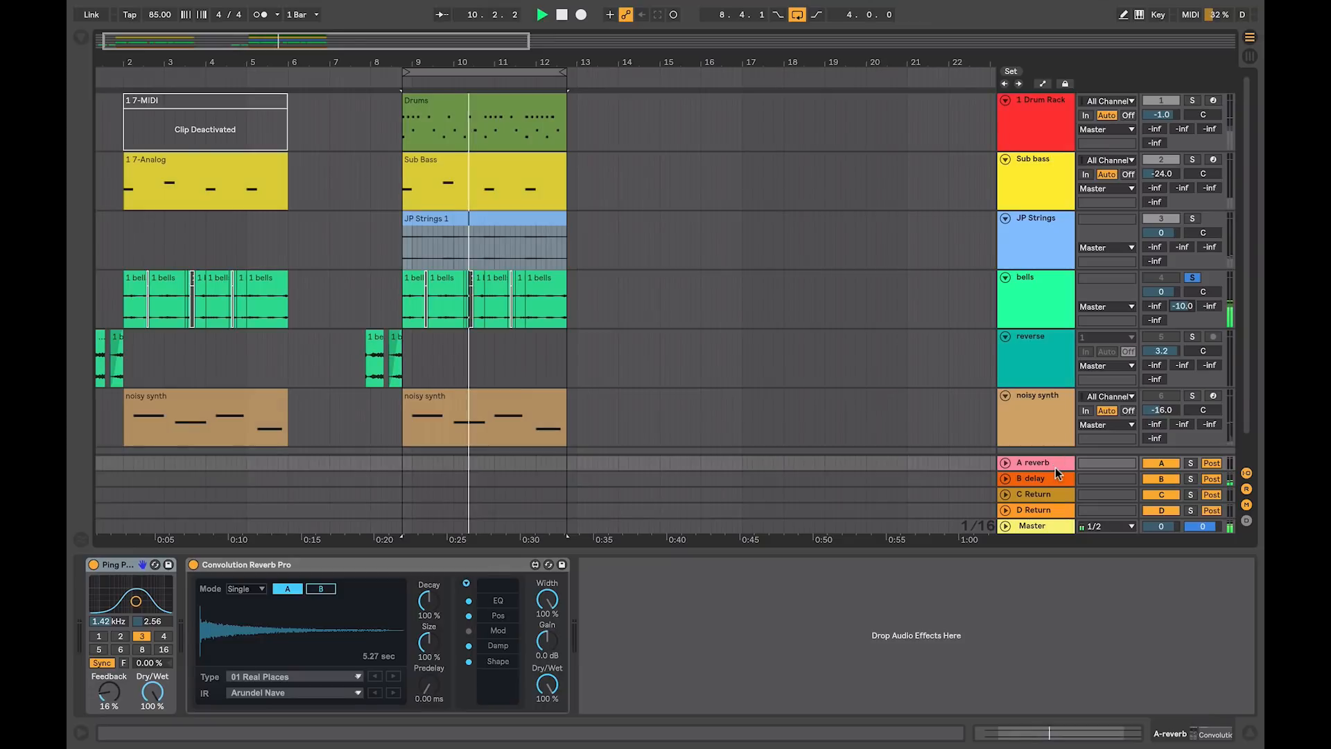
Step: Unfold the A reverb and B delay return tracks and toggle A reverb's Ping Pong Delay
{"action": "left_click", "coordinate": [1005, 462]}
{"action": "left_click", "coordinate": [1005, 479]}
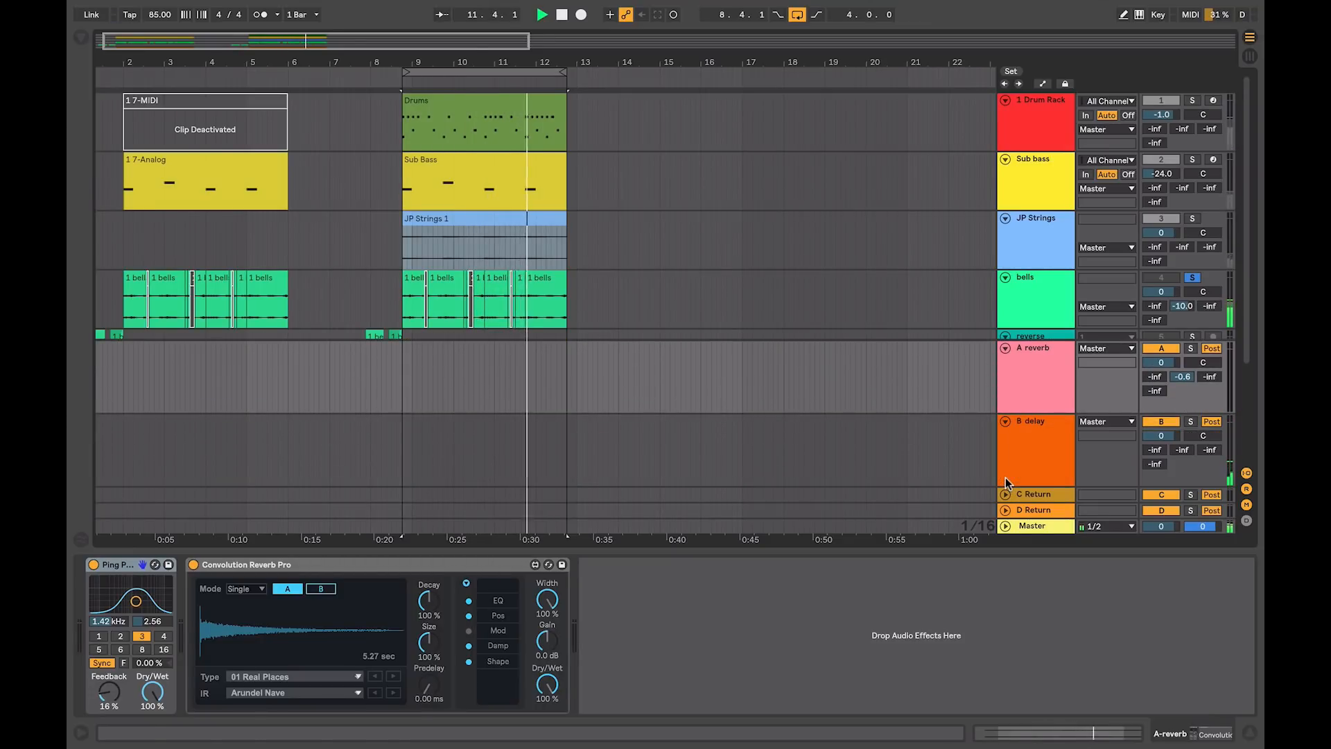
{"action": "left_click", "coordinate": [93, 564]}
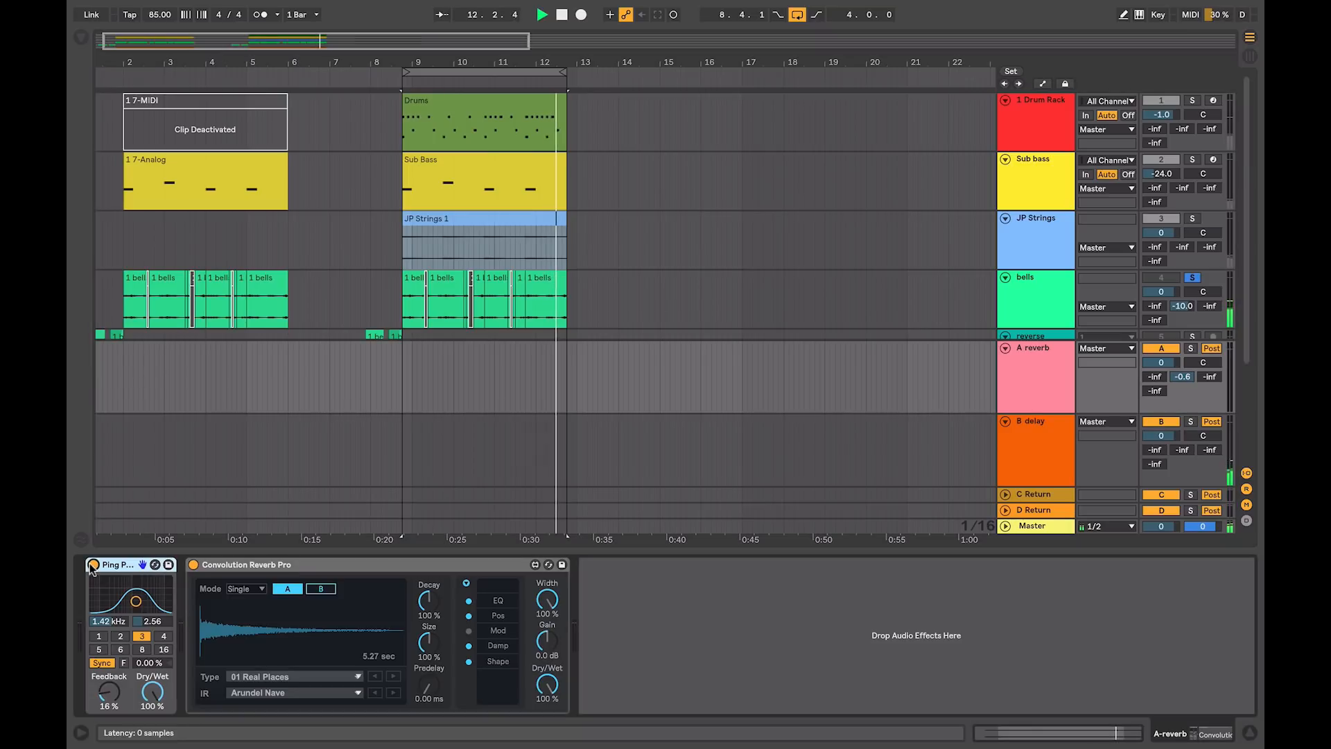
Step: Set B delay's send to reverb to -8.0 dB and turn A reverb's send to delay down to -inf
{"action": "left_click", "coordinate": [1029, 465]}
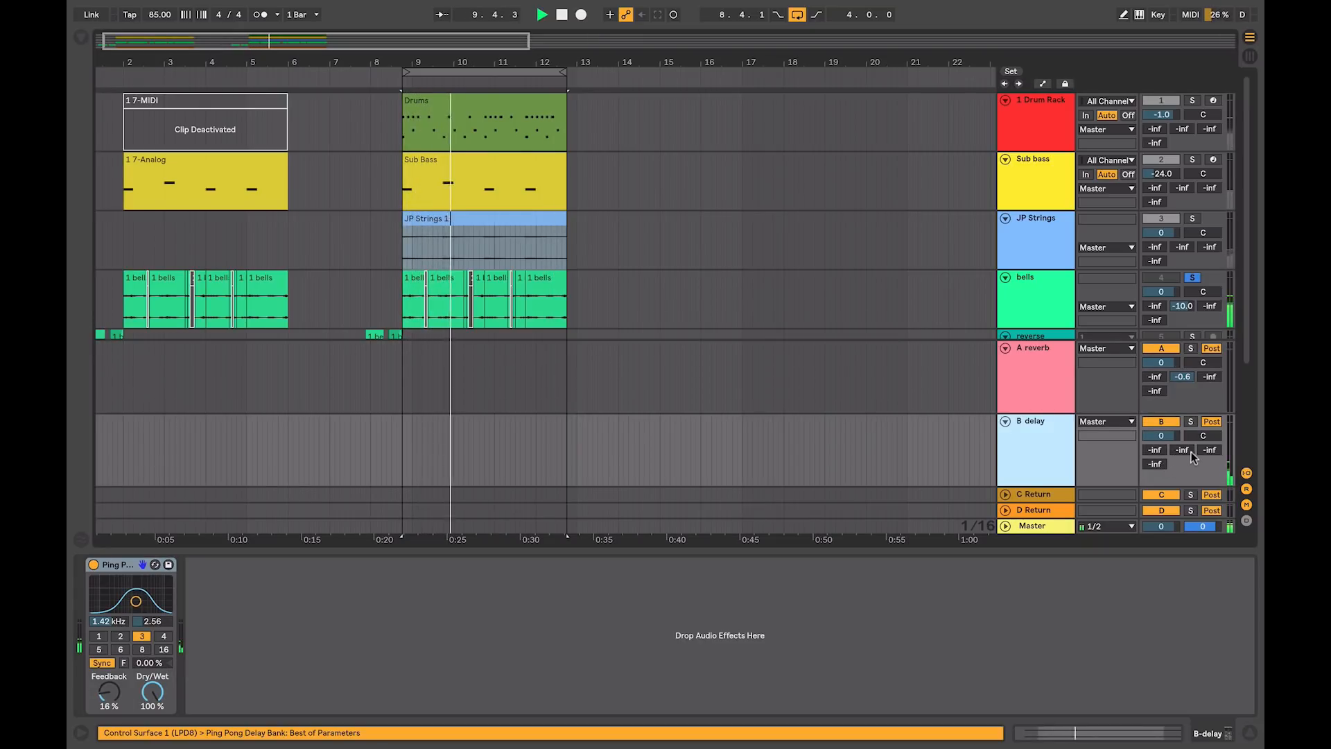
{"action": "mouse_move", "coordinate": [1155, 454]}
{"action": "left_mouse_down"}
{"action": "mouse_move", "coordinate": [1156, 433]}
{"action": "mouse_move", "coordinate": [1156, 454]}
{"action": "left_mouse_up"}
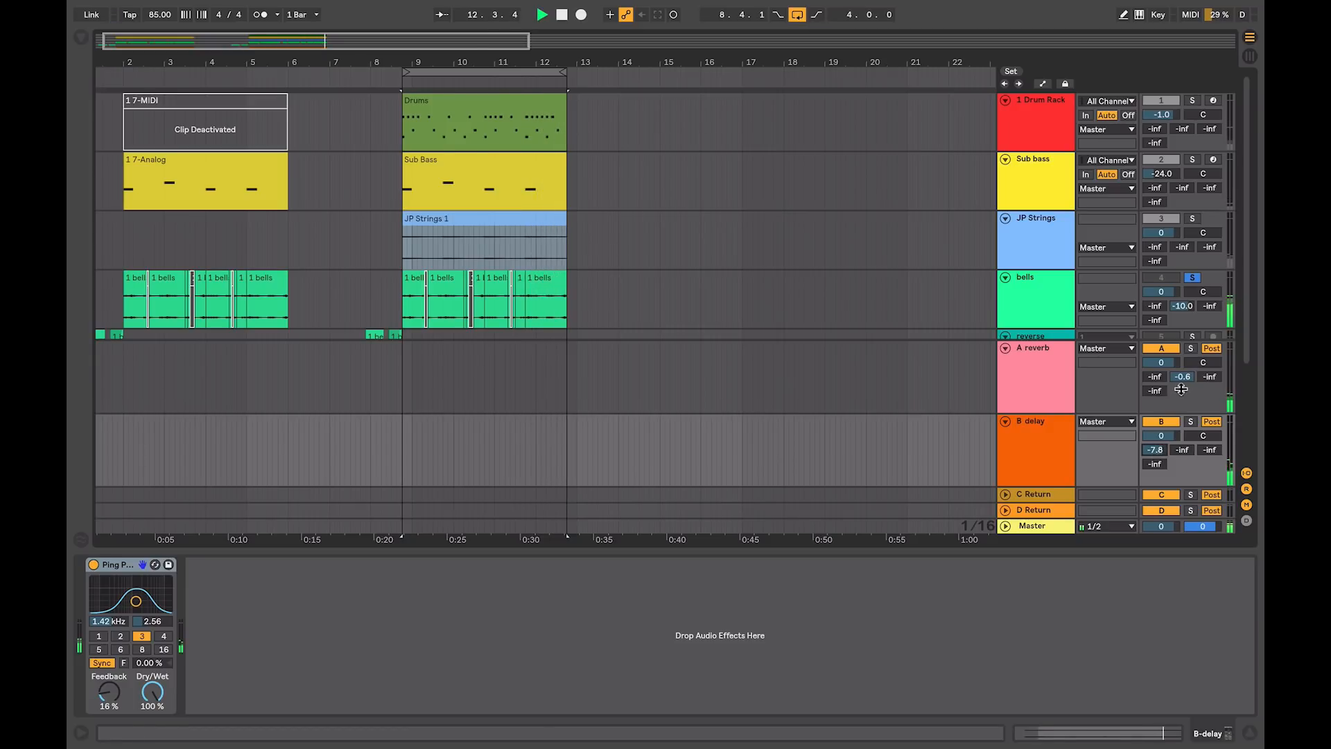
{"action": "left_click_drag", "start_coordinate": [1183, 377], "coordinate": [1156, 450]}
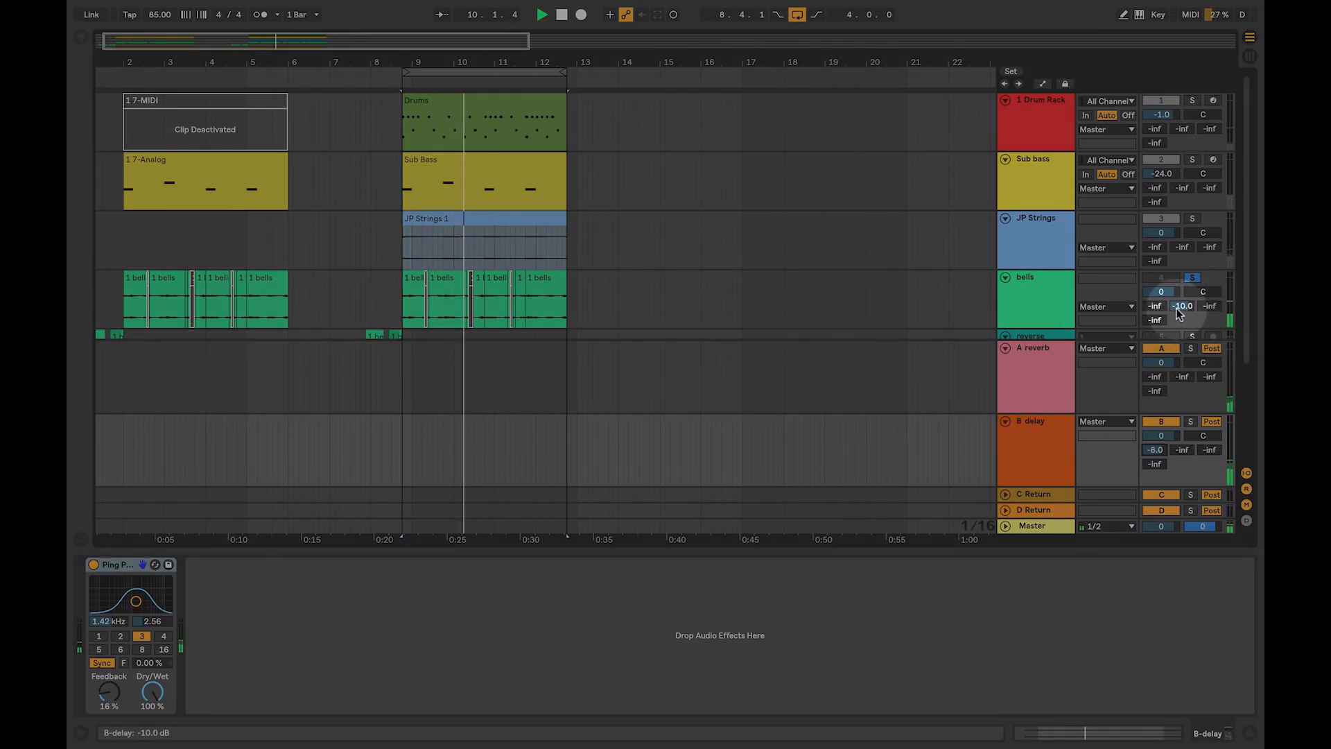
Step: Route the bells only to A reverb at -15.6 dB and turn B delay's send to reverb down to -inf
{"action": "left_click", "coordinate": [1182, 306]}
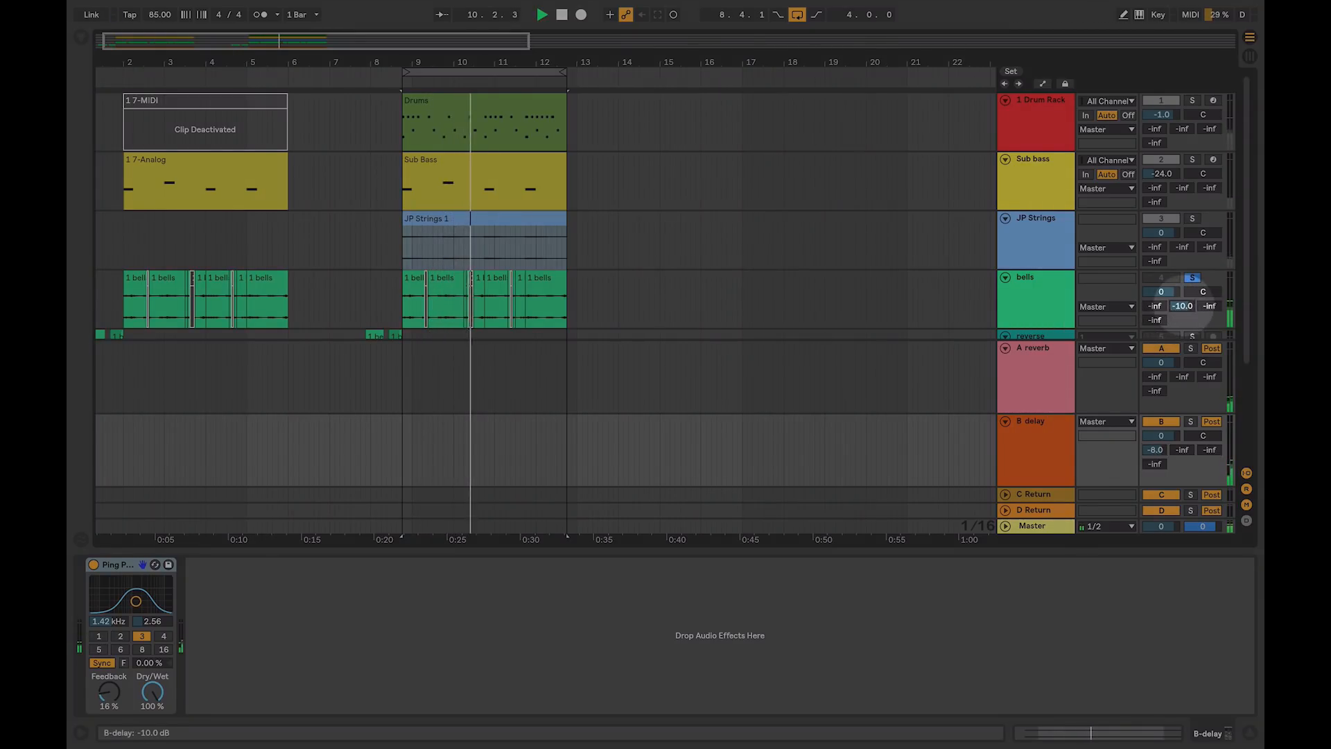
{"action": "left_click_drag", "start_coordinate": [1157, 307], "coordinate": [1156, 305]}
{"action": "left_click_drag", "start_coordinate": [1155, 451], "coordinate": [1155, 466]}
Step: Set A reverb's send to delay to -2.5 dB and B delay's send to reverb to -11.2 dB
{"action": "left_click_drag", "start_coordinate": [1182, 377], "coordinate": [1182, 368]}
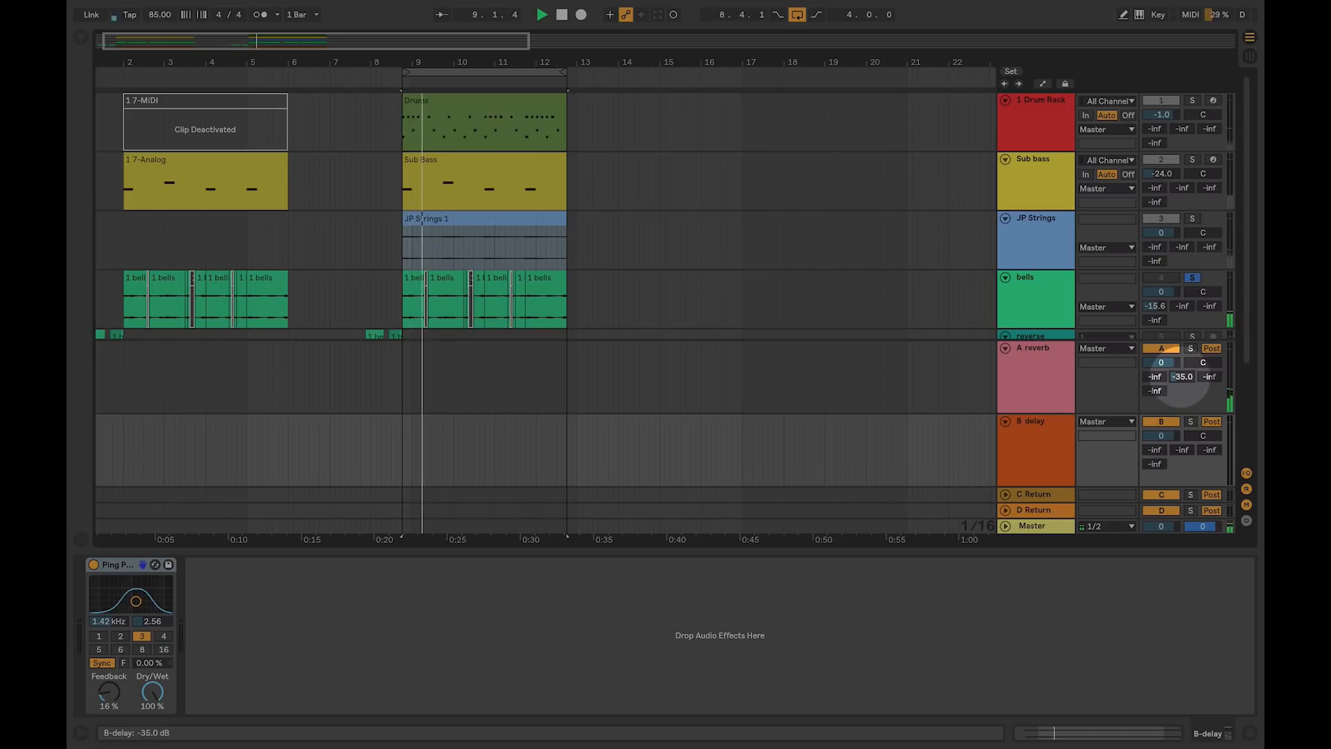
{"action": "left_click_drag", "start_coordinate": [1182, 376], "coordinate": [1182, 370]}
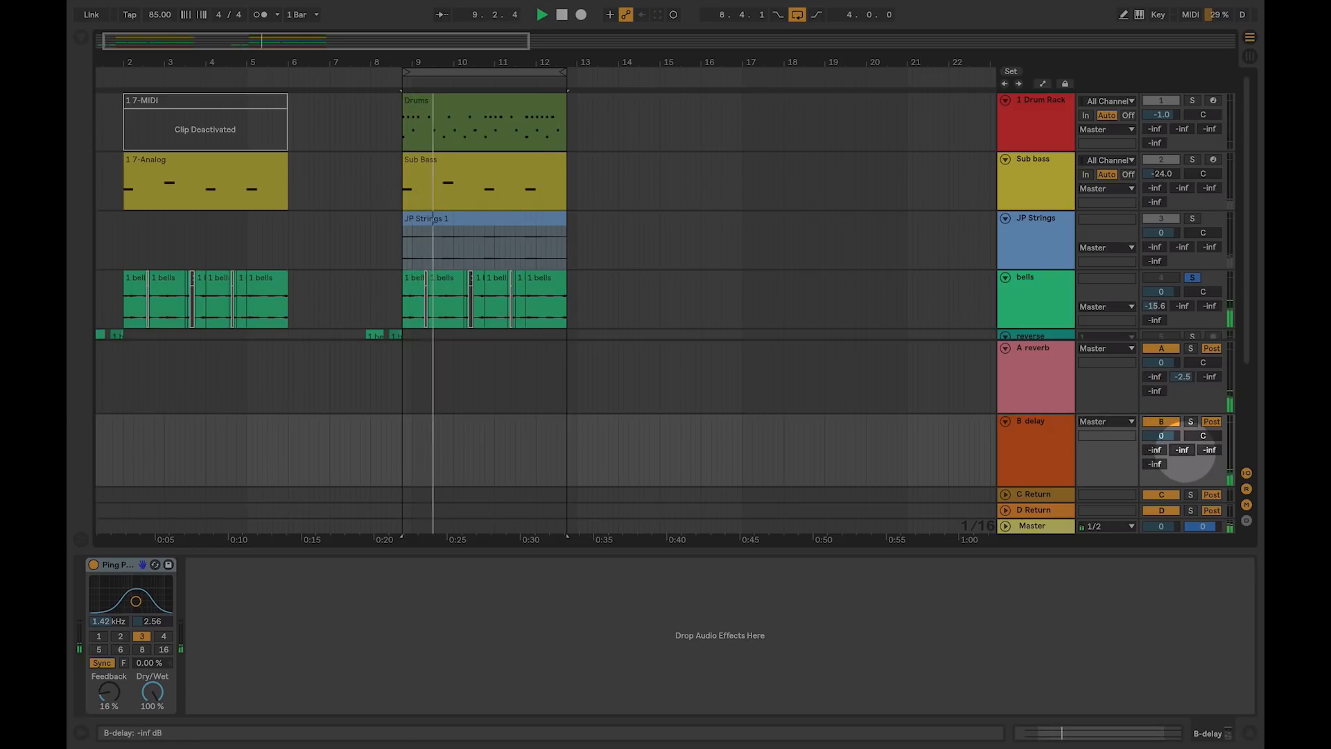
{"action": "left_click_drag", "start_coordinate": [1186, 452], "coordinate": [1160, 453]}
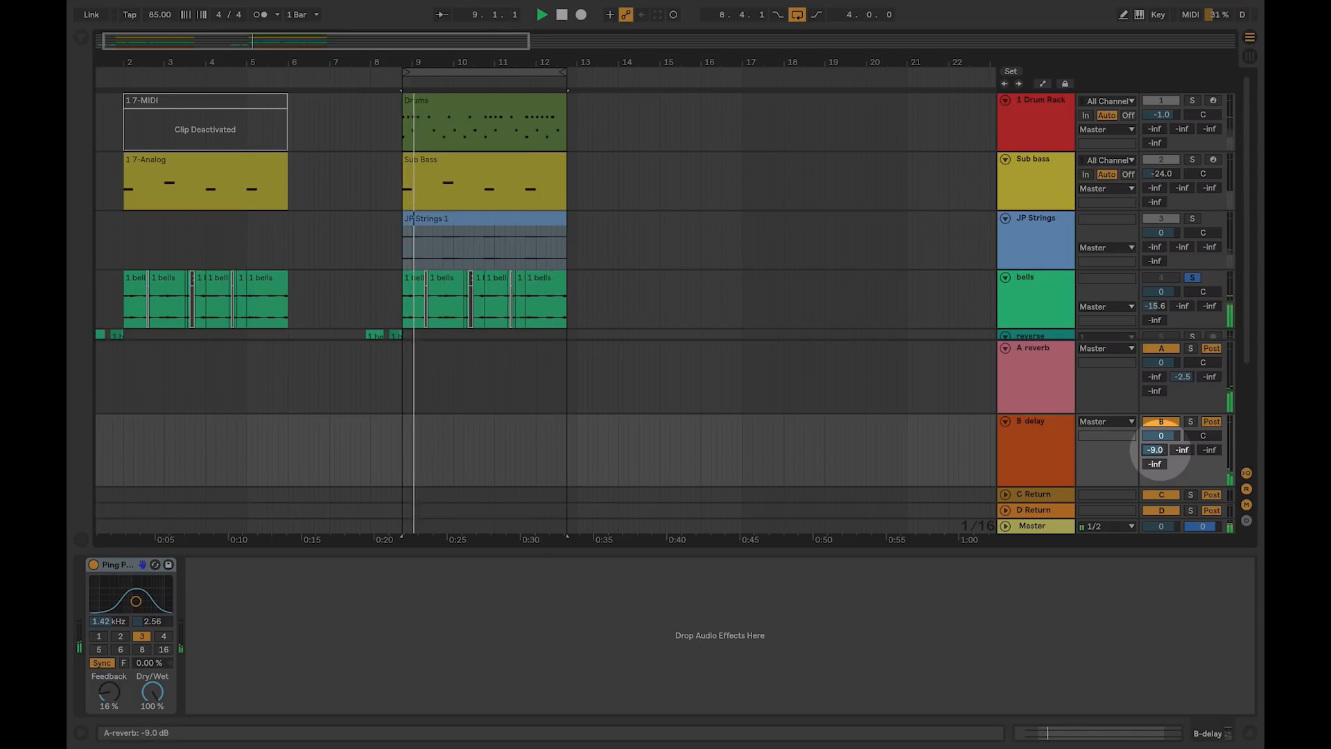
{"action": "left_click_drag", "start_coordinate": [1160, 452], "coordinate": [1160, 452]}
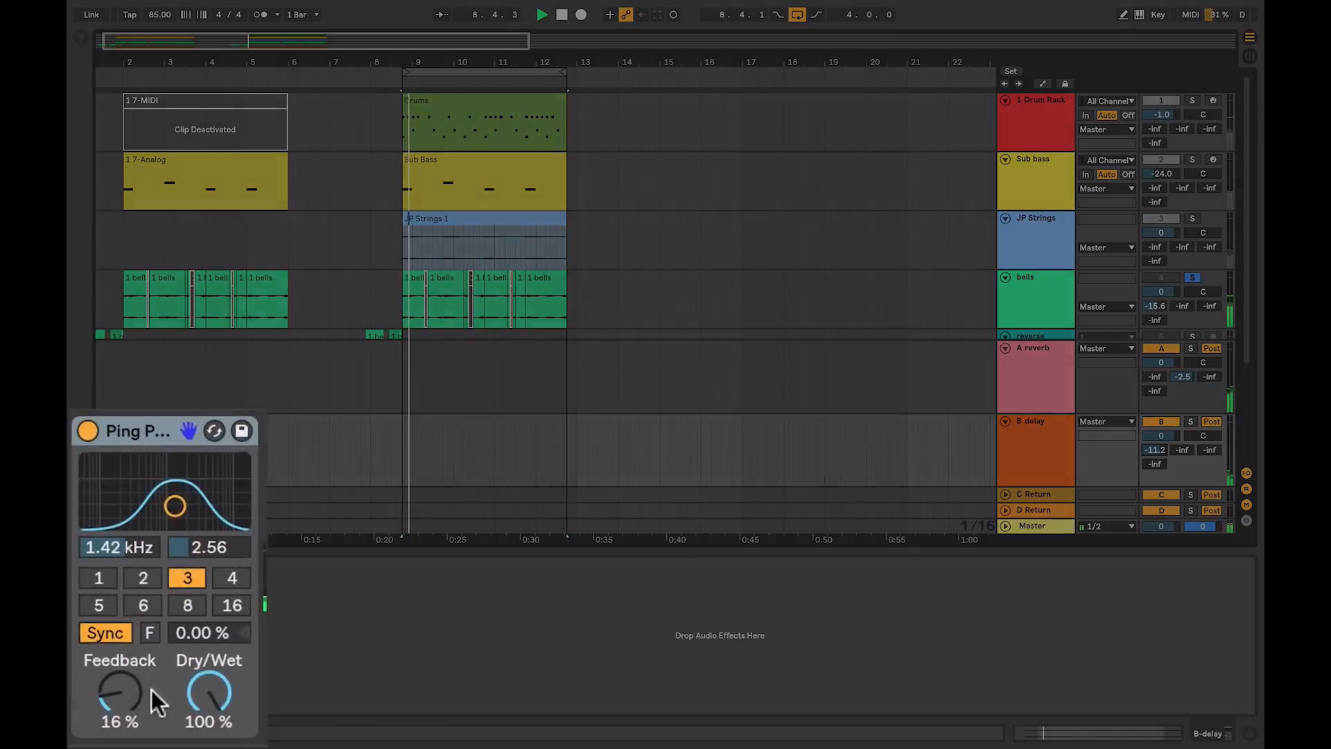
Step: Set B delay's Ping Pong Delay filter to 3.16 kHz with width 4.36, feedback to 60 %, and delay time to 2
{"action": "left_click_drag", "start_coordinate": [109, 691], "coordinate": [129, 714]}
{"action": "left_click_drag", "start_coordinate": [193, 463], "coordinate": [217, 451]}
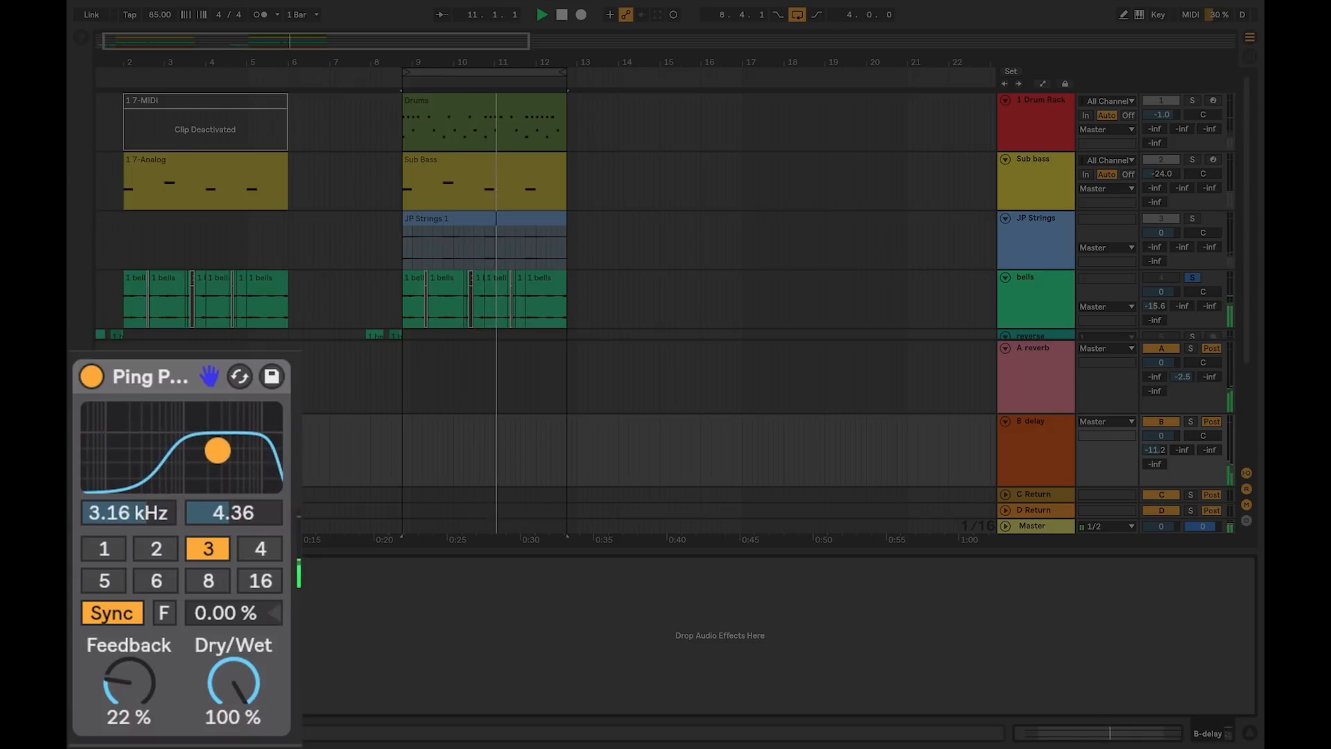
{"action": "left_click_drag", "start_coordinate": [129, 683], "coordinate": [129, 663]}
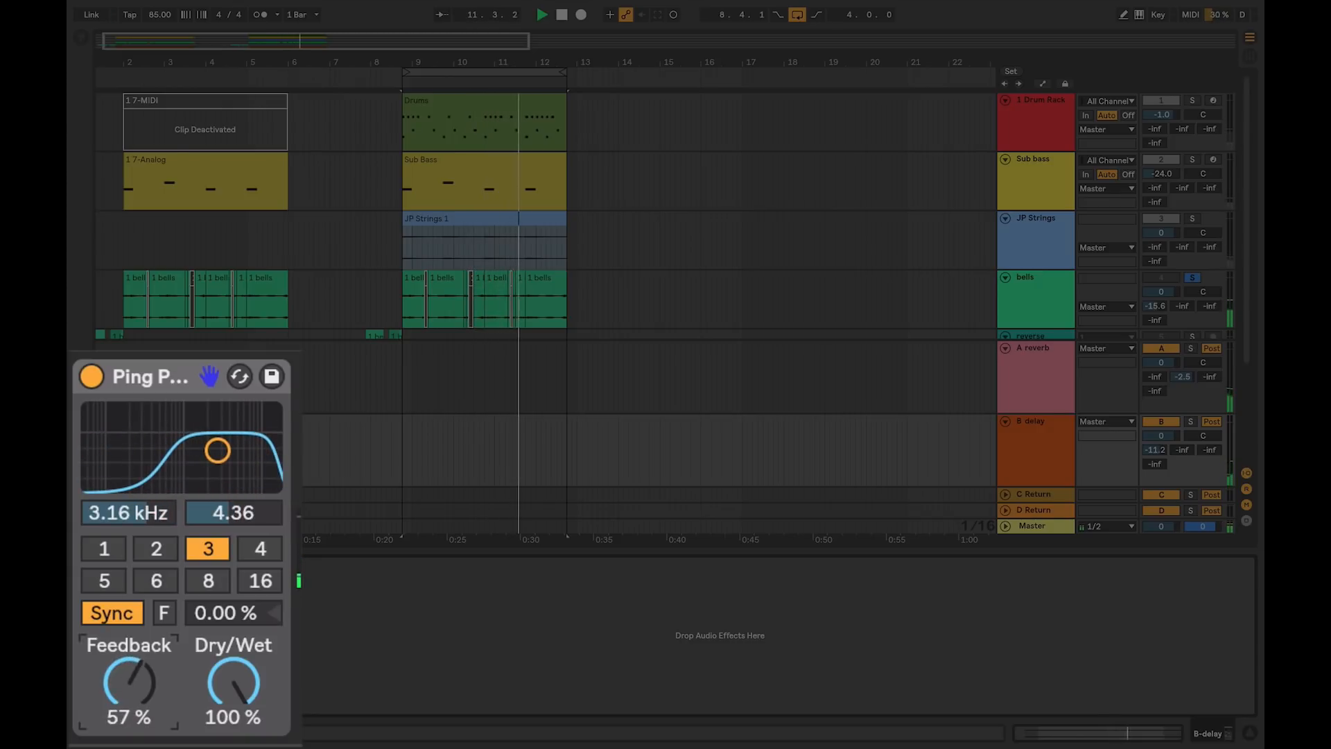
{"action": "left_click", "coordinate": [148, 547]}
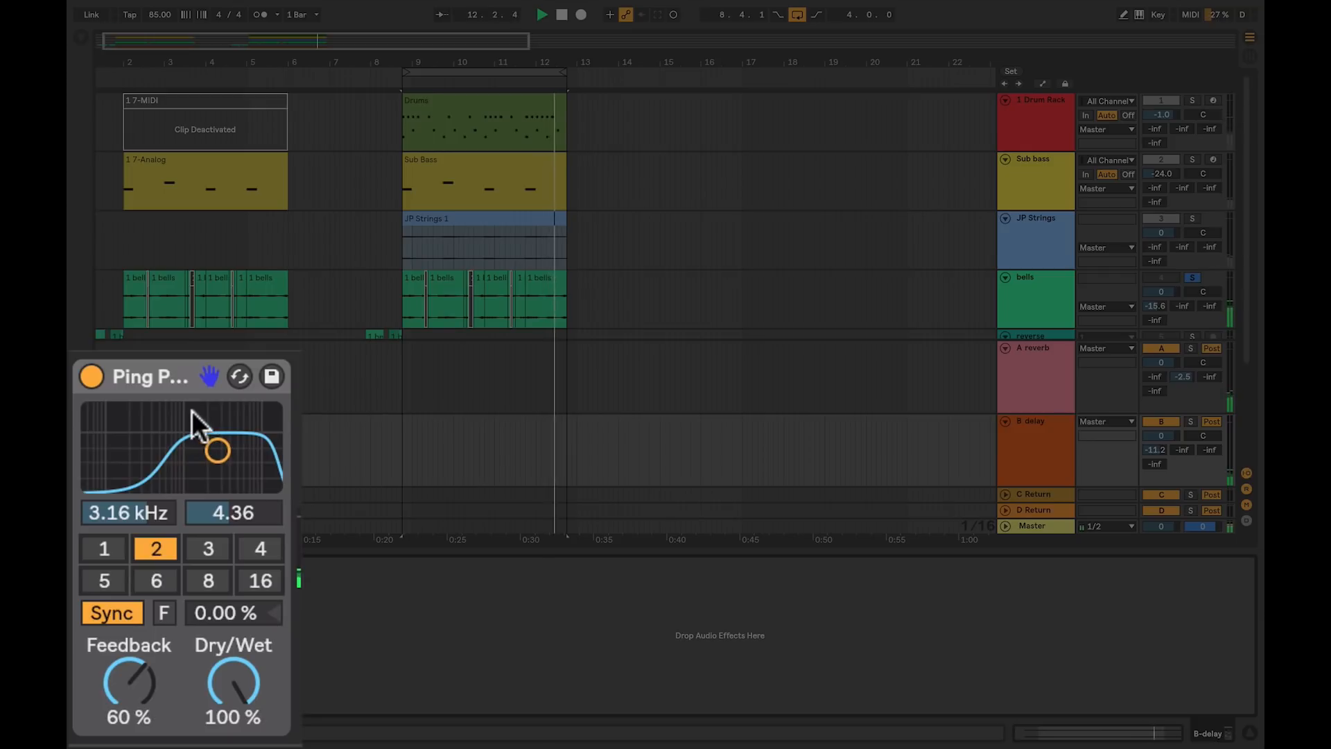
{"action": "right_click", "coordinate": [162, 379]}
{"action": "left_click", "coordinate": [149, 551]}
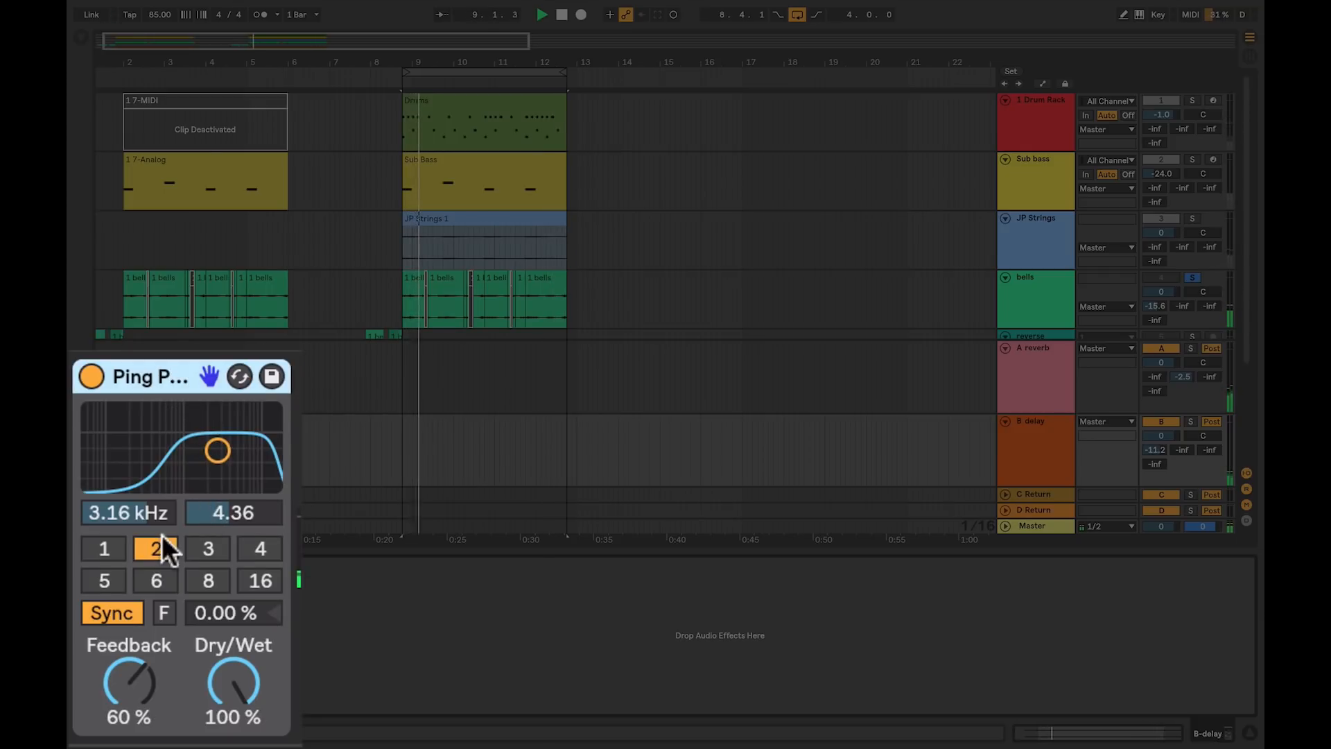
Step: Try delay time 1, then set B delay's Ping Pong Delay to time 3, feedback 72 % and filter frequency 1.98 kHz
{"action": "left_click", "coordinate": [111, 547]}
{"action": "left_click_drag", "start_coordinate": [211, 455], "coordinate": [245, 446]}
{"action": "left_click", "coordinate": [209, 547]}
{"action": "left_click_drag", "start_coordinate": [147, 698], "coordinate": [148, 681]}
{"action": "left_click_drag", "start_coordinate": [246, 458], "coordinate": [204, 450]}
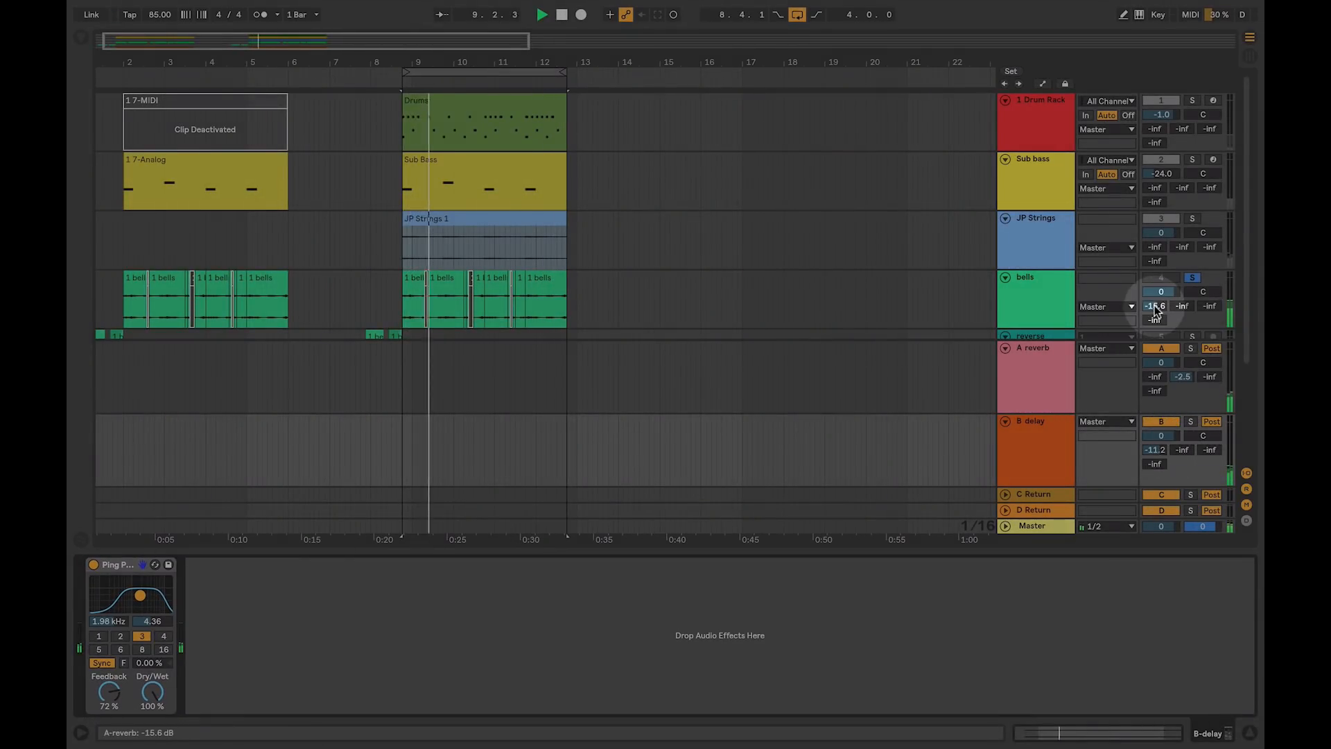
Step: Route the bells only to B delay at -9.4 dB, set A reverb's delay send to -13.4 dB, and lower Ping Pong Delay's feedback
{"action": "mouse_move", "coordinate": [1155, 305]}
{"action": "left_mouse_down"}
{"action": "mouse_move", "coordinate": [1155, 346]}
{"action": "mouse_move", "coordinate": [1180, 271]}
{"action": "mouse_move", "coordinate": [1180, 302]}
{"action": "left_mouse_up"}
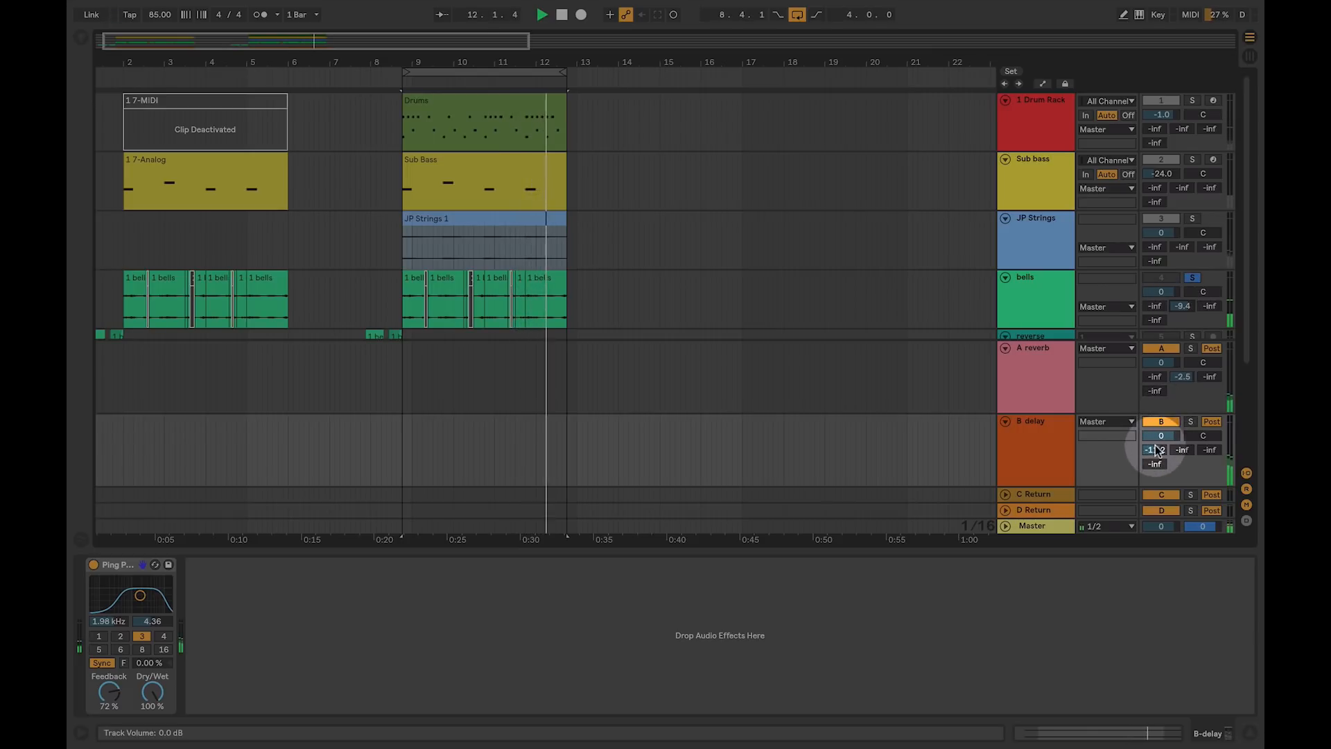
{"action": "left_click_drag", "start_coordinate": [1183, 377], "coordinate": [1184, 393]}
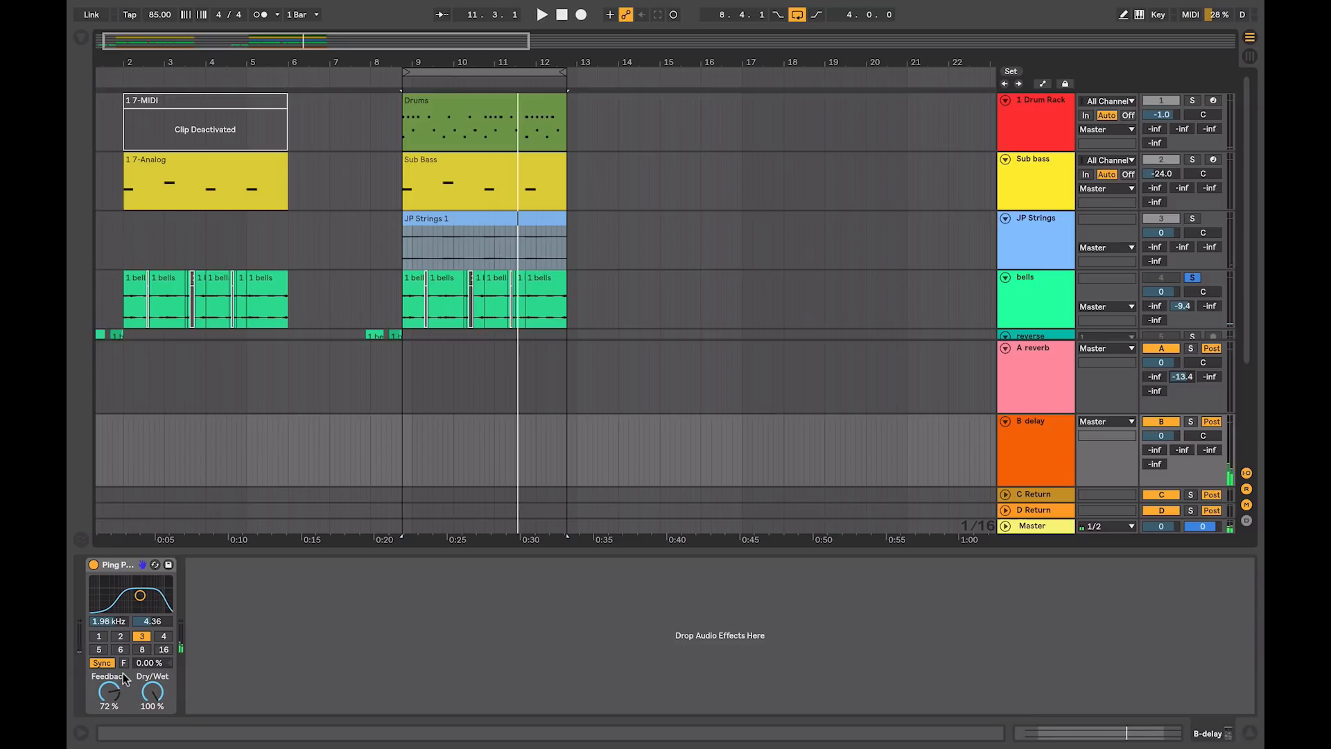
{"action": "left_click_drag", "start_coordinate": [109, 692], "coordinate": [109, 704]}
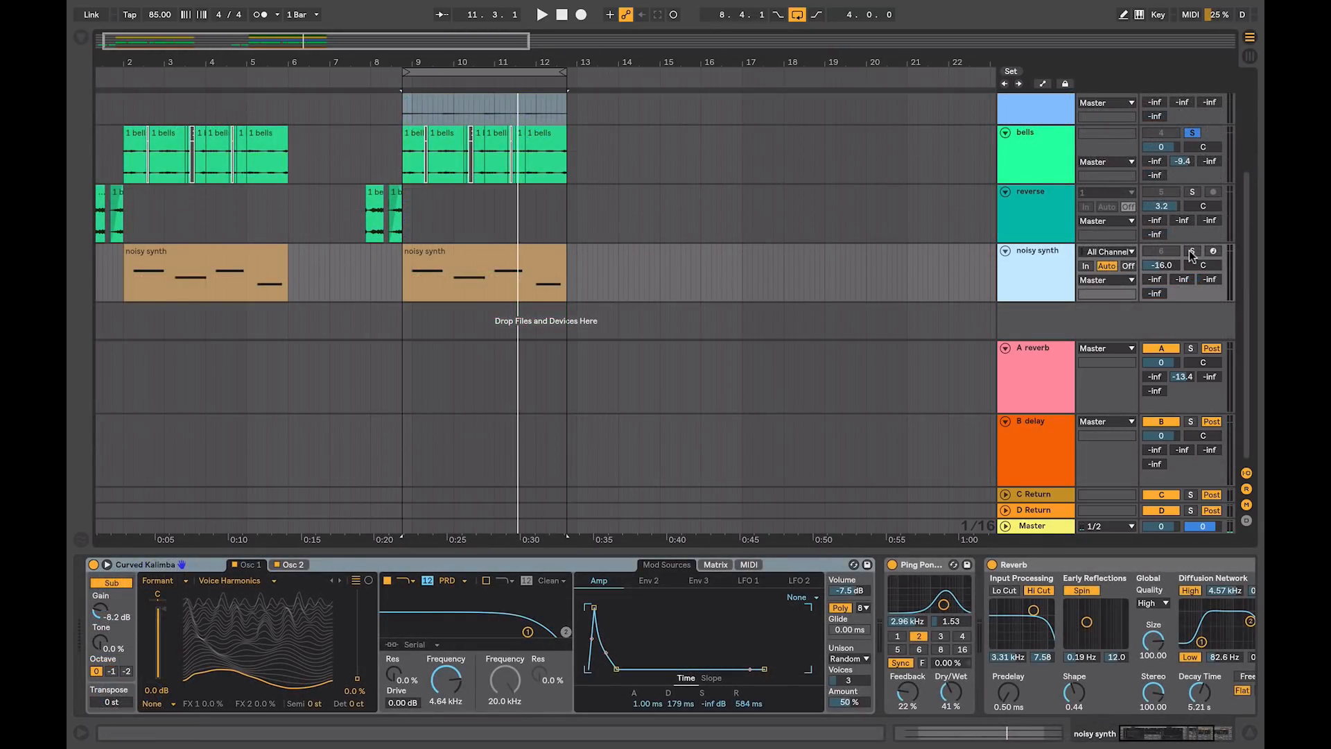
Step: Solo the noisy synth track, play the loop, and show its Ping Pong Delay and Reverb devices
{"action": "left_click", "coordinate": [1191, 252]}
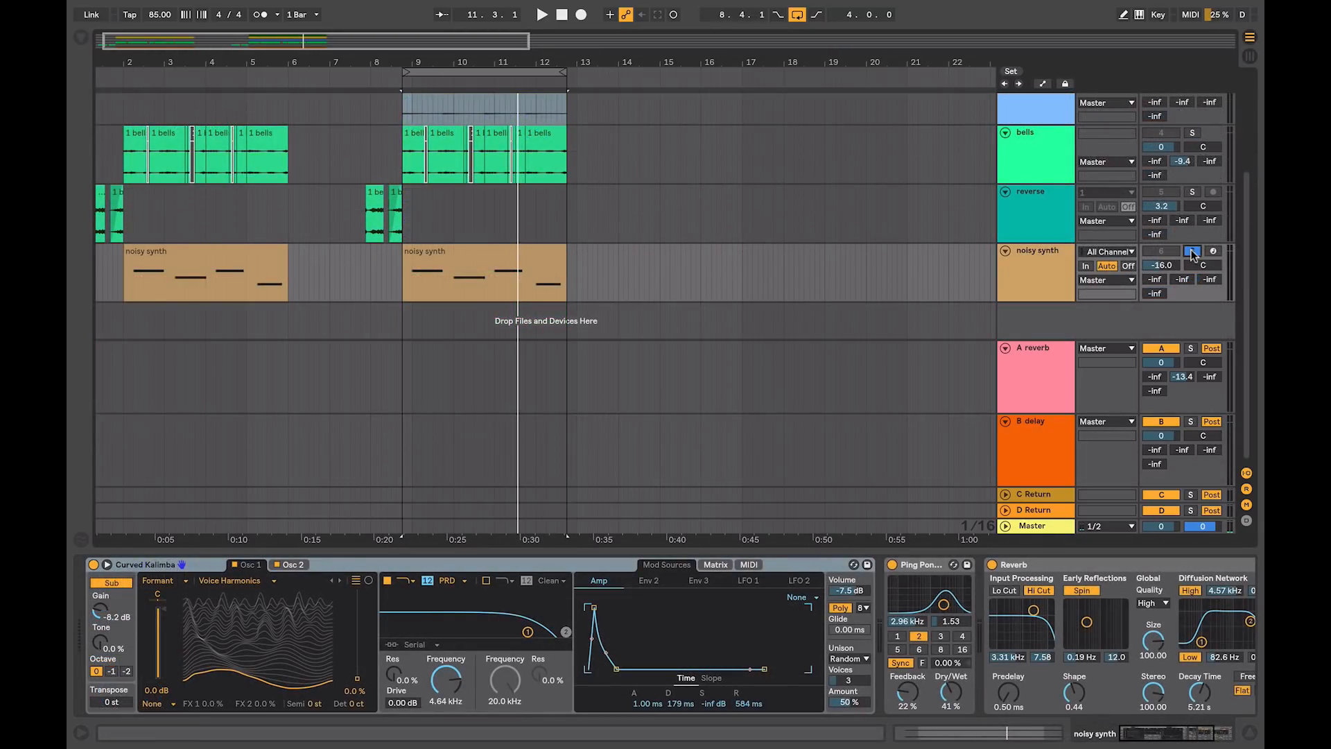
{"action": "key", "text": "space"}
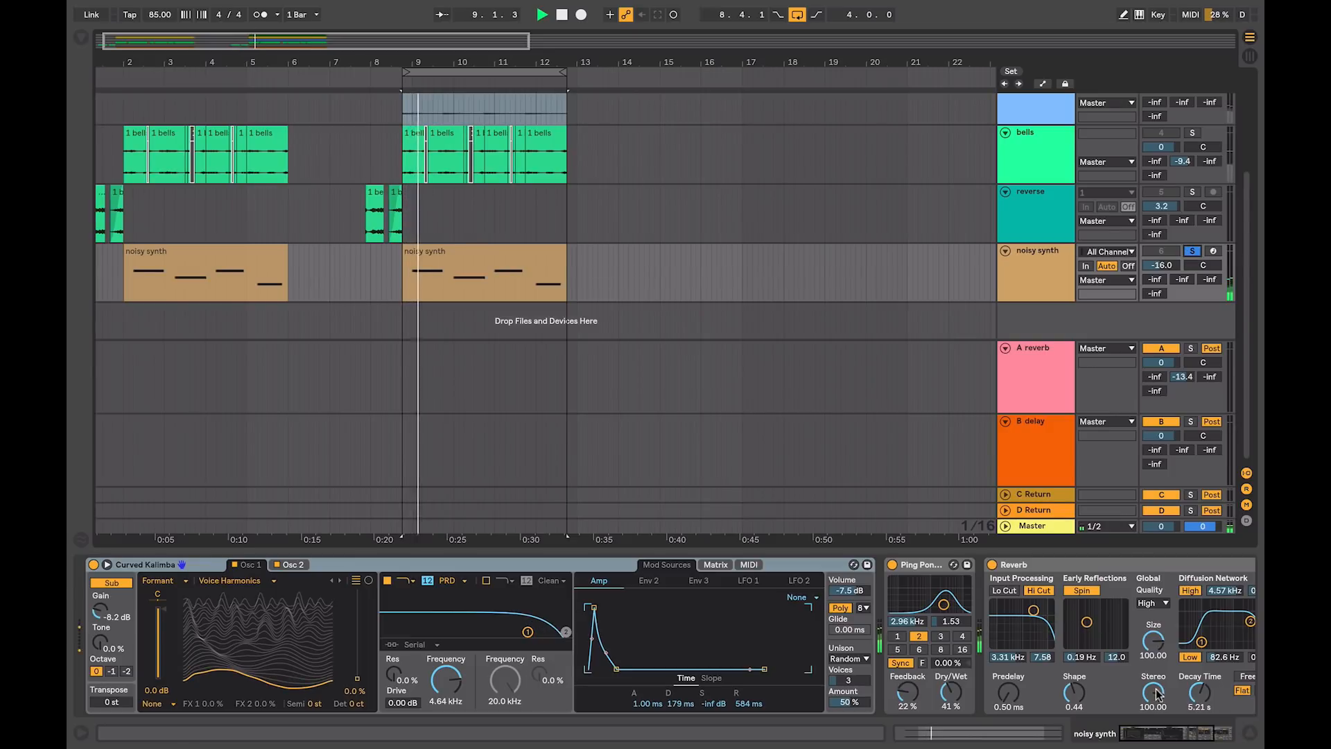
{"action": "left_click_drag", "start_coordinate": [1164, 740], "coordinate": [1223, 740]}
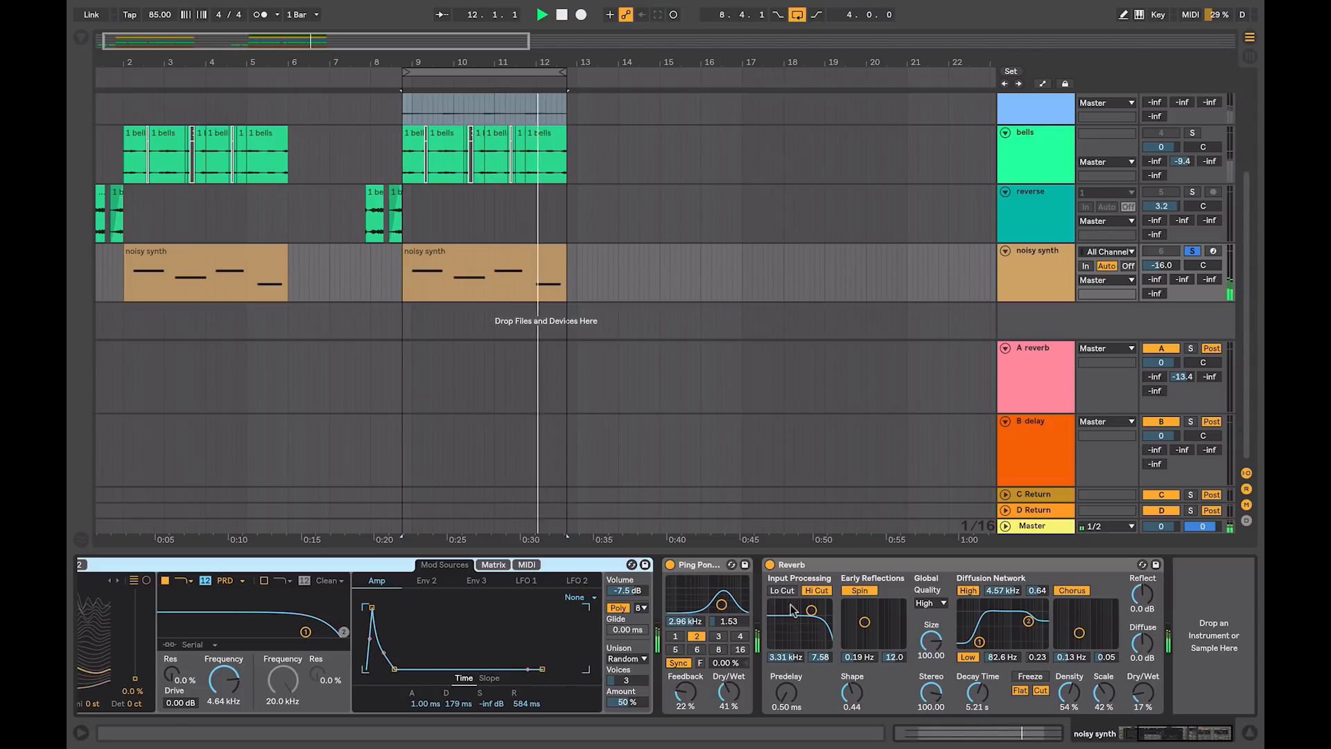
Step: Compare the noisy synth's effect order by moving Ping Pong Delay after Reverb and restoring Reverb to the end of the chain
{"action": "left_click", "coordinate": [690, 568]}
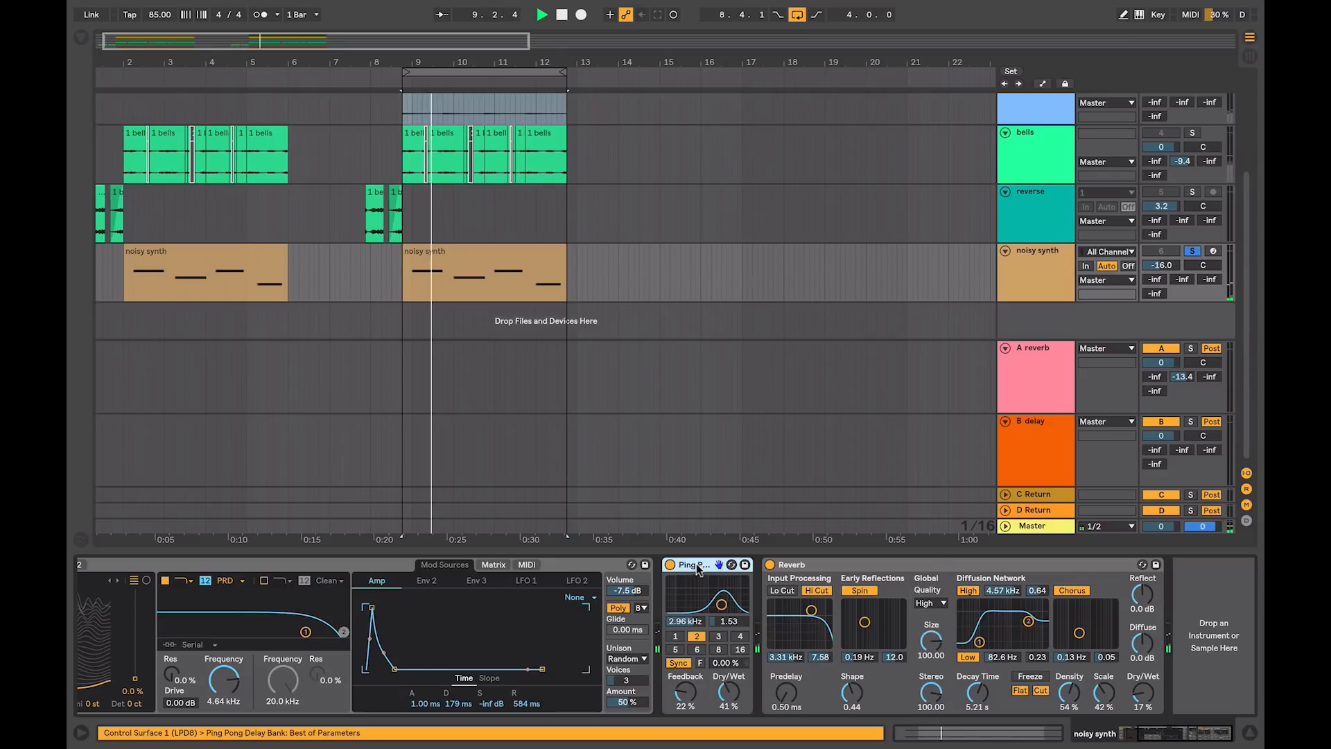
{"action": "left_click_drag", "start_coordinate": [1073, 593], "coordinate": [1072, 593]}
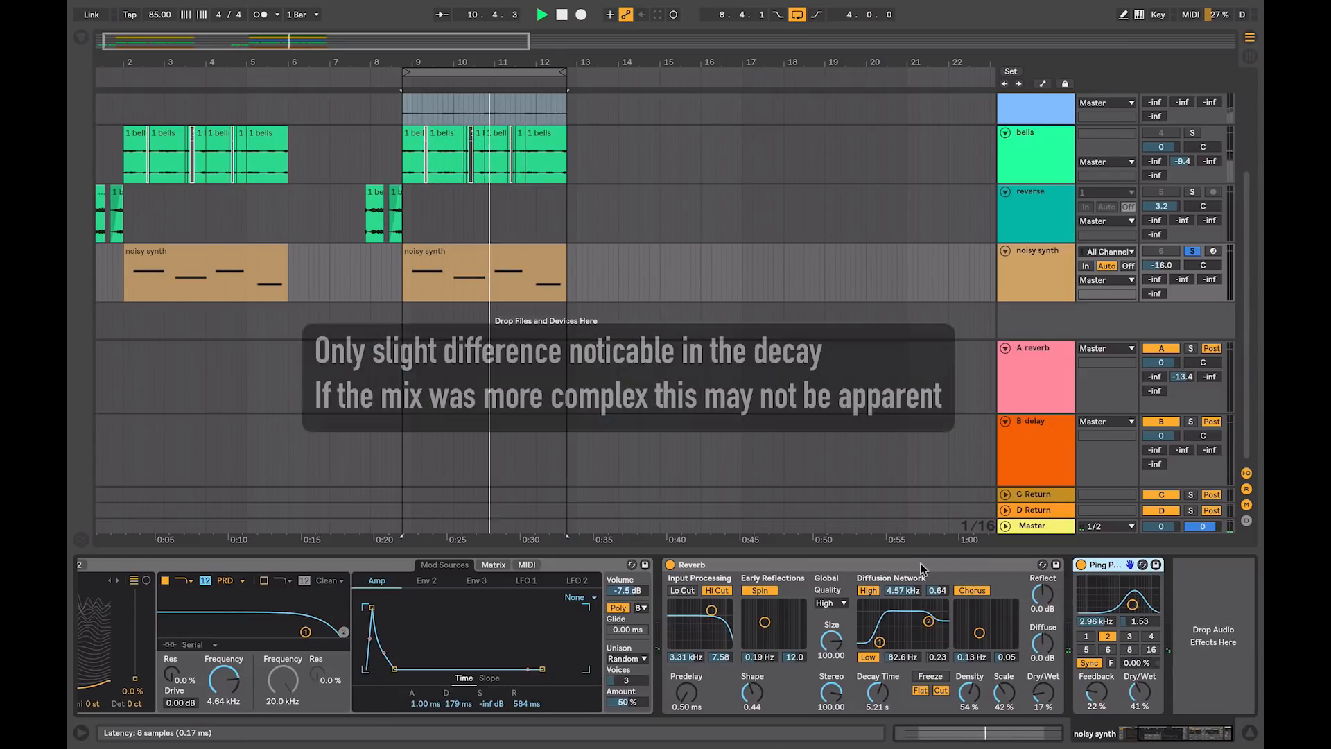
{"action": "left_click", "coordinate": [949, 567]}
{"action": "left_click_drag", "start_coordinate": [949, 567], "coordinate": [1158, 575]}
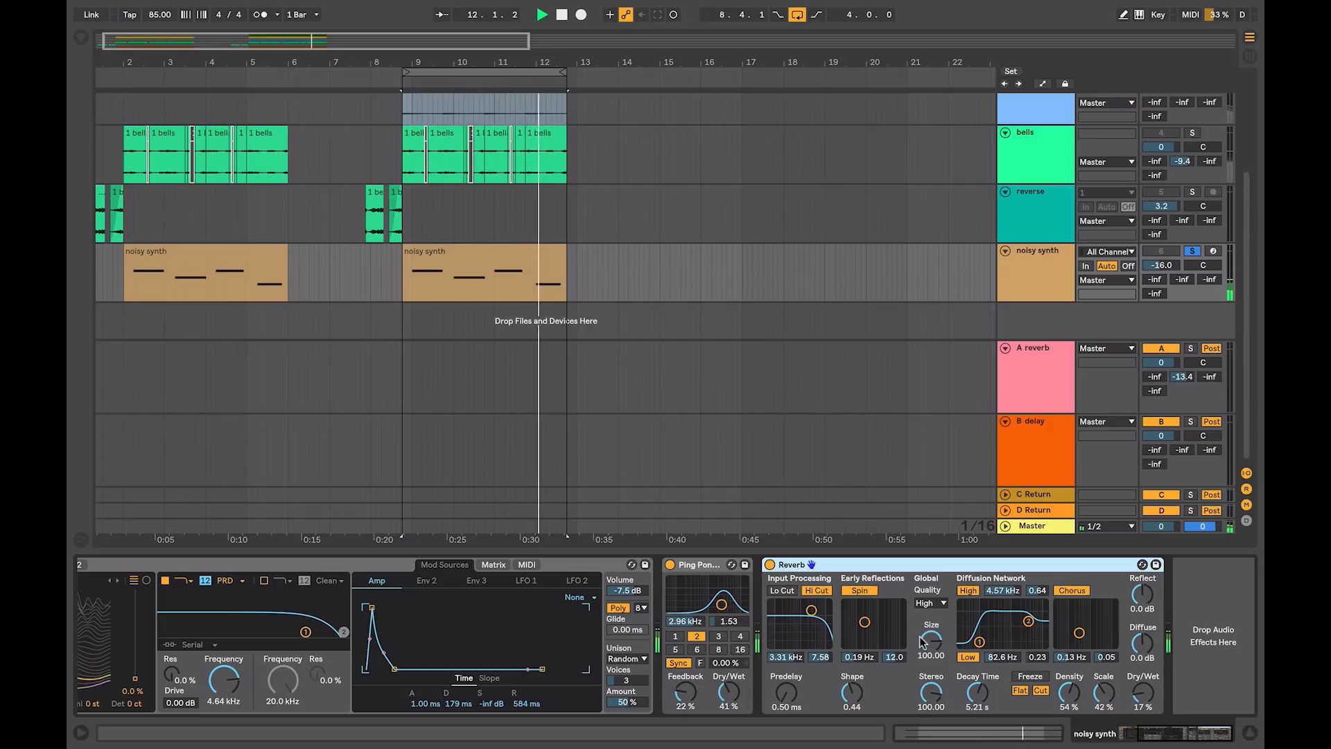
Step: Set the noisy synth's Ping Pong Delay feedback to 60 % and Reverb decay time to 16.9 s, and move Reverb before the delay
{"action": "left_click_drag", "start_coordinate": [685, 692], "coordinate": [684, 652]}
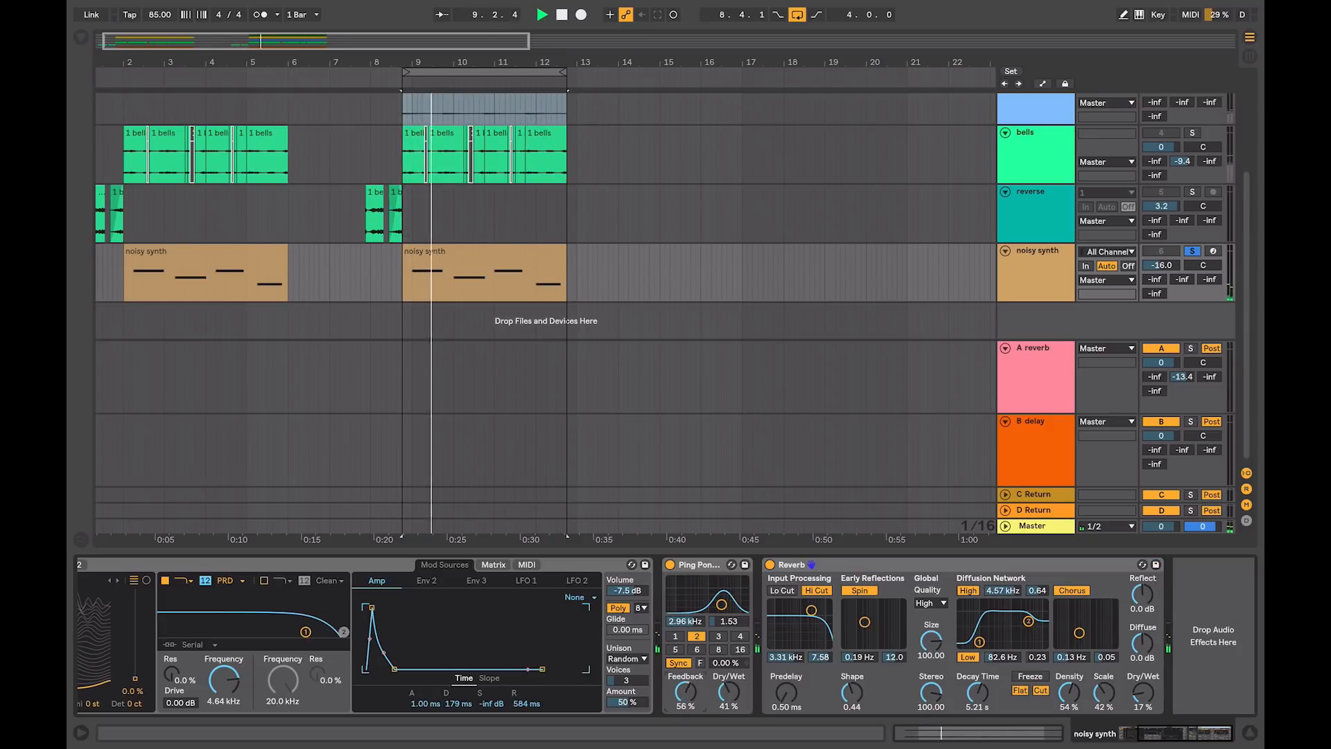
{"action": "left_click_drag", "start_coordinate": [977, 692], "coordinate": [977, 655]}
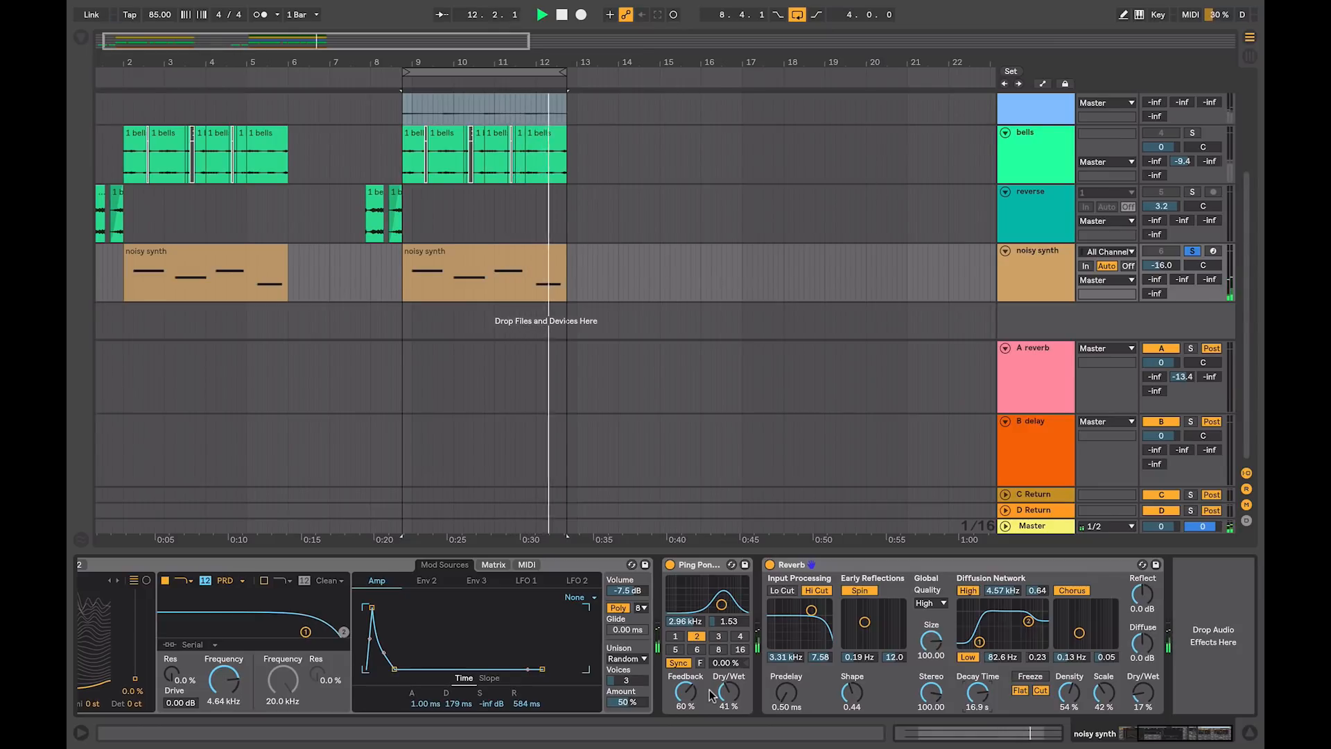
{"action": "left_click_drag", "start_coordinate": [790, 567], "coordinate": [678, 571]}
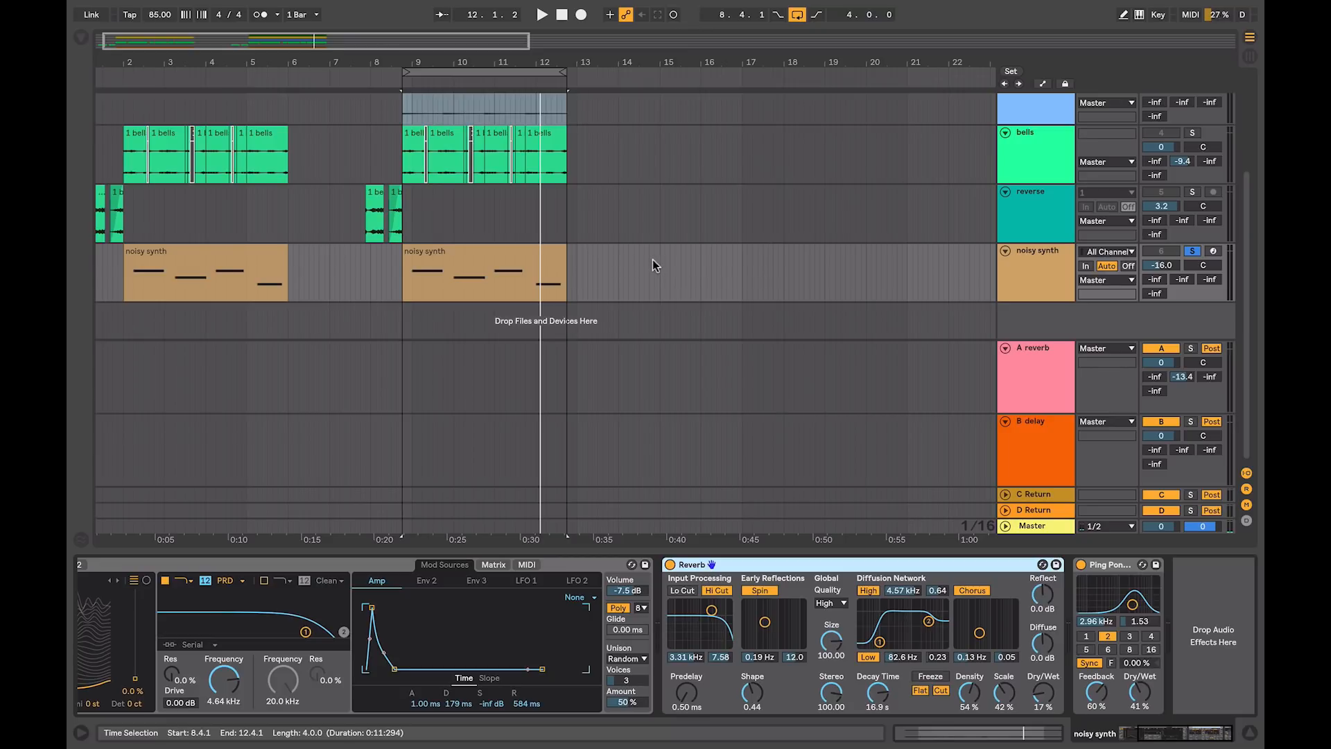
Step: Unsolo the noisy synth track and play the loop with all tracks
{"action": "left_click", "coordinate": [1193, 252]}
{"action": "key", "text": "space"}
{"action": "scroll", "coordinate": [1252, 329], "scroll_direction": "up", "scroll_amount": 3}
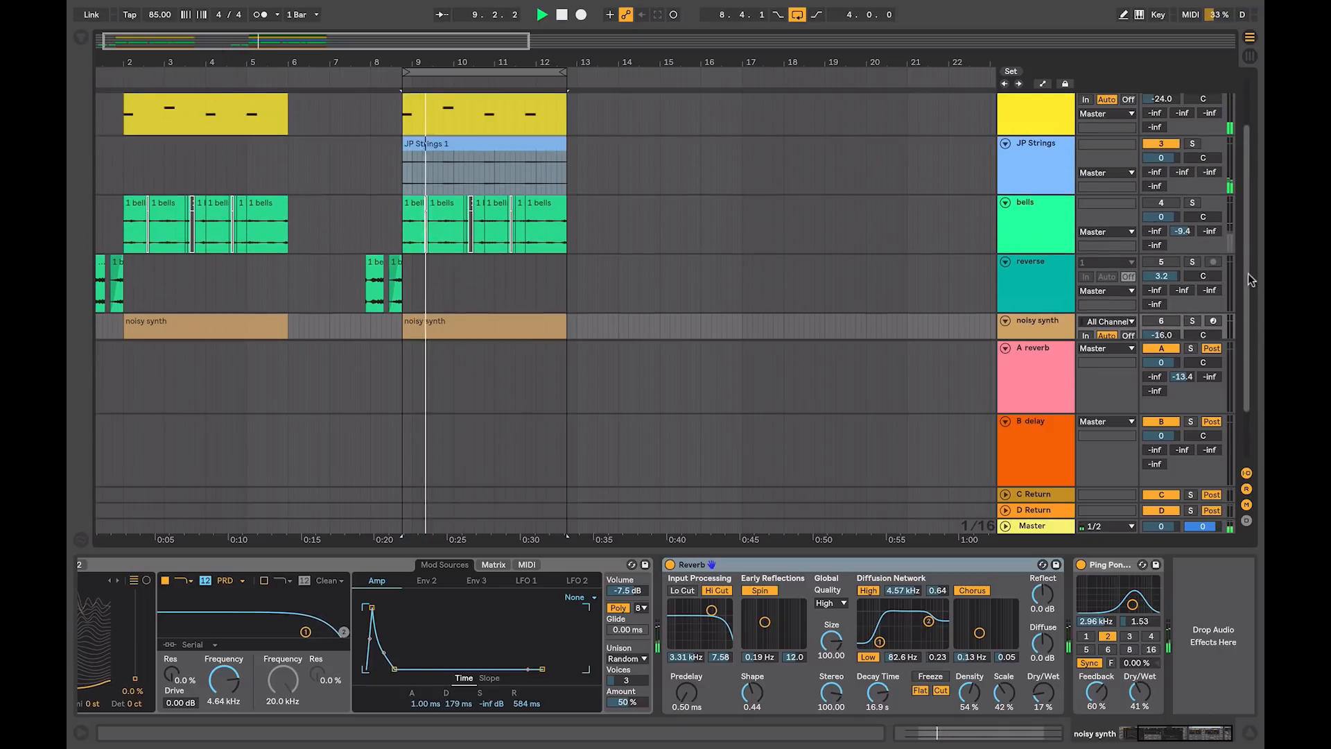
Step: Hide the return tracks and reactivate the bells and noisy synth tracks while the loop plays
{"action": "left_click", "coordinate": [1246, 489]}
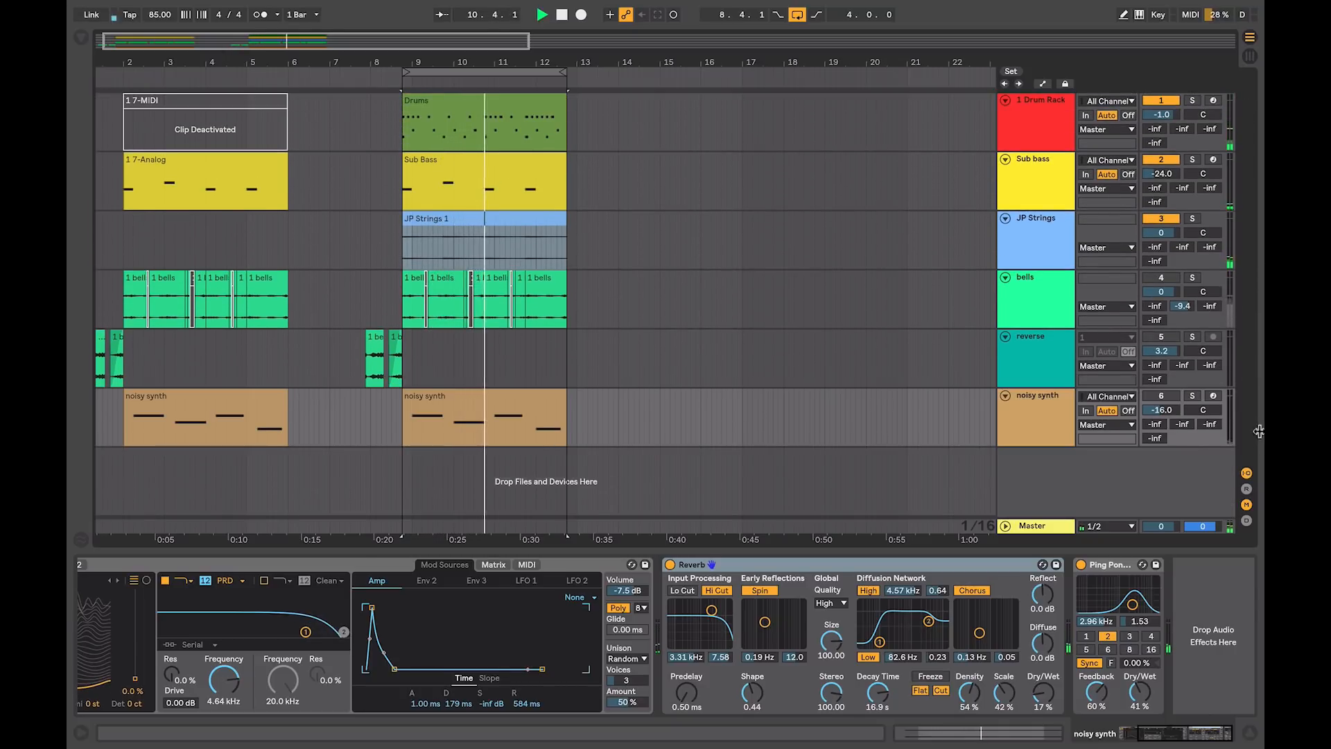
{"action": "left_click", "coordinate": [1156, 276]}
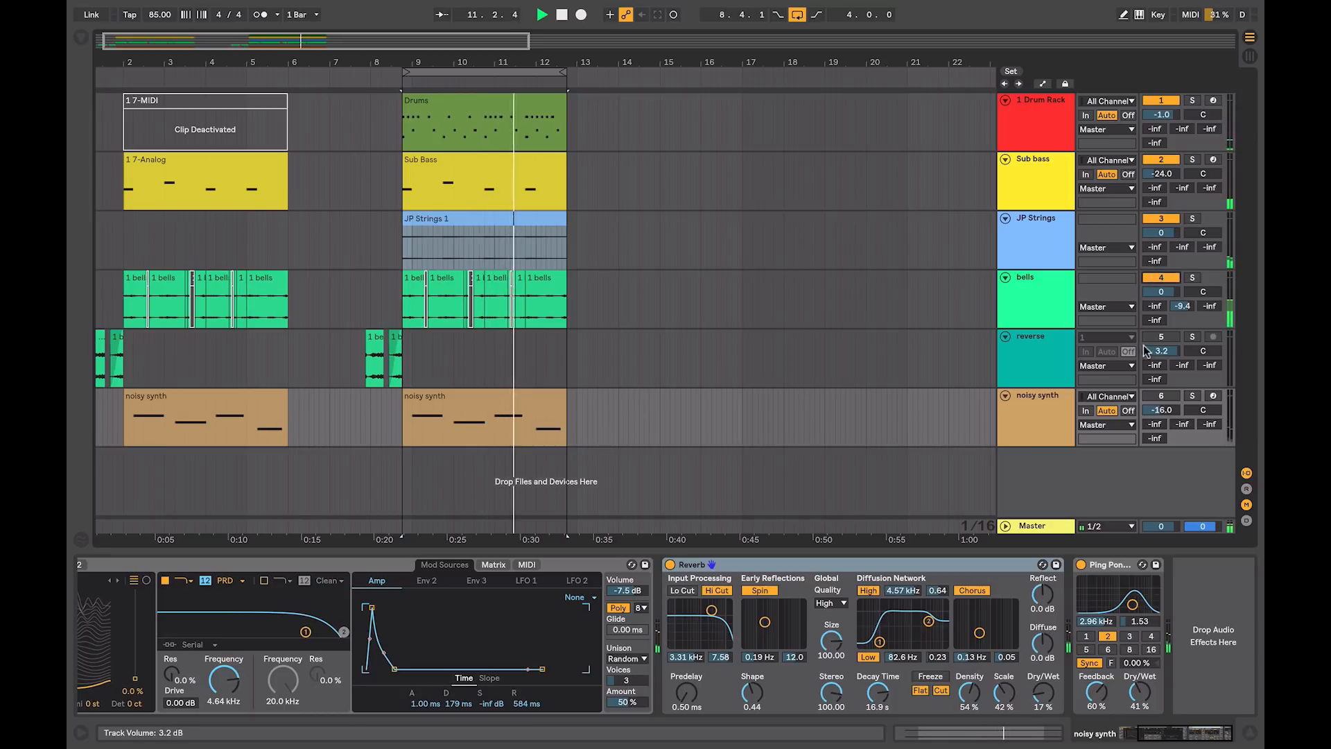
{"action": "left_click", "coordinate": [1155, 397]}
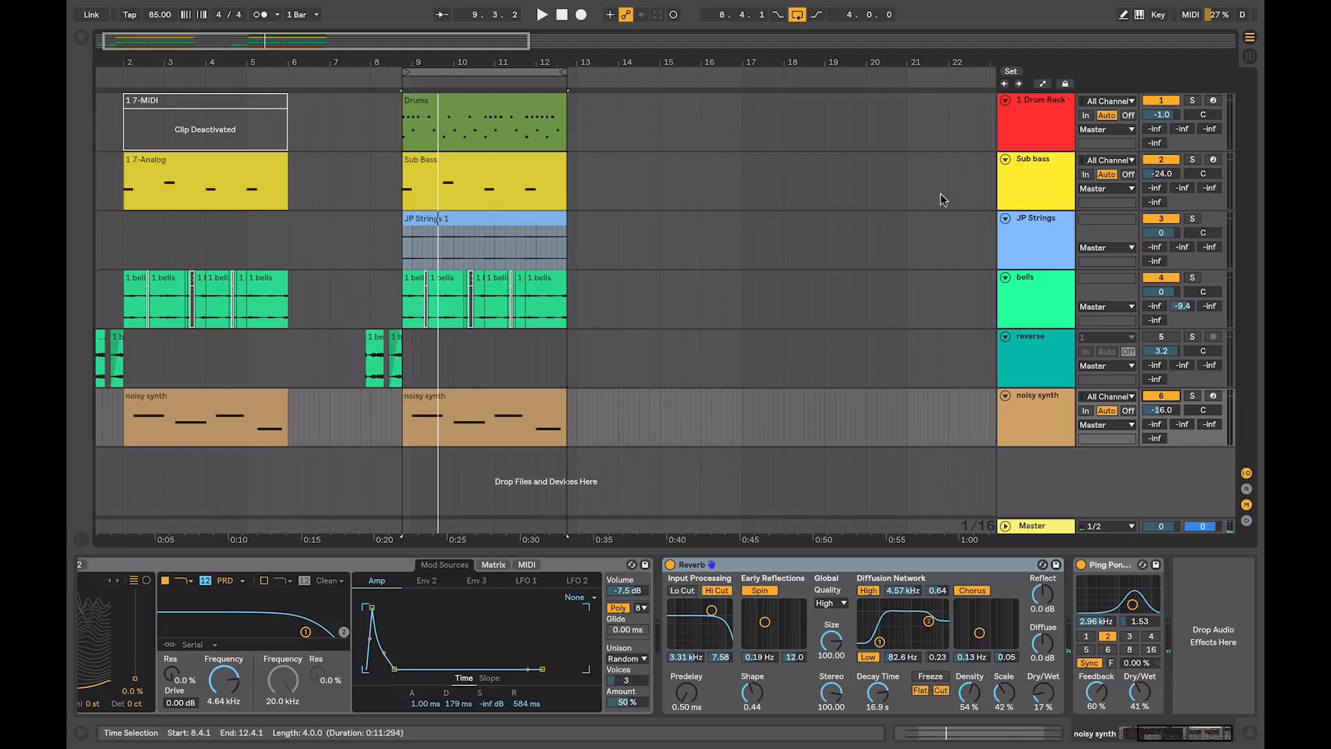
Step: Set the JP Strings track's Echo input to -16 dB and dry/wet to 33 %, and view the Little Plate reverb's controls
{"action": "left_click", "coordinate": [1021, 231]}
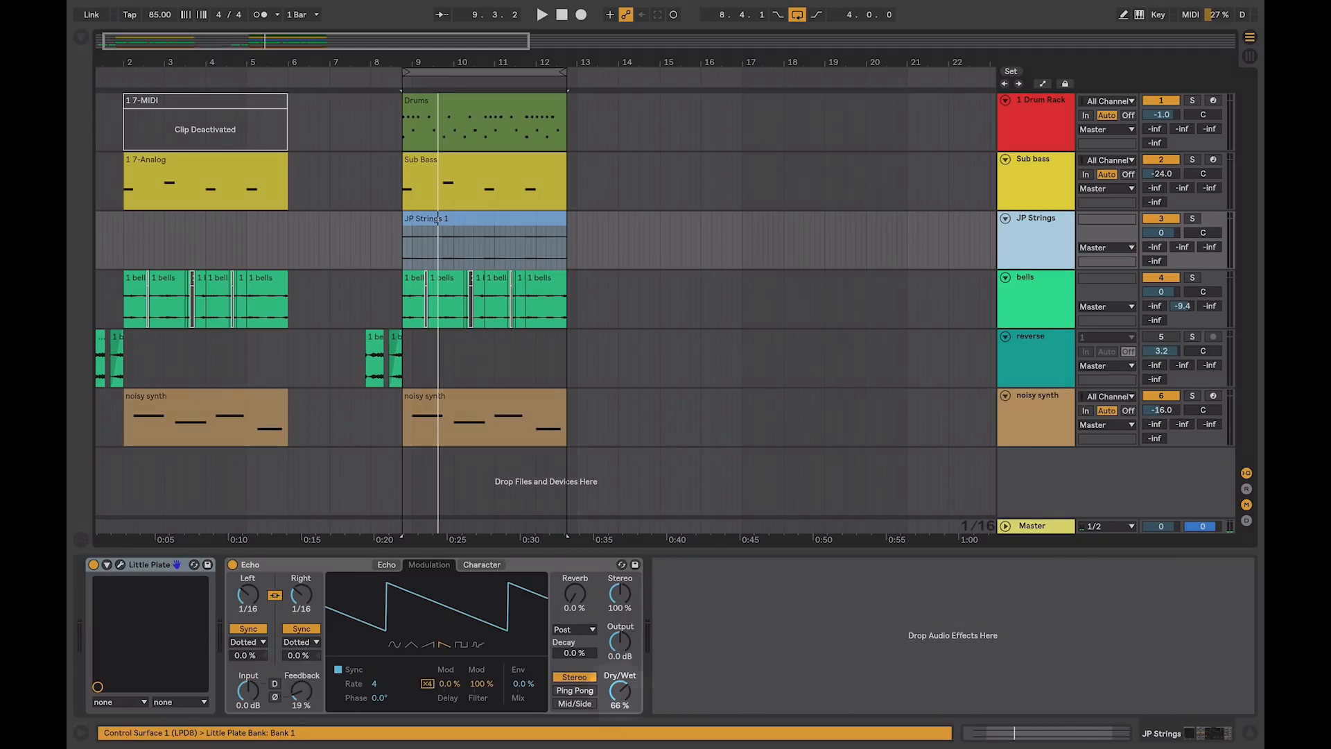
{"action": "left_click_drag", "start_coordinate": [620, 692], "coordinate": [619, 732]}
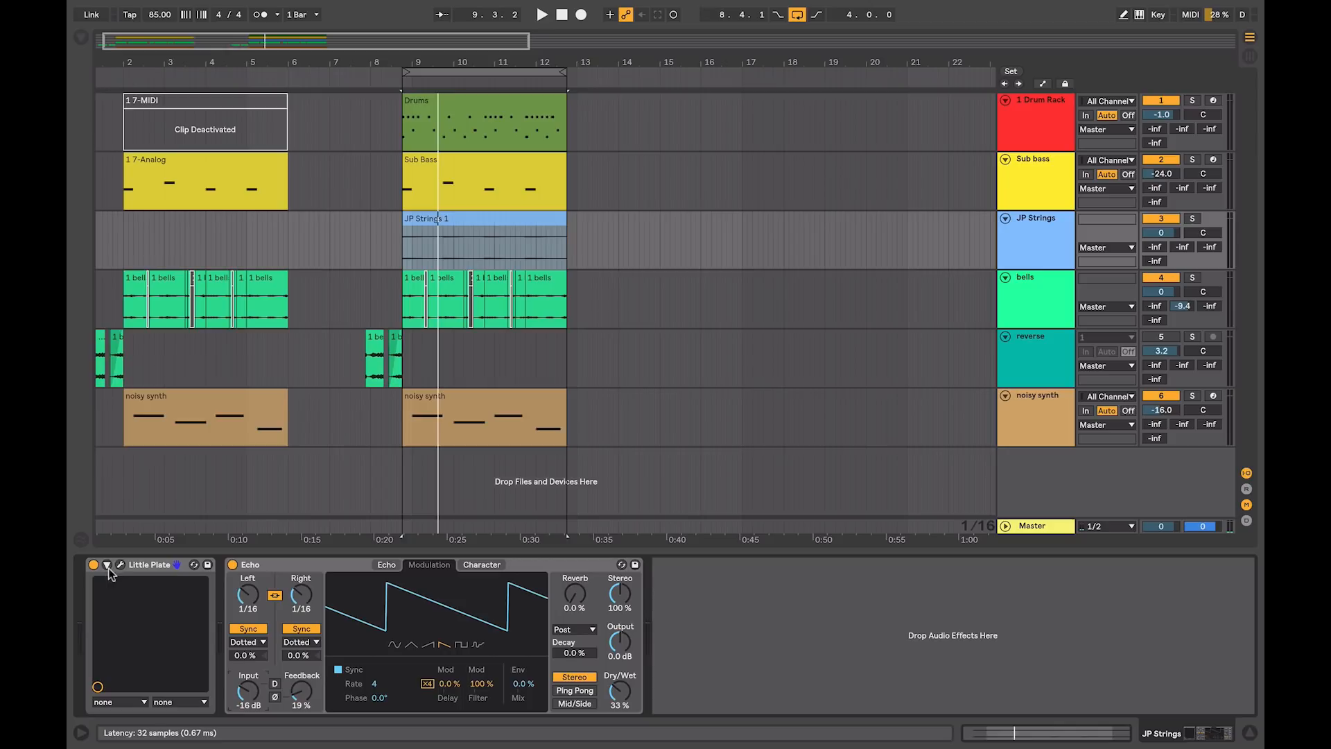
{"action": "left_click", "coordinate": [121, 564]}
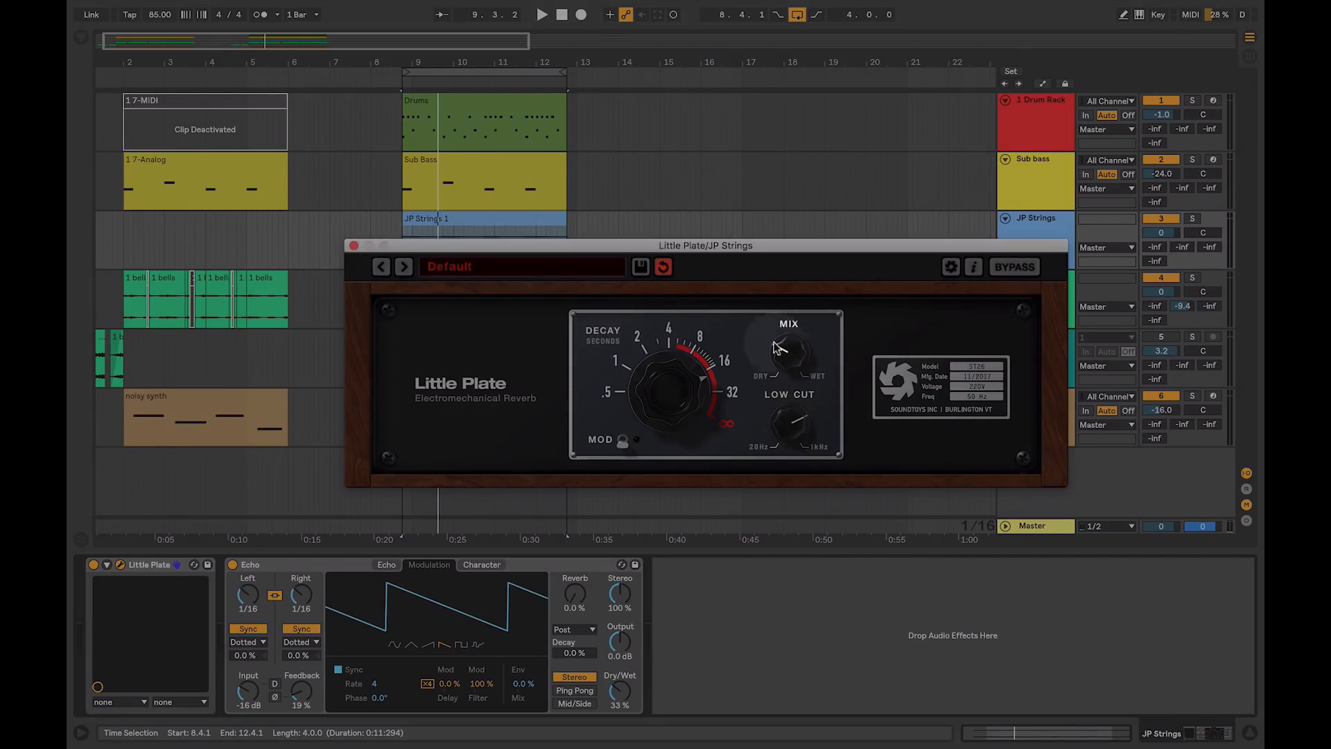
{"action": "left_click", "coordinate": [354, 246]}
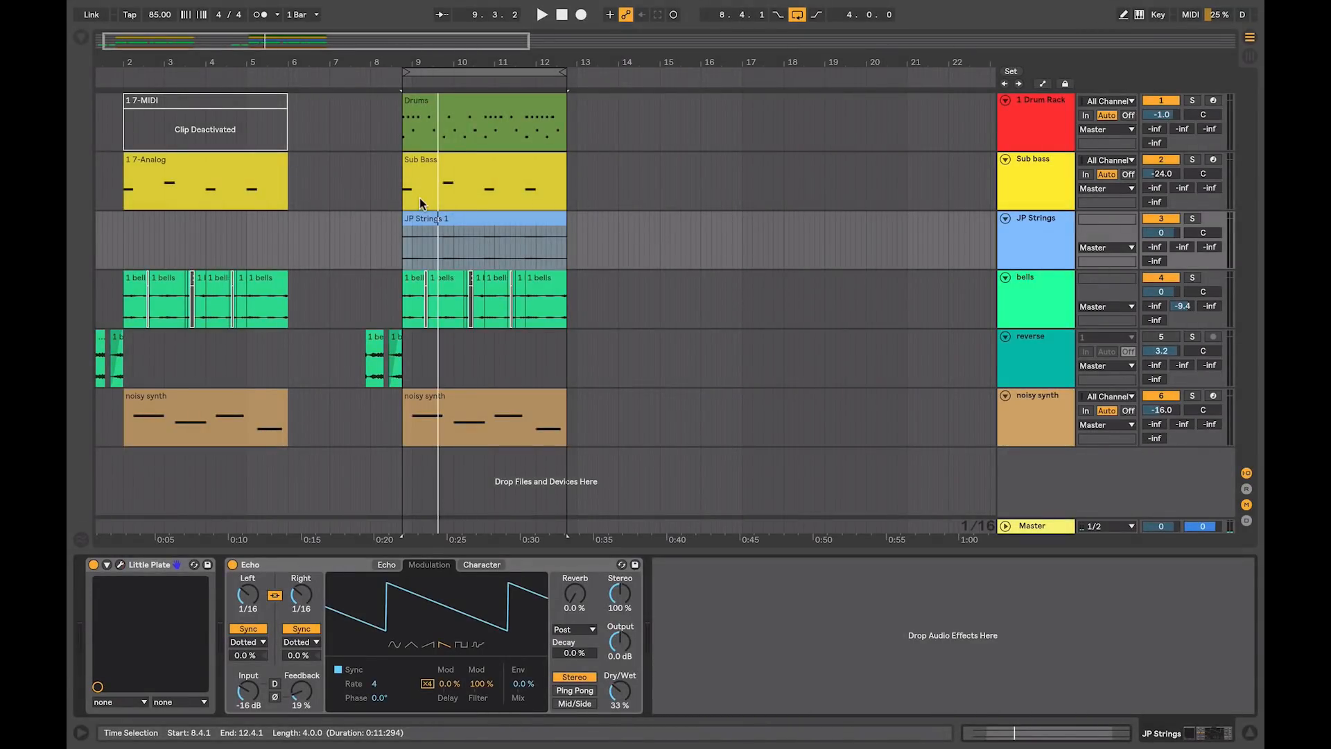
Step: Add an EQ Eight at the start of the JP Strings effect chain and move it to the end after Echo
{"action": "left_click", "coordinate": [81, 38]}
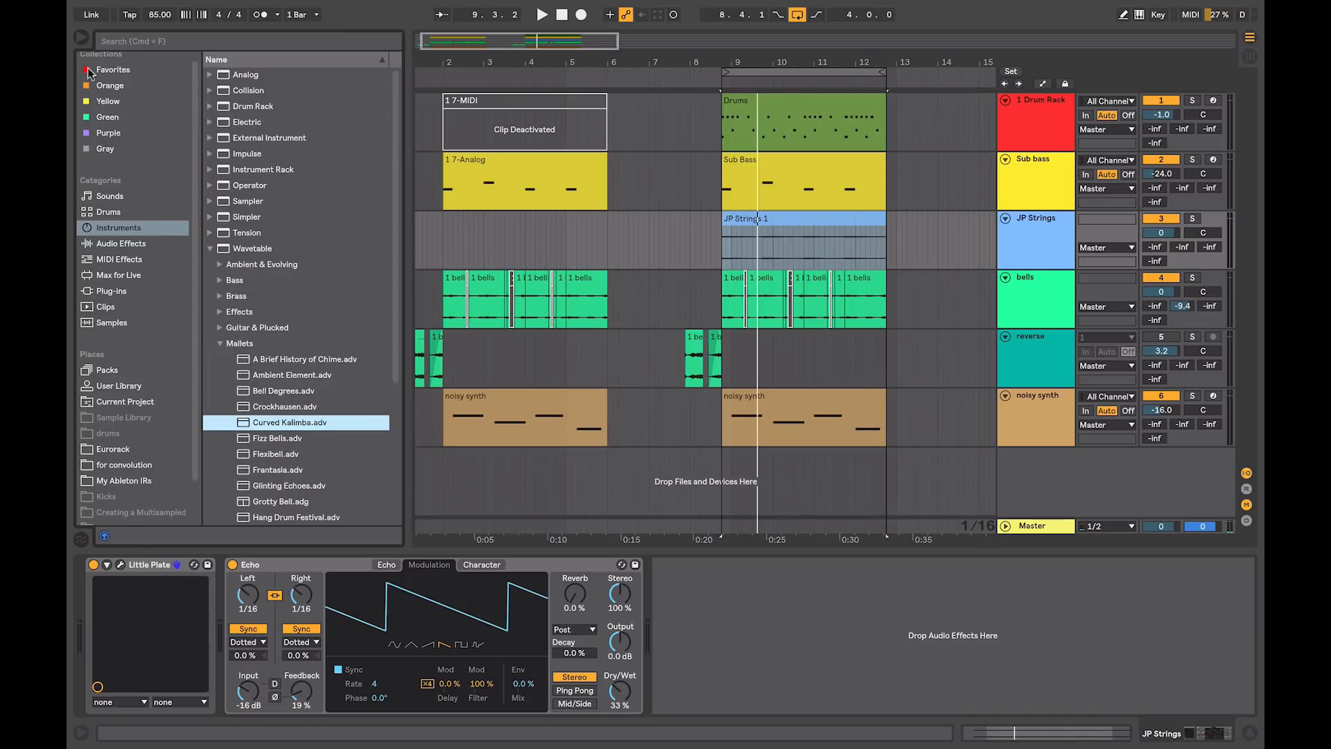
{"action": "left_click", "coordinate": [124, 247]}
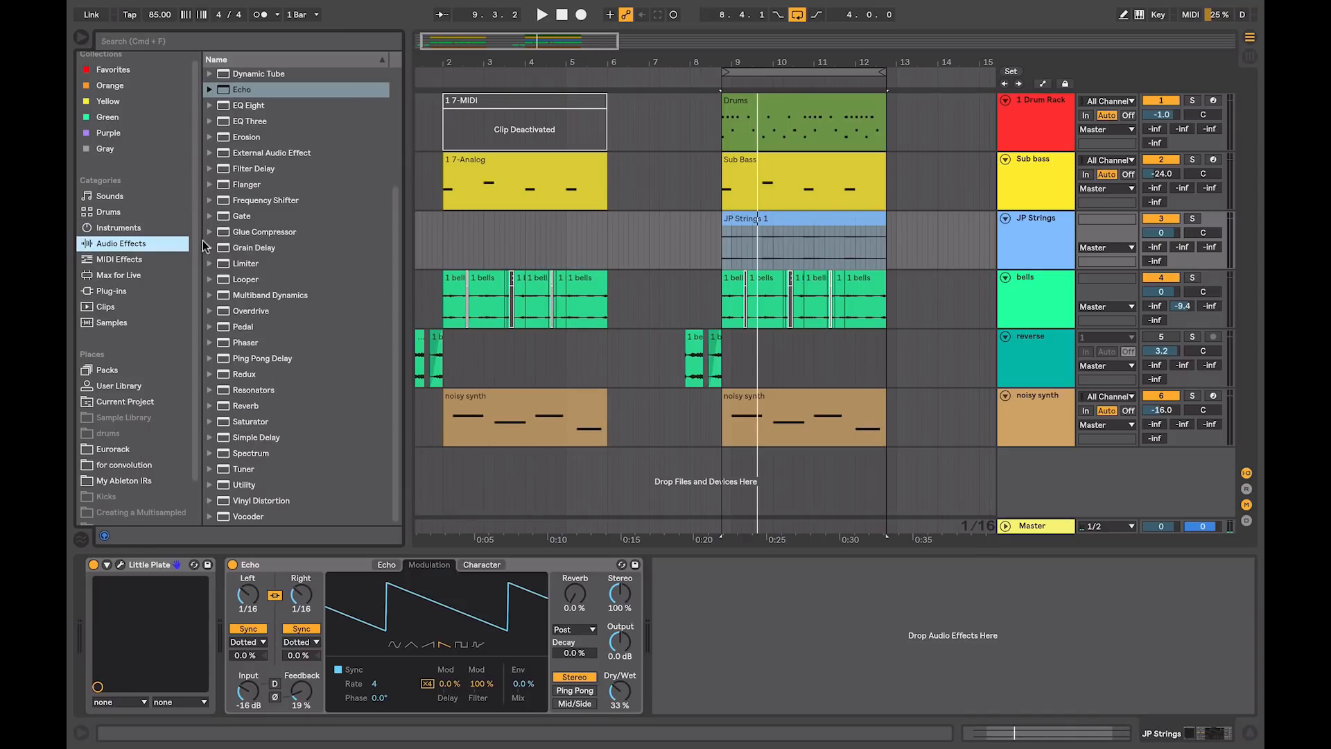
{"action": "left_click_drag", "start_coordinate": [237, 109], "coordinate": [102, 586]}
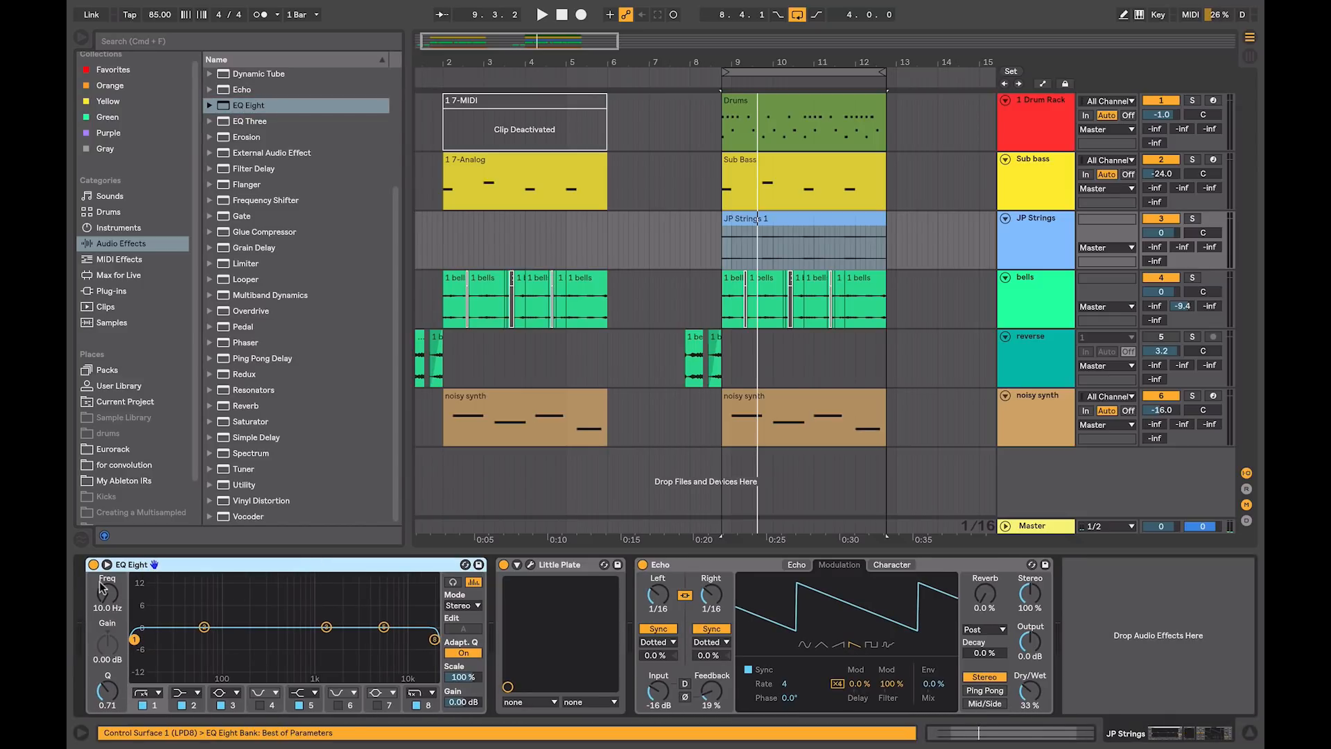
{"action": "left_click_drag", "start_coordinate": [332, 594], "coordinate": [993, 597]}
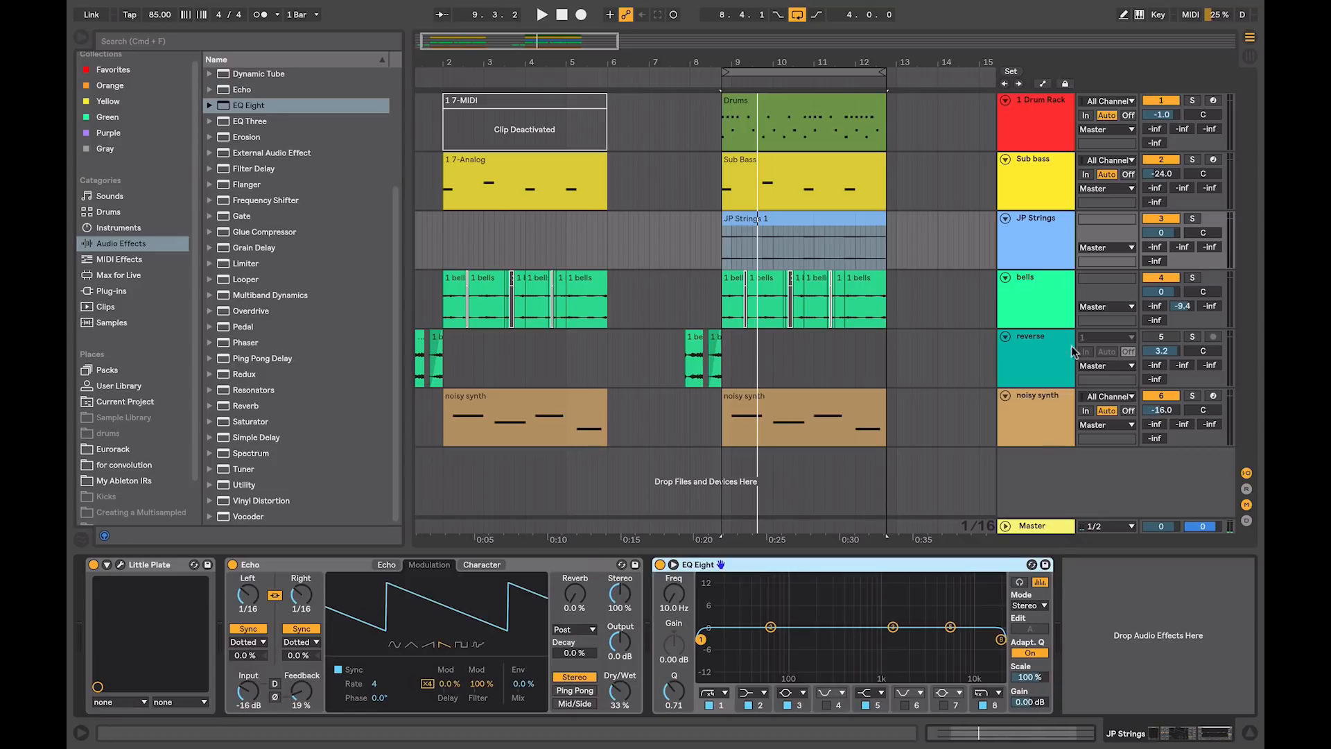
Step: Show the return tracks and add an EQ Eight before Ping Pong Delay on the A reverb return
{"action": "left_click", "coordinate": [1247, 489]}
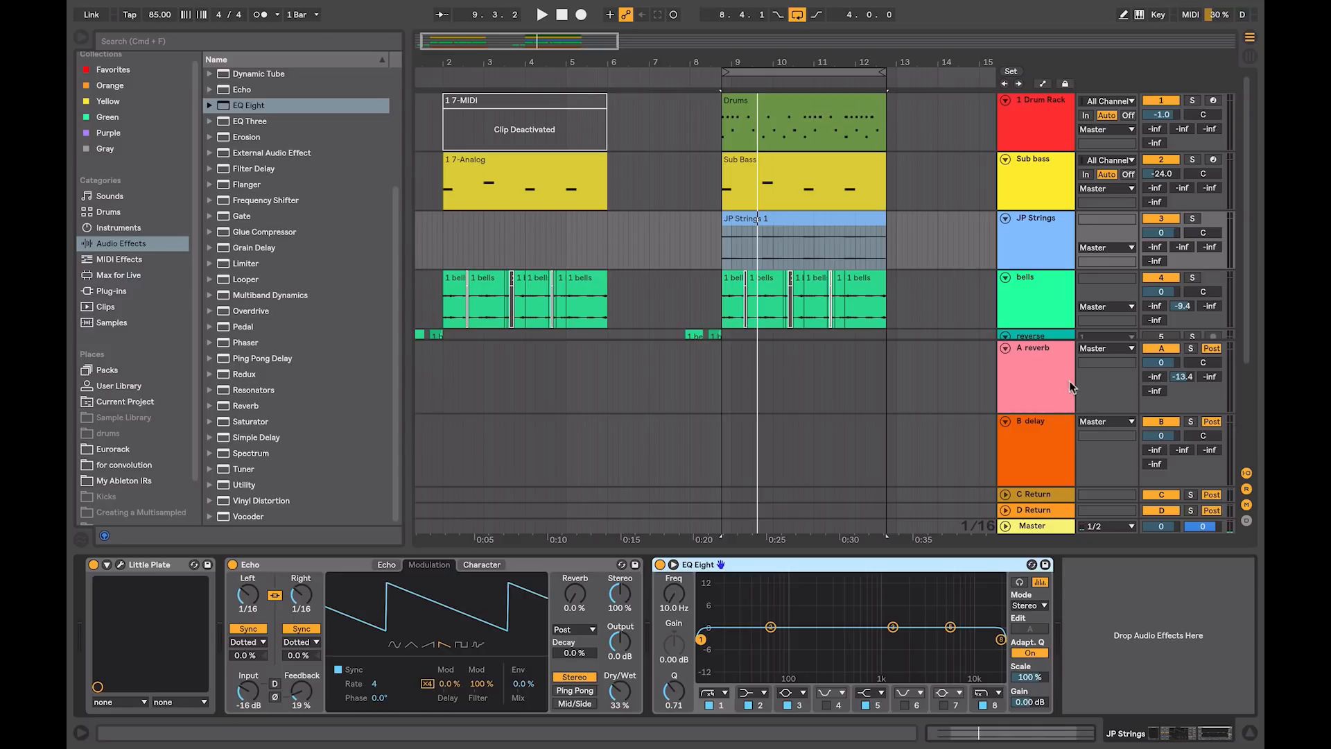
{"action": "left_click", "coordinate": [1033, 386]}
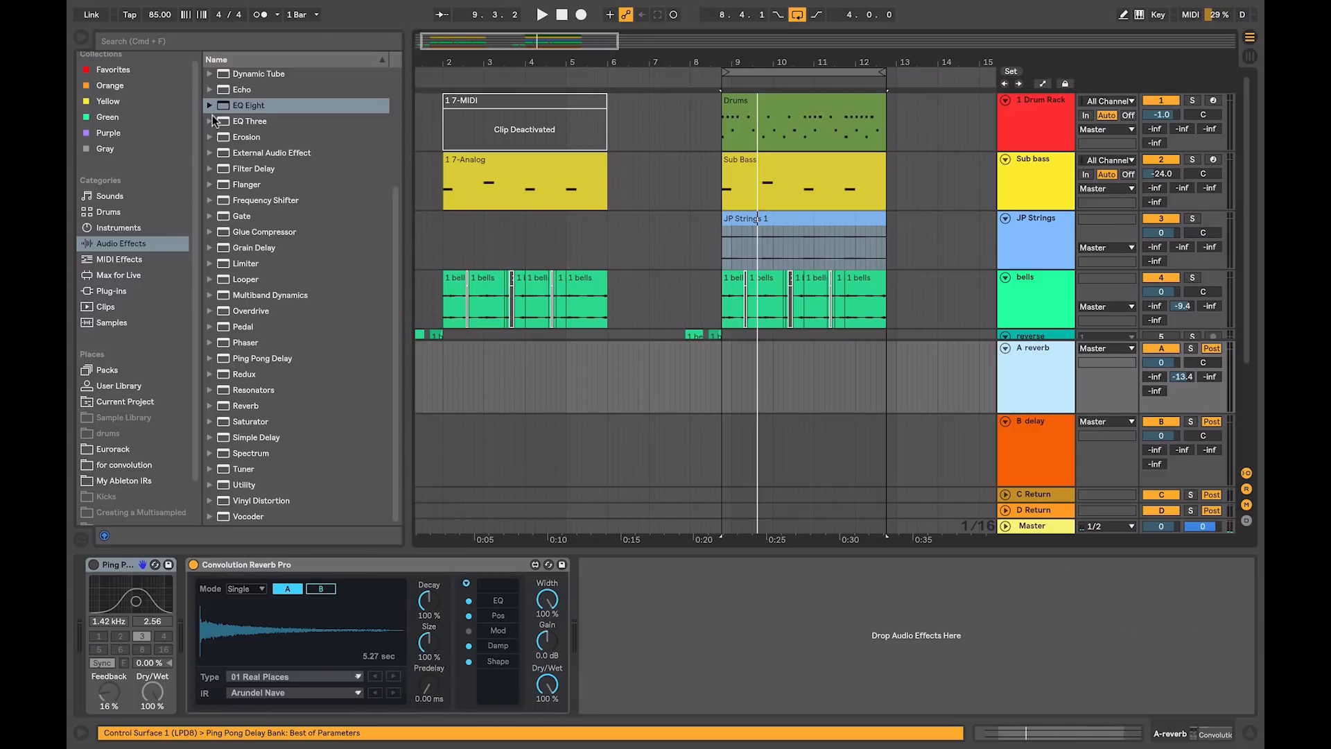
{"action": "left_click_drag", "start_coordinate": [233, 104], "coordinate": [94, 451]}
{"action": "left_click_drag", "start_coordinate": [79, 606], "coordinate": [91, 620]}
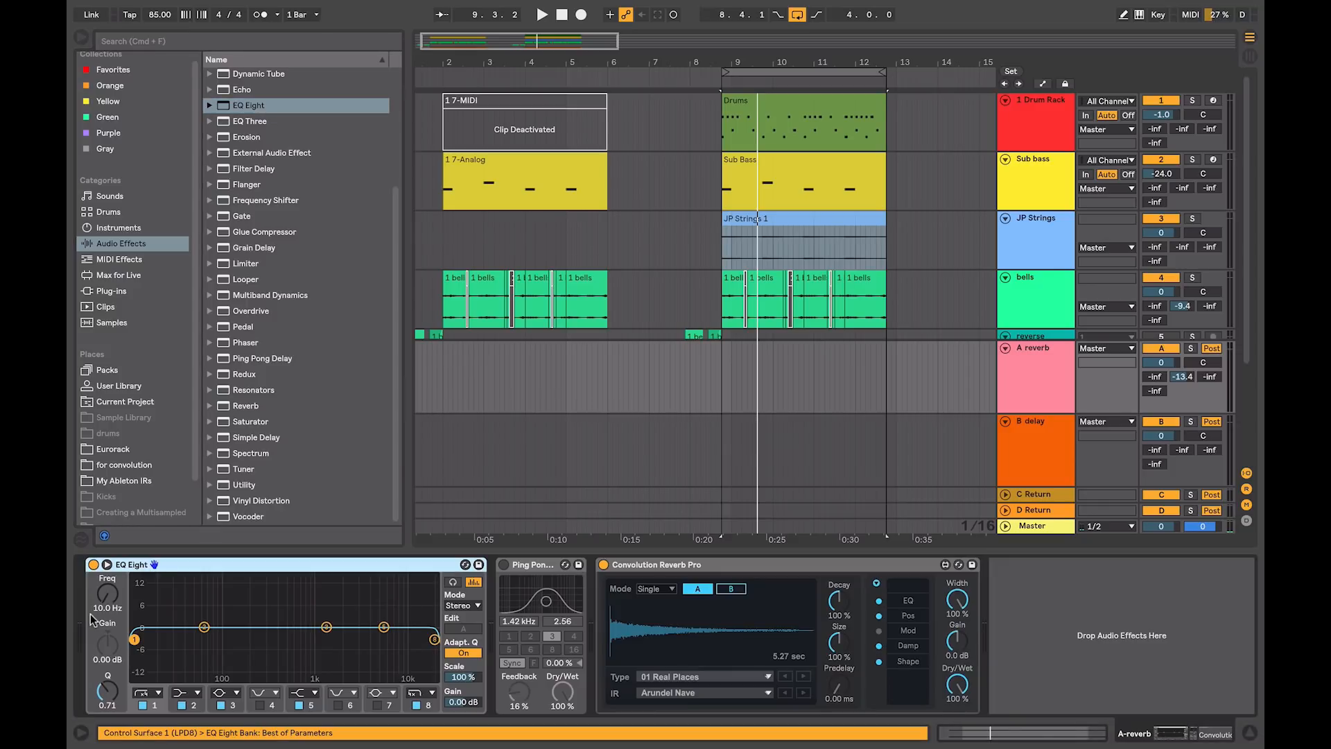